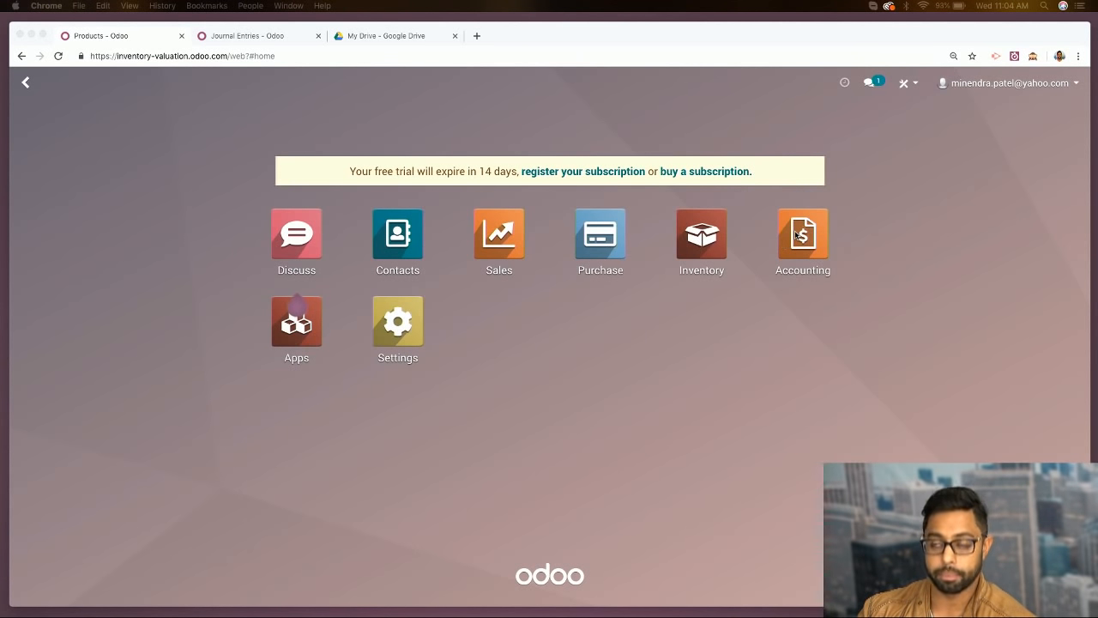
# Open the Stratocaster Jr. (Standard Price Costing) product for editing and open its product category's settings
pyautogui.click(717, 237)
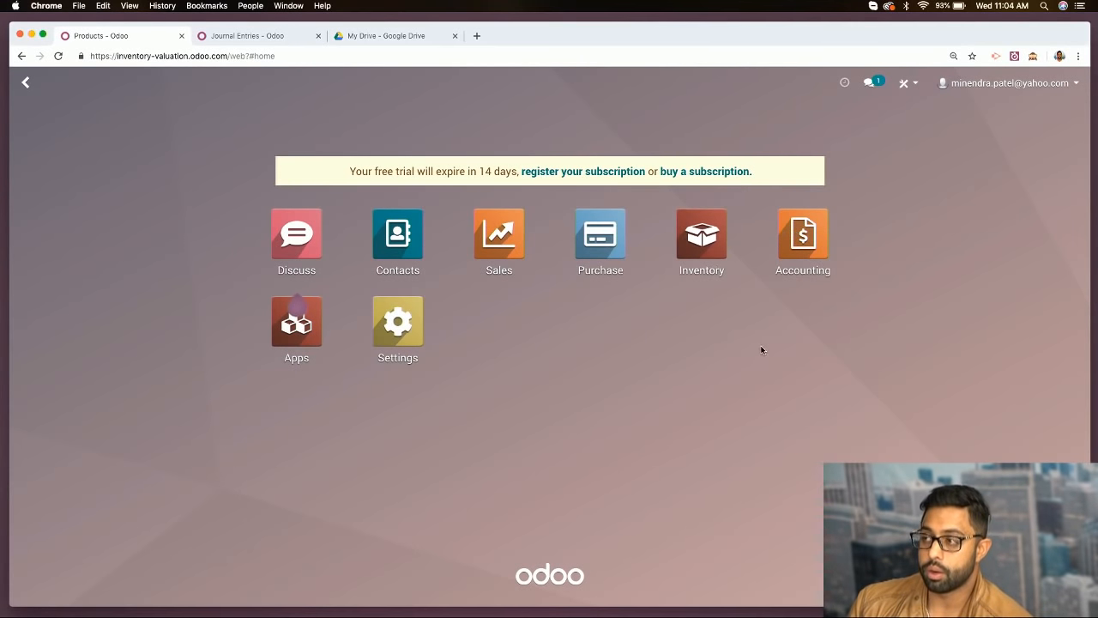
pyautogui.click(698, 253)
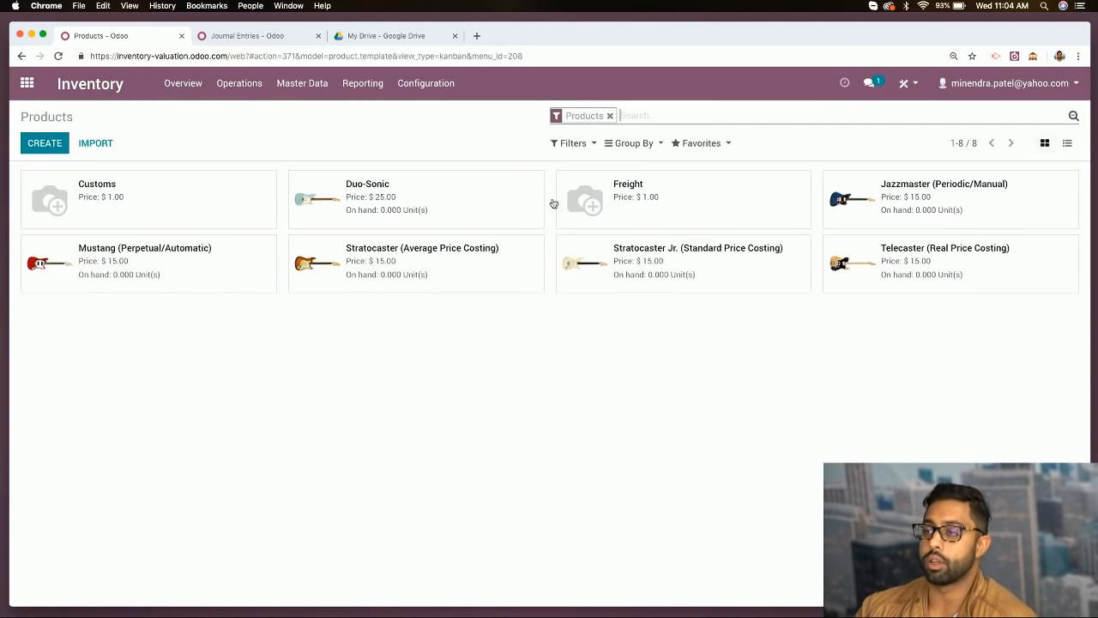
pyautogui.click(690, 269)
pyautogui.click(37, 140)
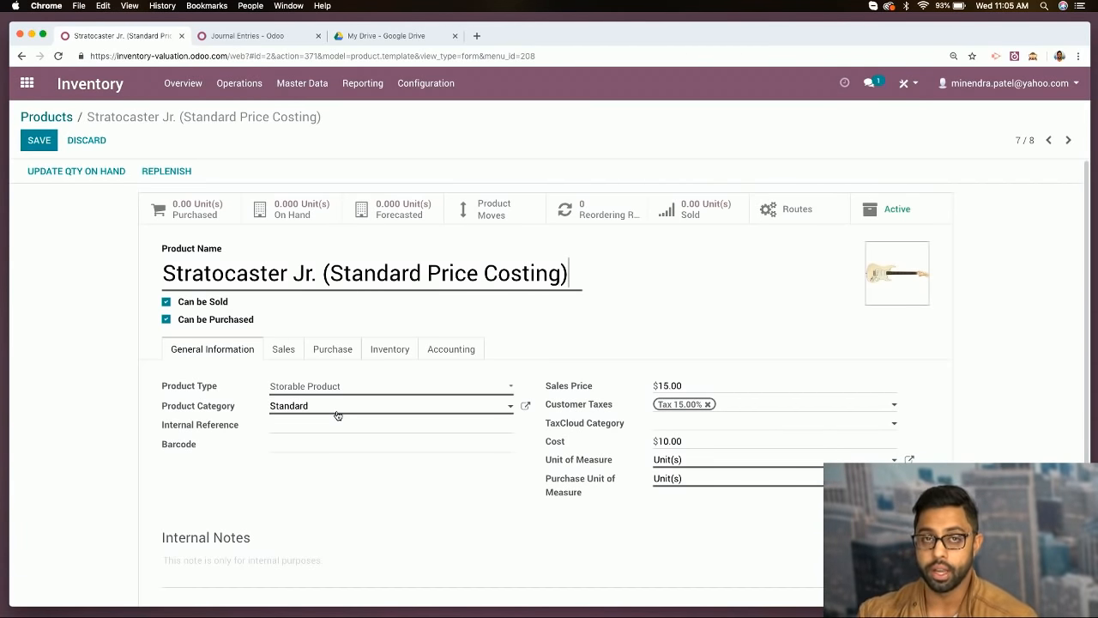
pyautogui.click(525, 405)
pyautogui.scroll(-3, 337, 333)
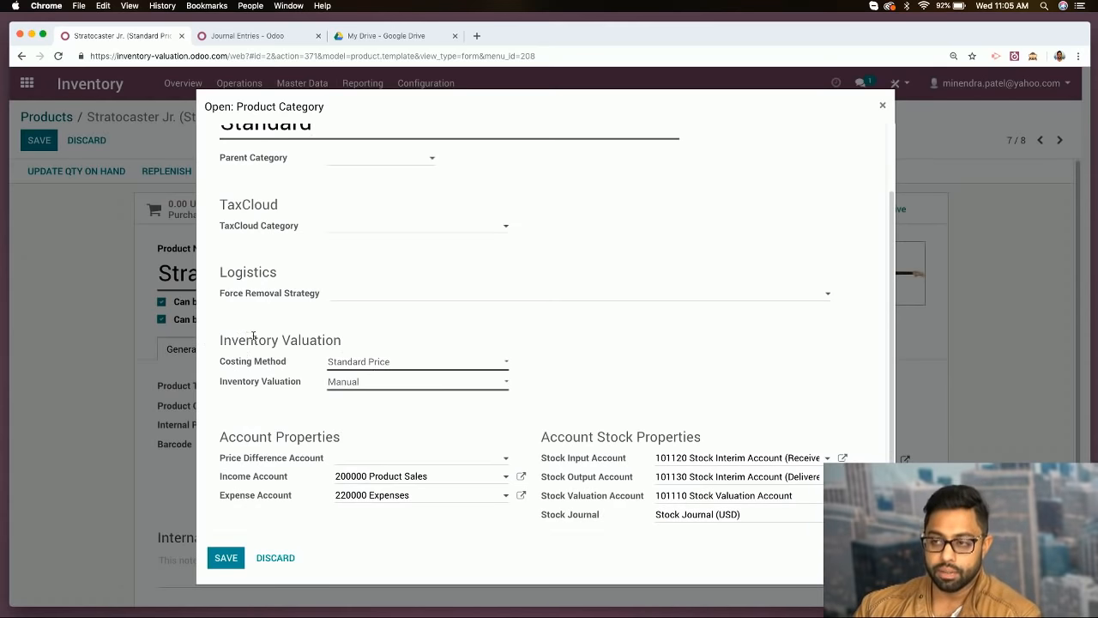
# Keep the Standard category on Standard Price costing with Manual inventory valuation, and save the category and product
pyautogui.click(395, 361)
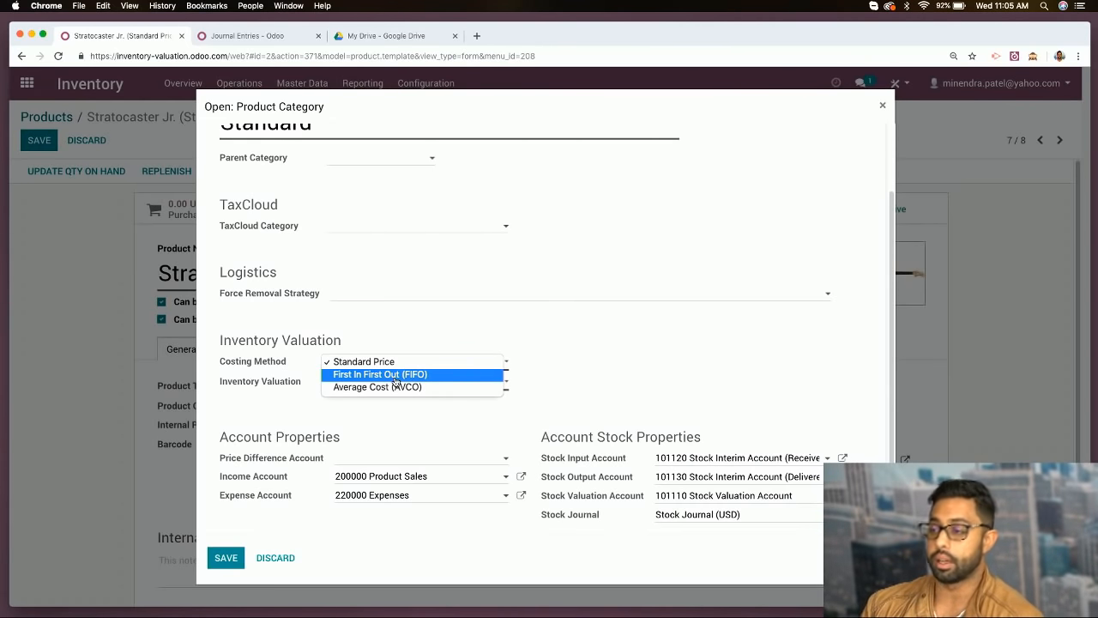
pyautogui.click(460, 384)
pyautogui.click(461, 383)
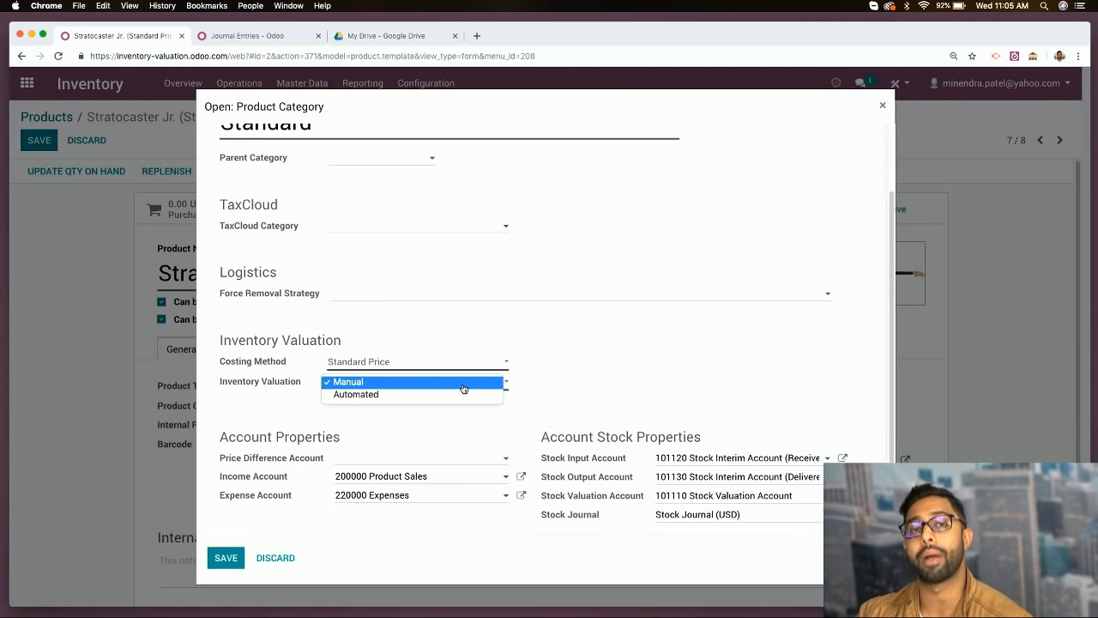
pyautogui.click(455, 394)
pyautogui.click(443, 384)
pyautogui.click(446, 371)
pyautogui.scroll(3, 613, 376)
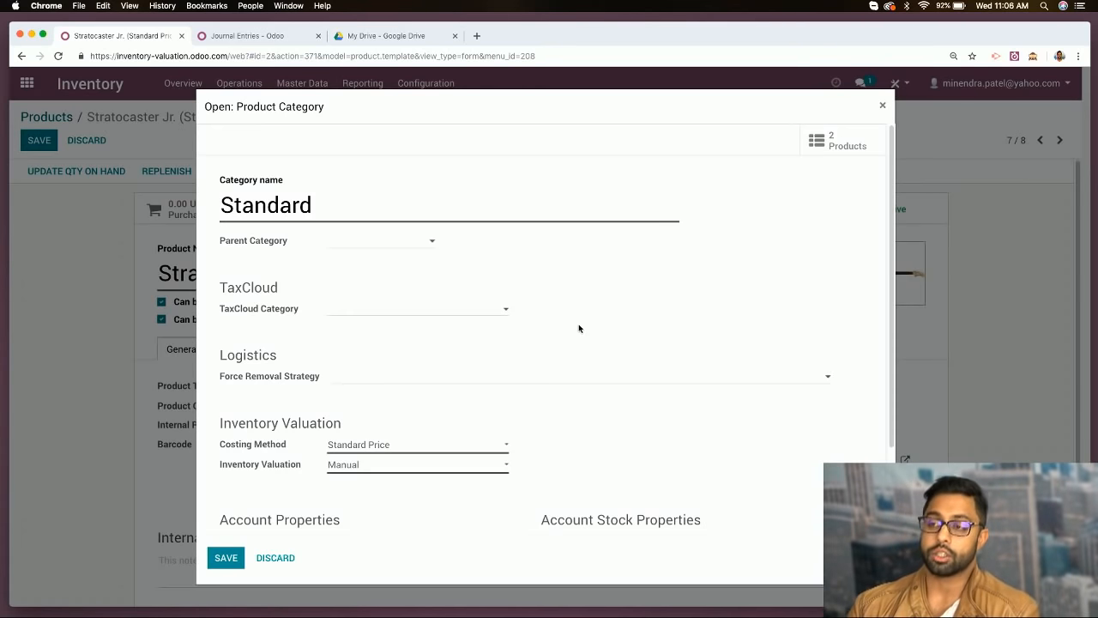
pyautogui.scroll(-2, 657, 336)
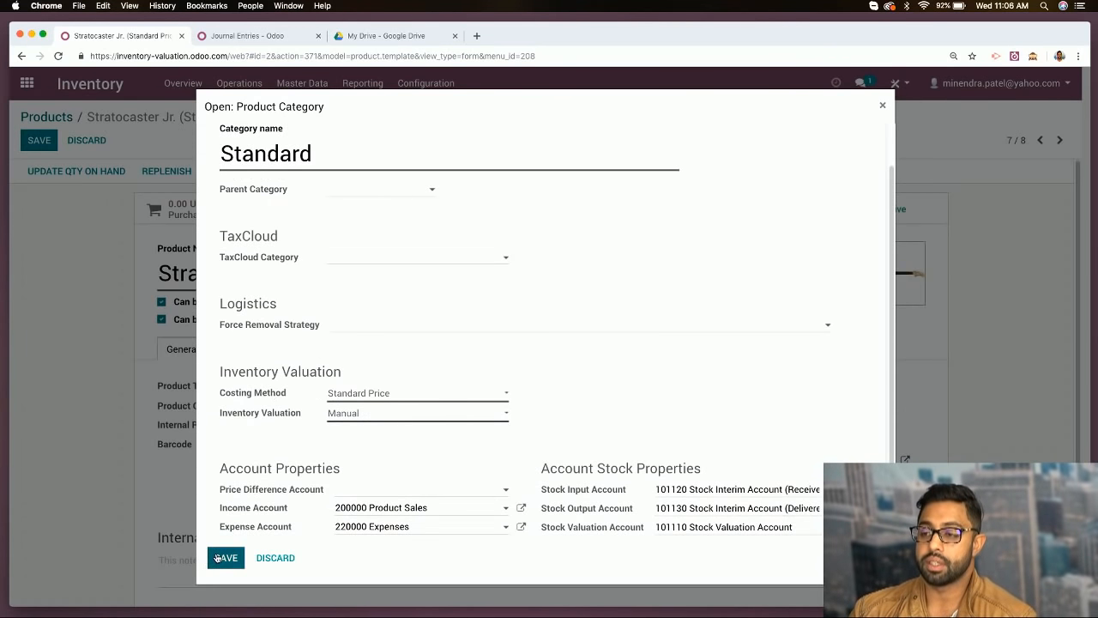
pyautogui.click(225, 558)
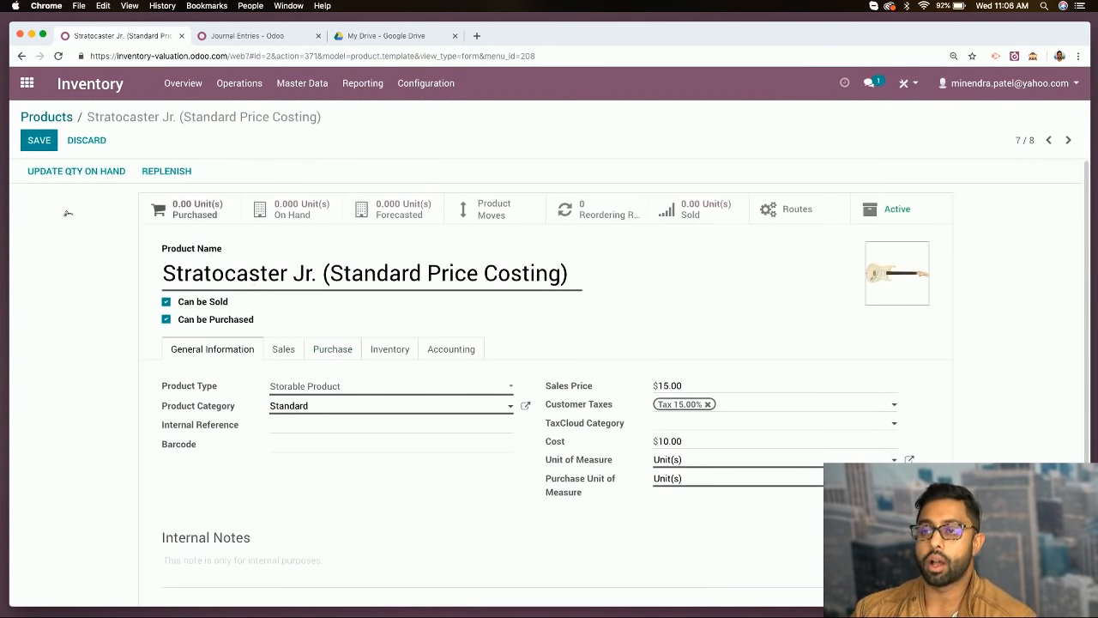
pyautogui.click(26, 140)
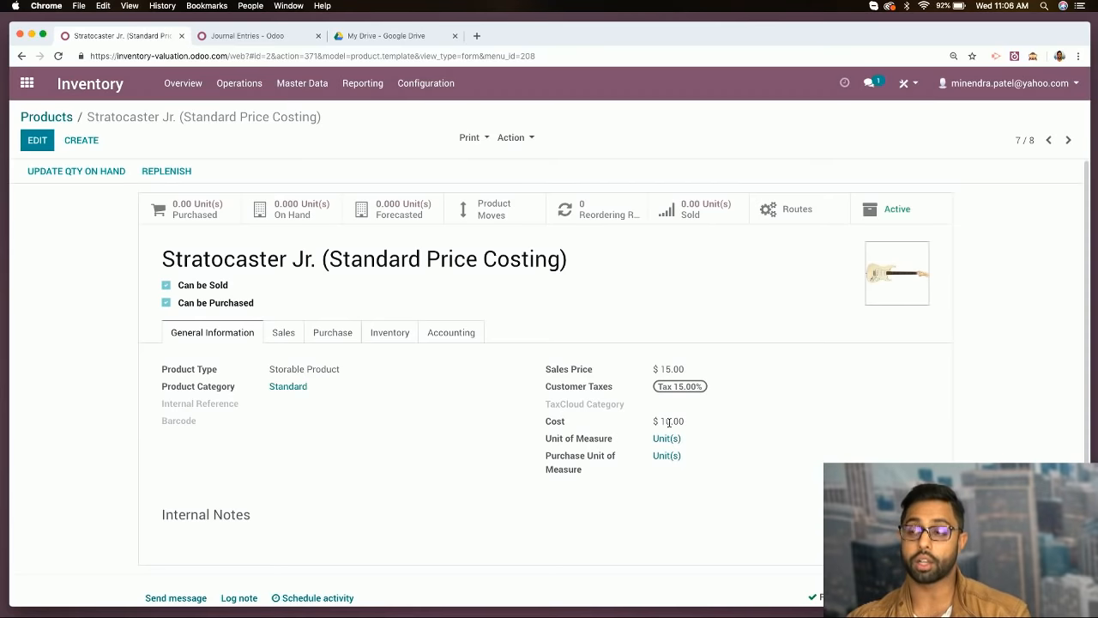
# Examine the Stratocaster Jr. product's cost and its purchase analysis
pyautogui.moveTo(545, 425); pyautogui.dragTo(565, 421)
pyautogui.click(576, 424)
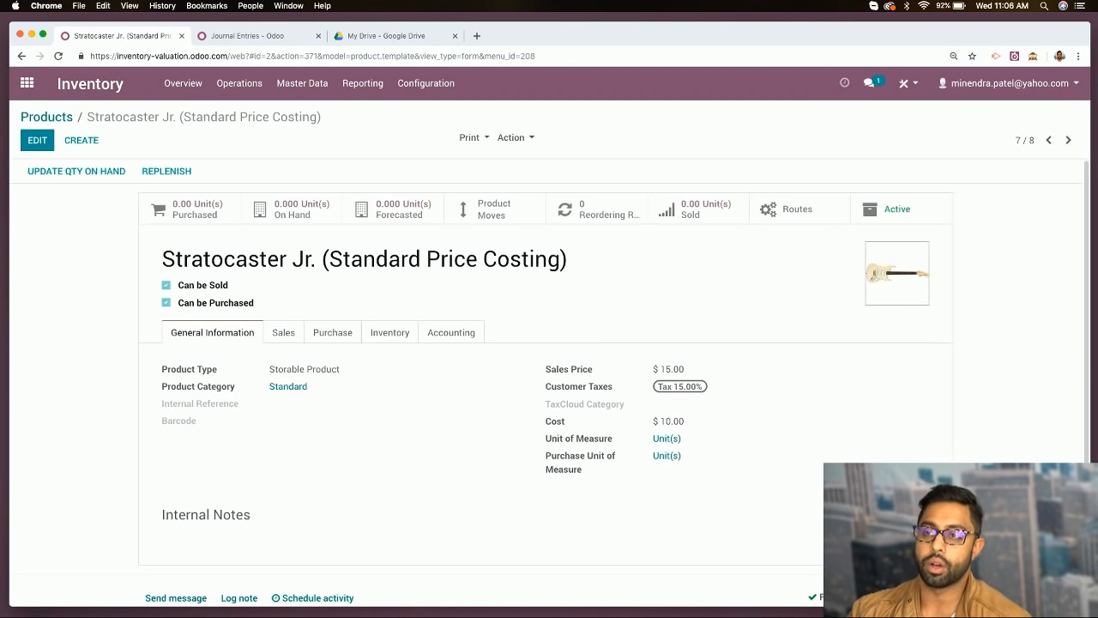
pyautogui.click(46, 117)
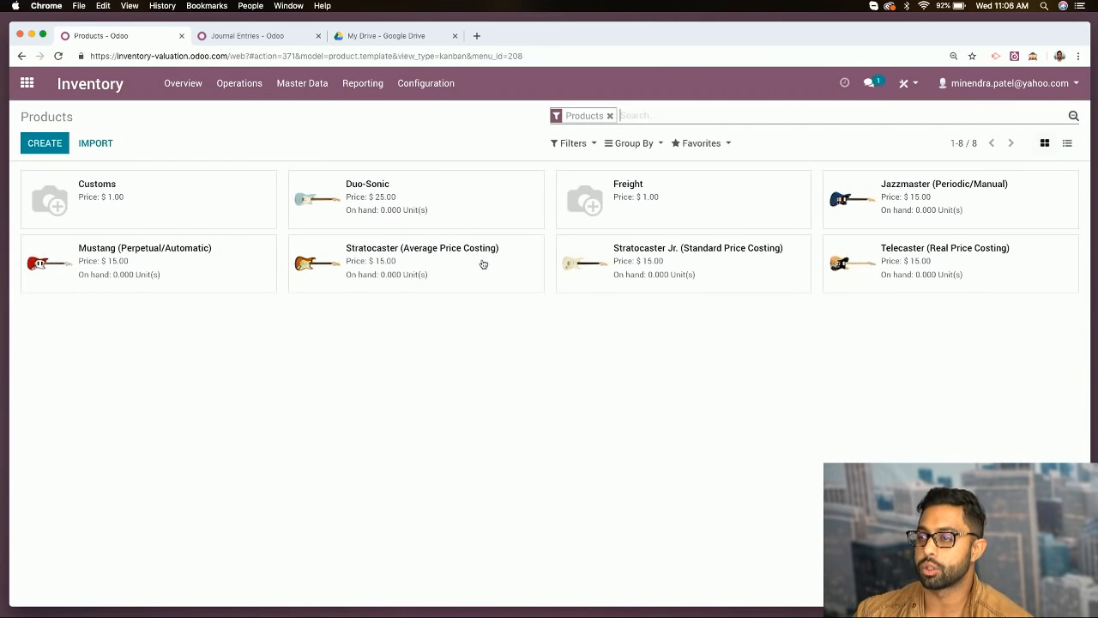
pyautogui.click(611, 262)
pyautogui.click(189, 209)
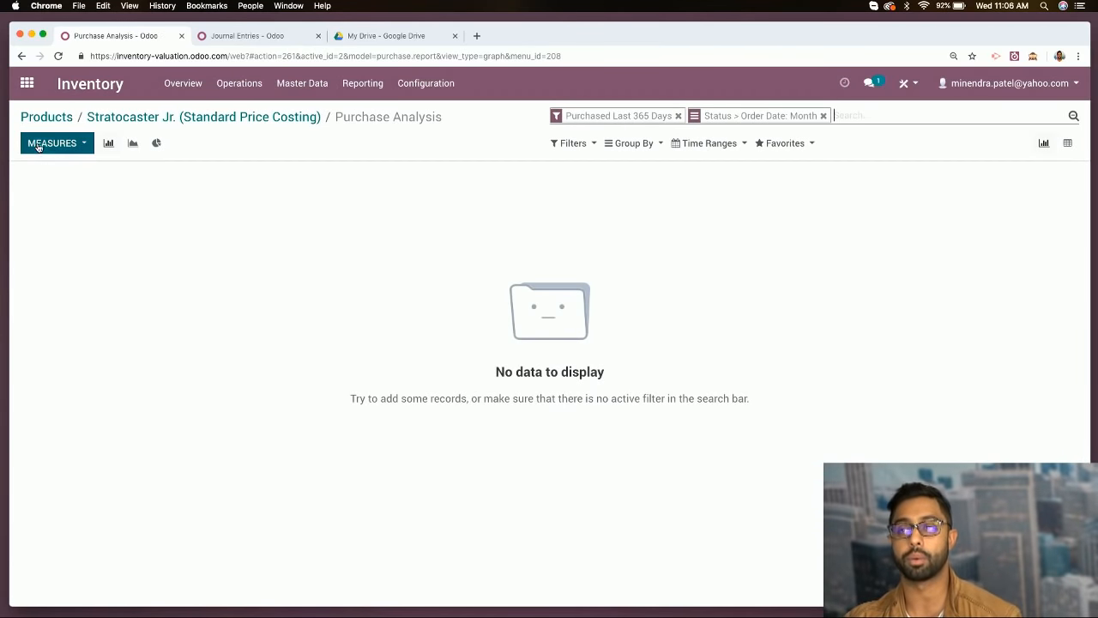
# Create a new request for quotation in Purchase with Fender as the vendor
pyautogui.click(27, 83)
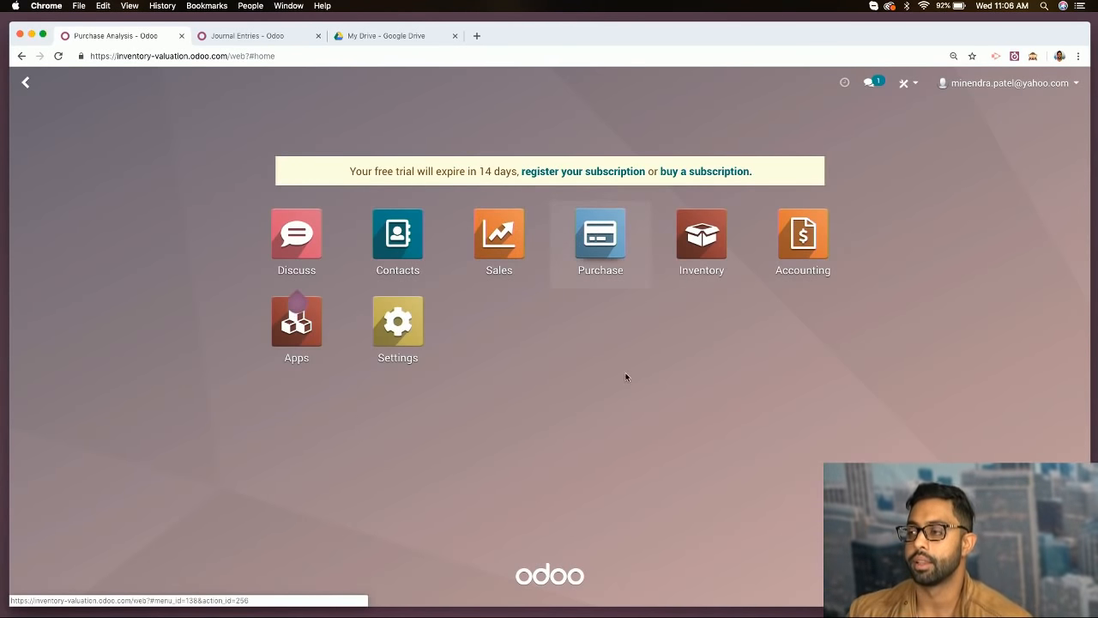
pyautogui.click(600, 235)
pyautogui.click(40, 139)
pyautogui.click(363, 282)
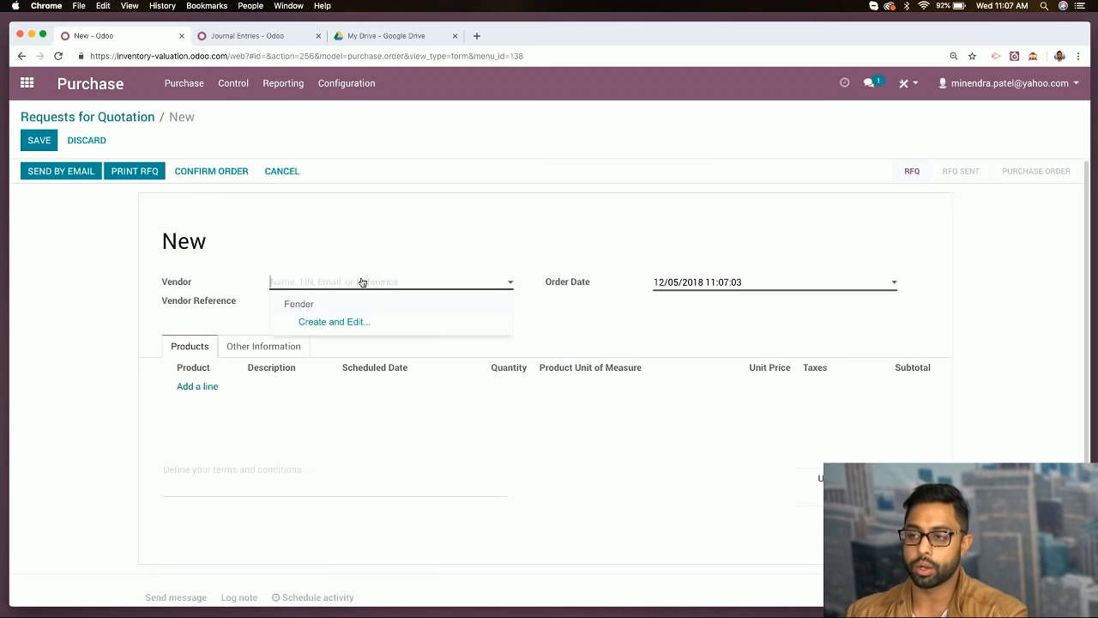
pyautogui.click(356, 308)
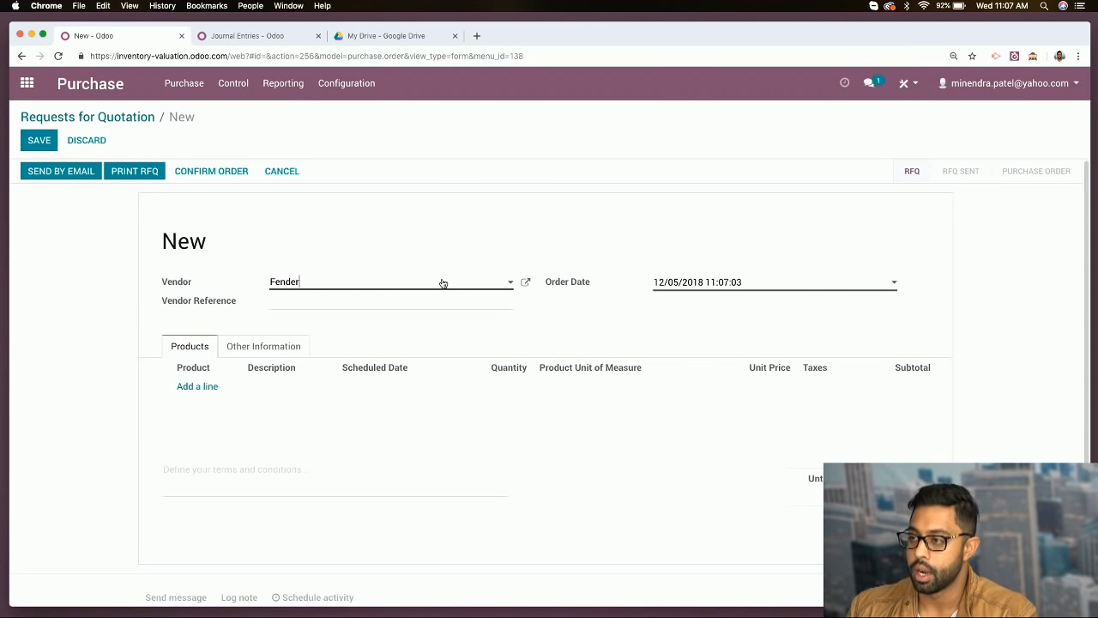
pyautogui.click(357, 305)
# Add an order line for 8 units of Stratocaster Jr. (Standard Price Costing) to the request for quotation
pyautogui.click(196, 386)
pyautogui.click(223, 408)
pyautogui.doubleClick(509, 386)
pyautogui.write('8')
pyautogui.press('Tab')
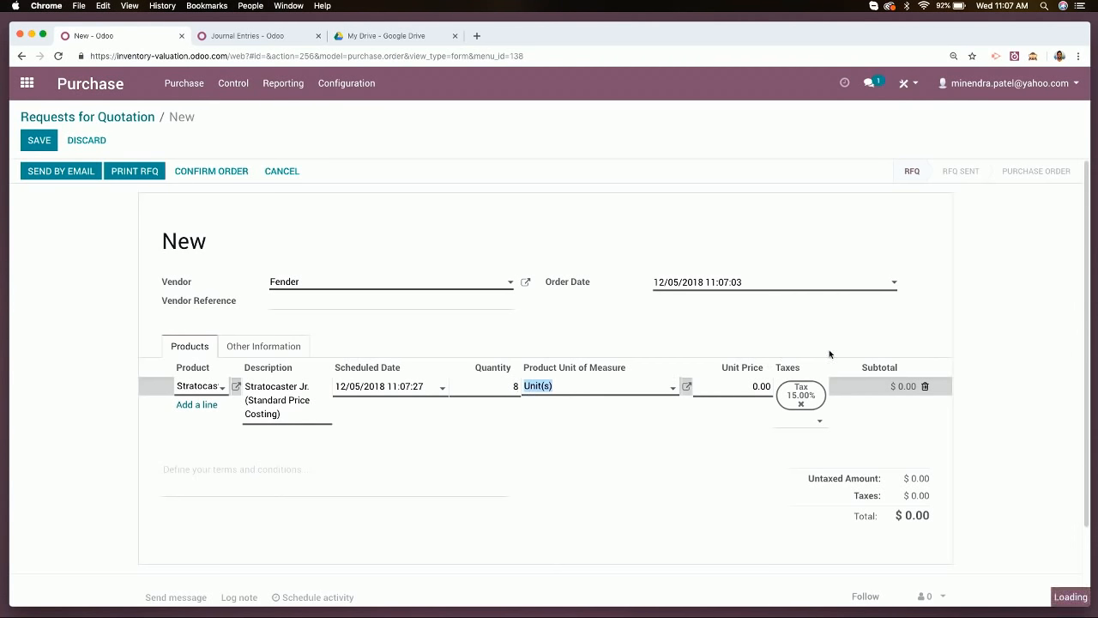
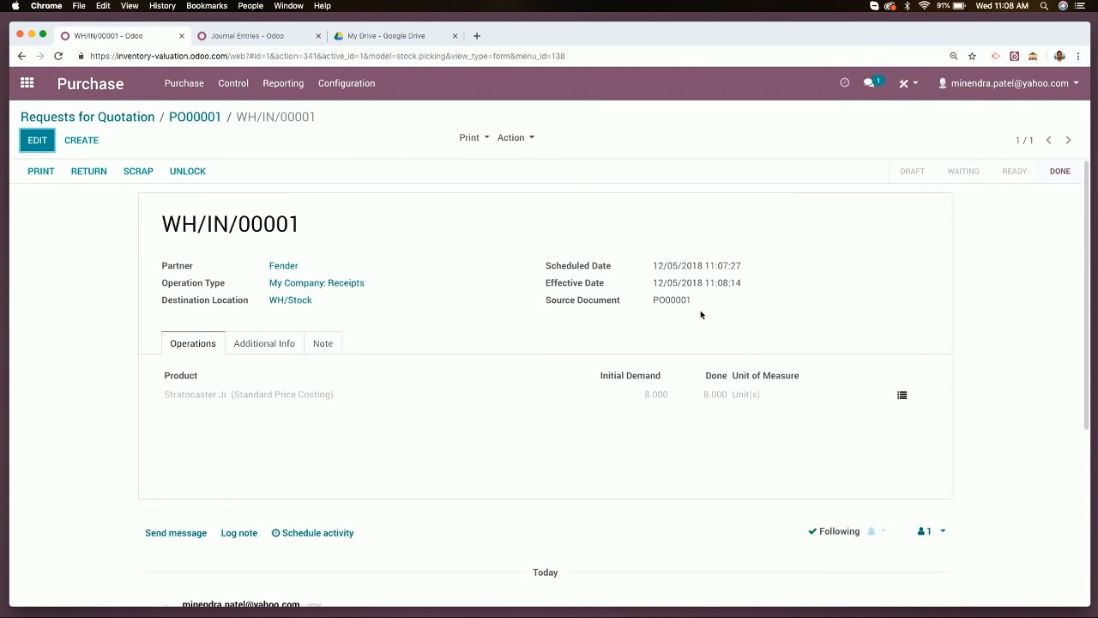
# Return from the receipt to the purchase order and check the Stratocaster Jr. product's stock on hand in Inventory
pyautogui.click(195, 117)
pyautogui.click(602, 207)
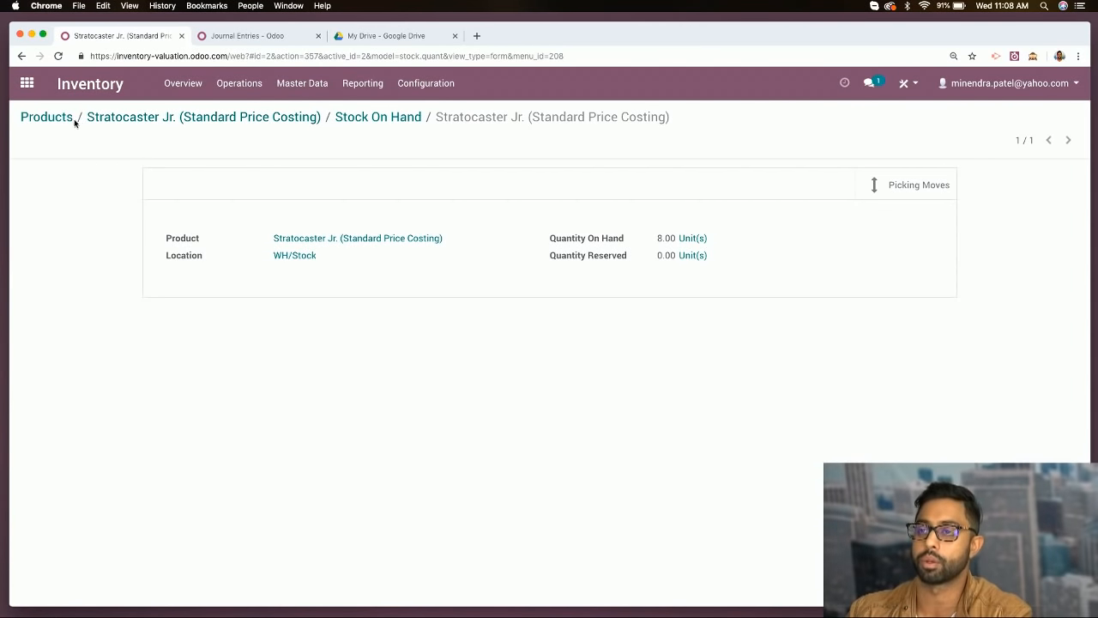
pyautogui.click(343, 118)
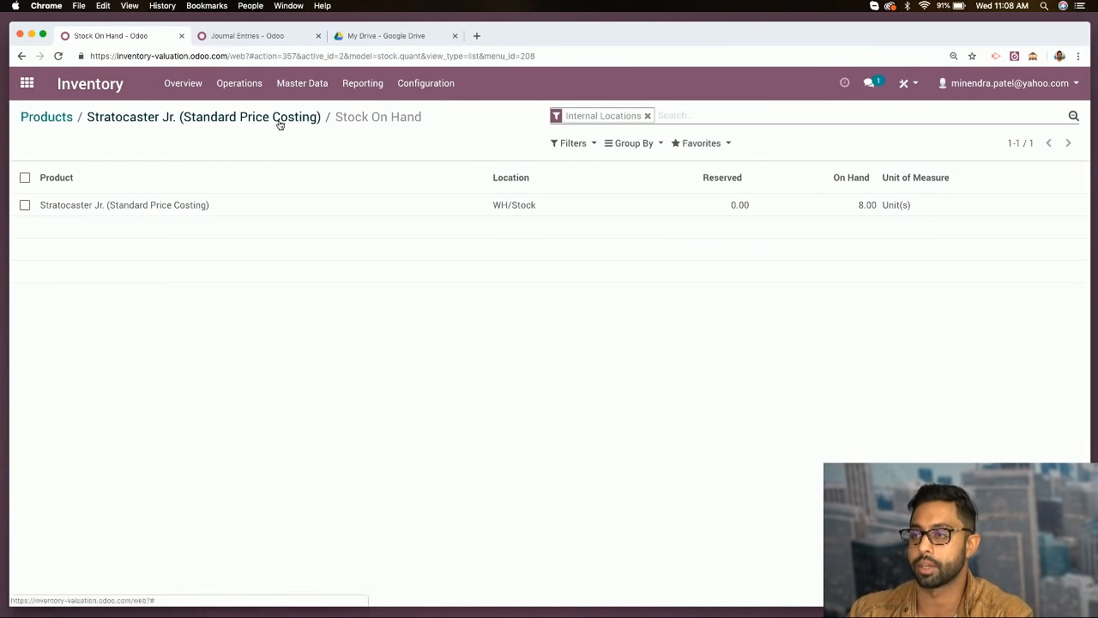
pyautogui.click(278, 122)
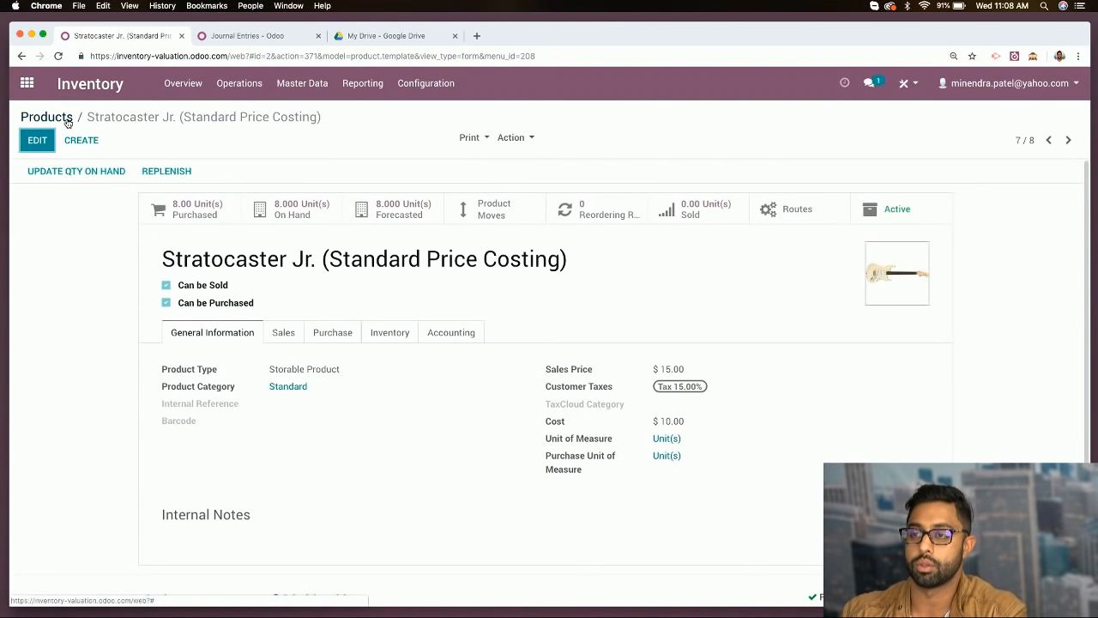
# Retrieve the inventory valuation report for the current inventory
pyautogui.click(26, 117)
pyautogui.click(367, 85)
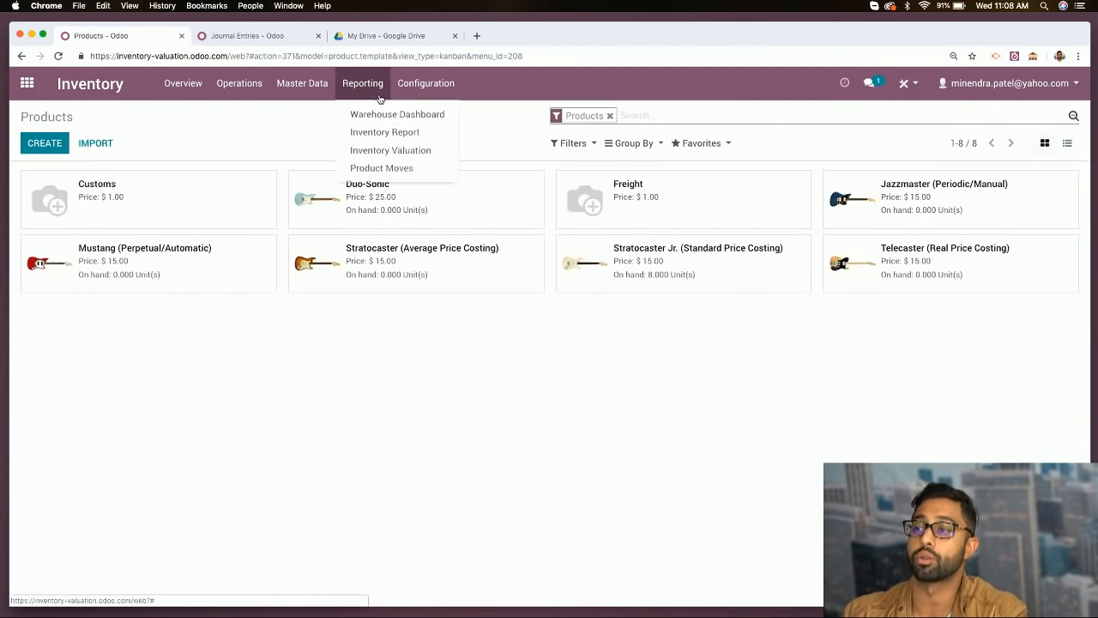
pyautogui.click(388, 150)
pyautogui.click(323, 256)
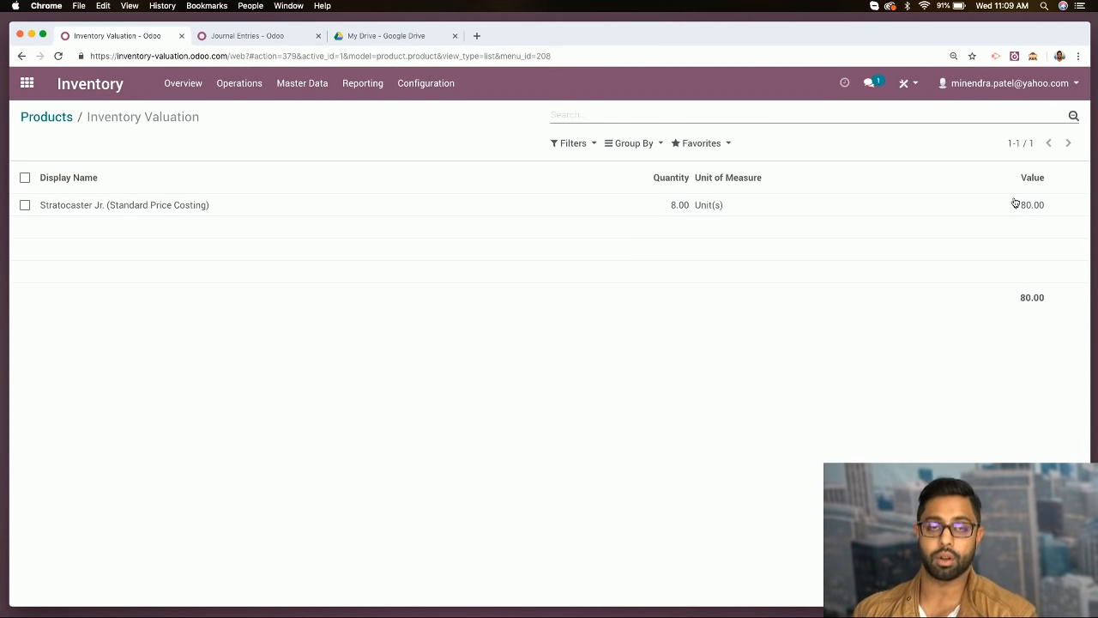
# Create a second request for quotation in Purchase with Fender as the vendor
pyautogui.click(27, 83)
pyautogui.click(609, 199)
pyautogui.click(43, 139)
pyautogui.click(362, 286)
pyautogui.click(352, 303)
# Add an order line for 4 units of Stratocaster Jr. (Standard Price Costing) to the second request
pyautogui.click(194, 388)
pyautogui.click(223, 390)
pyautogui.click(272, 517)
pyautogui.click(501, 386)
pyautogui.write('4')
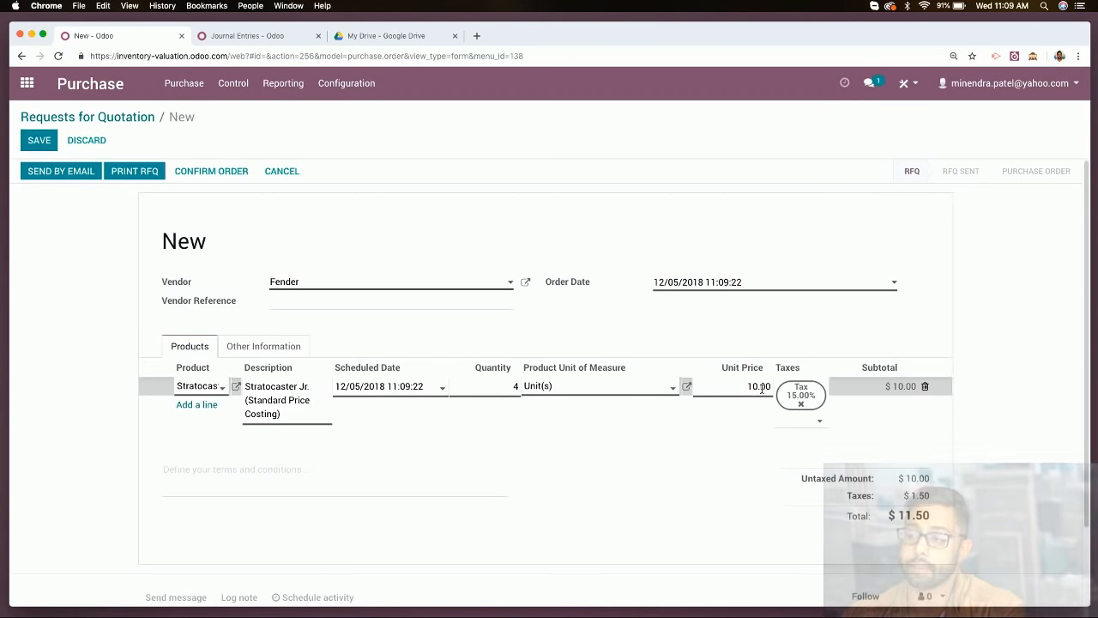
pyautogui.click(758, 387)
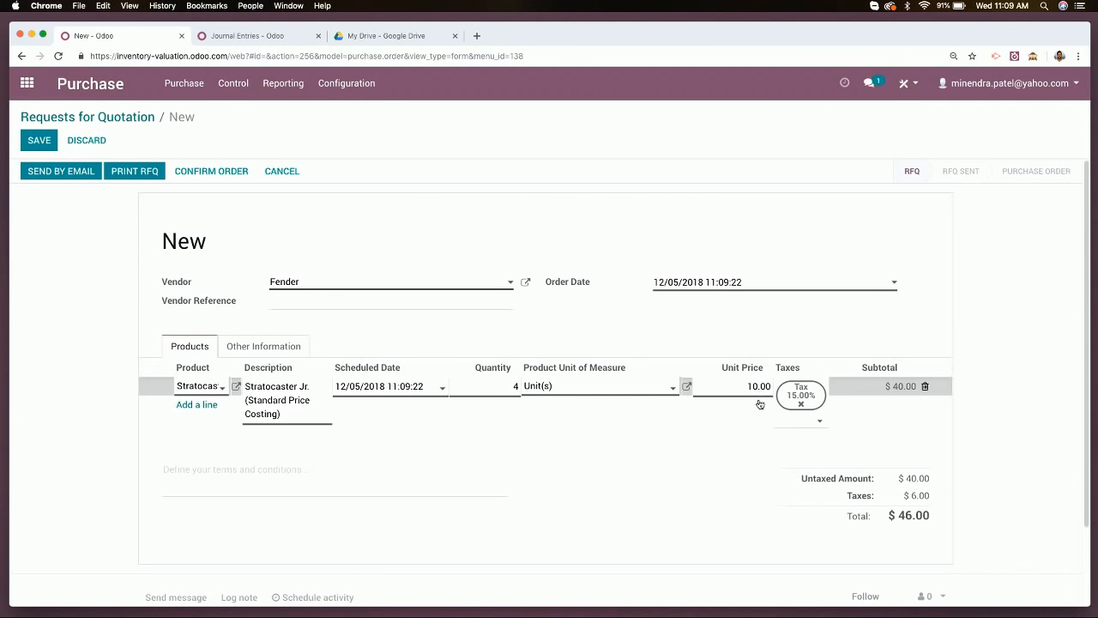
# Retrieve the current inventory valuation again to check the value after the second purchase
pyautogui.click(363, 83)
pyautogui.click(368, 143)
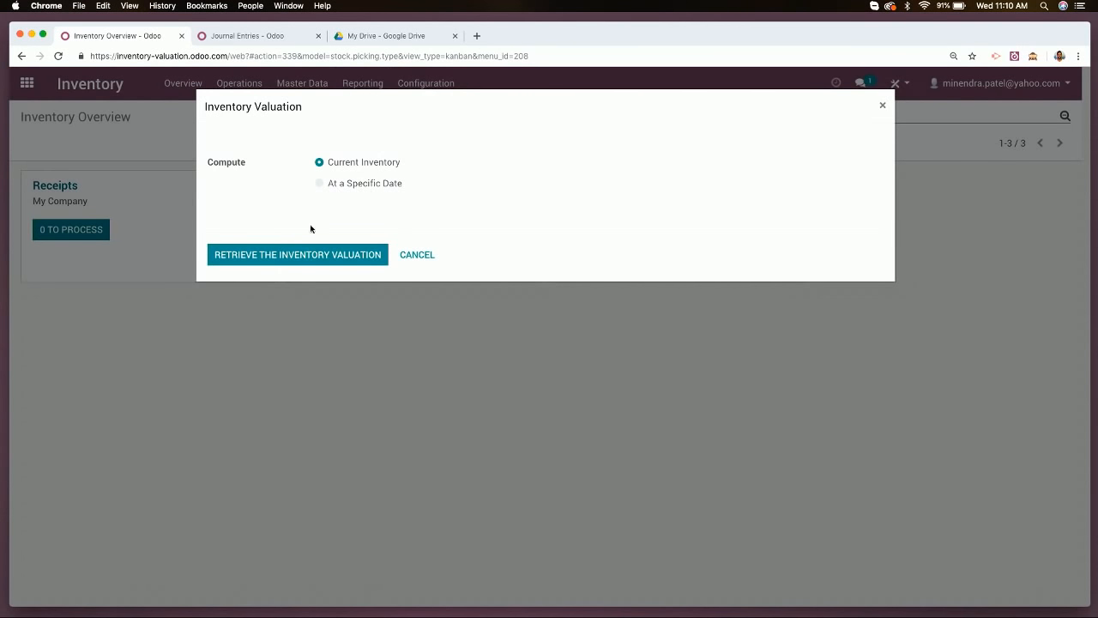
pyautogui.click(294, 253)
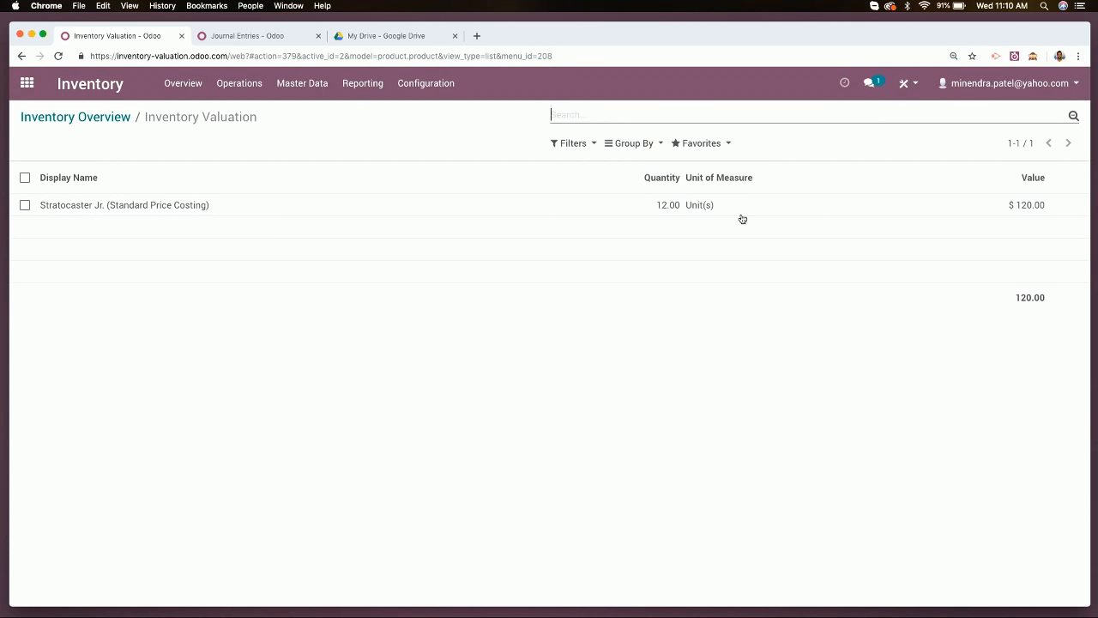
# Create a new quotation in Sales and select the existing customer
pyautogui.click(27, 84)
pyautogui.click(272, 233)
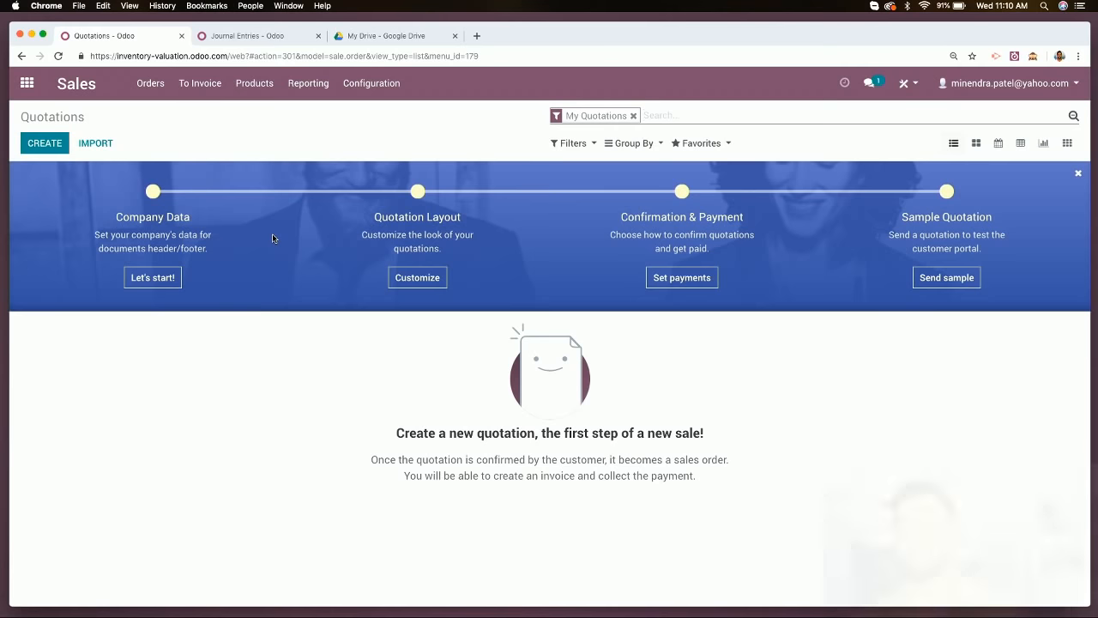
pyautogui.click(47, 143)
pyautogui.click(363, 277)
pyautogui.click(360, 287)
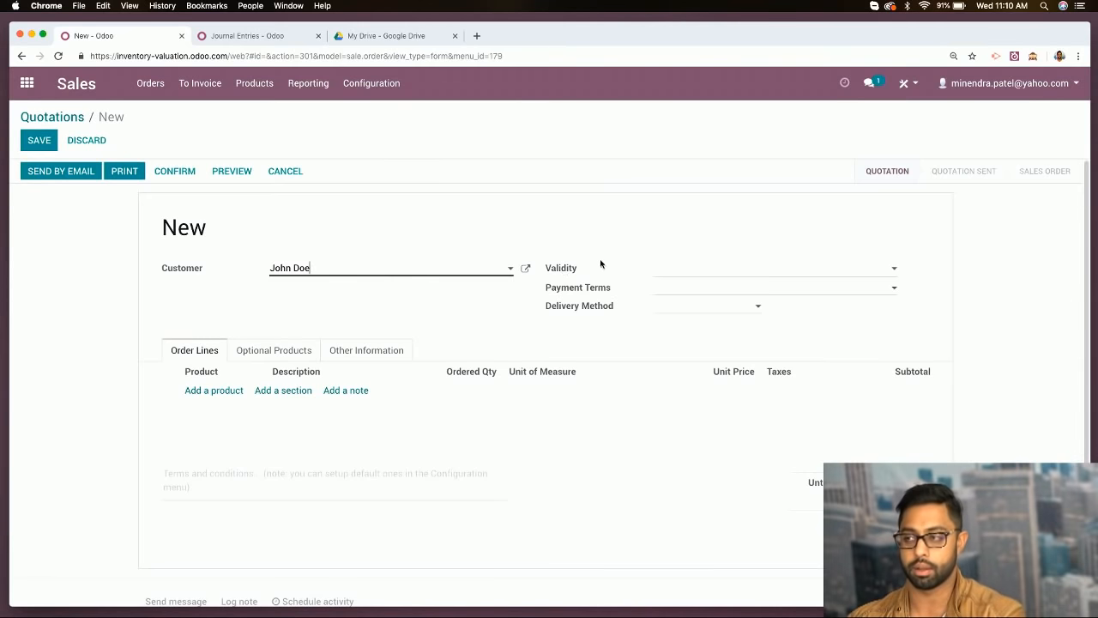
# Add an order line for 10 units of Stratocaster Jr. (Standard Price Costing) to the sales quotation
pyautogui.click(221, 383)
pyautogui.click(233, 393)
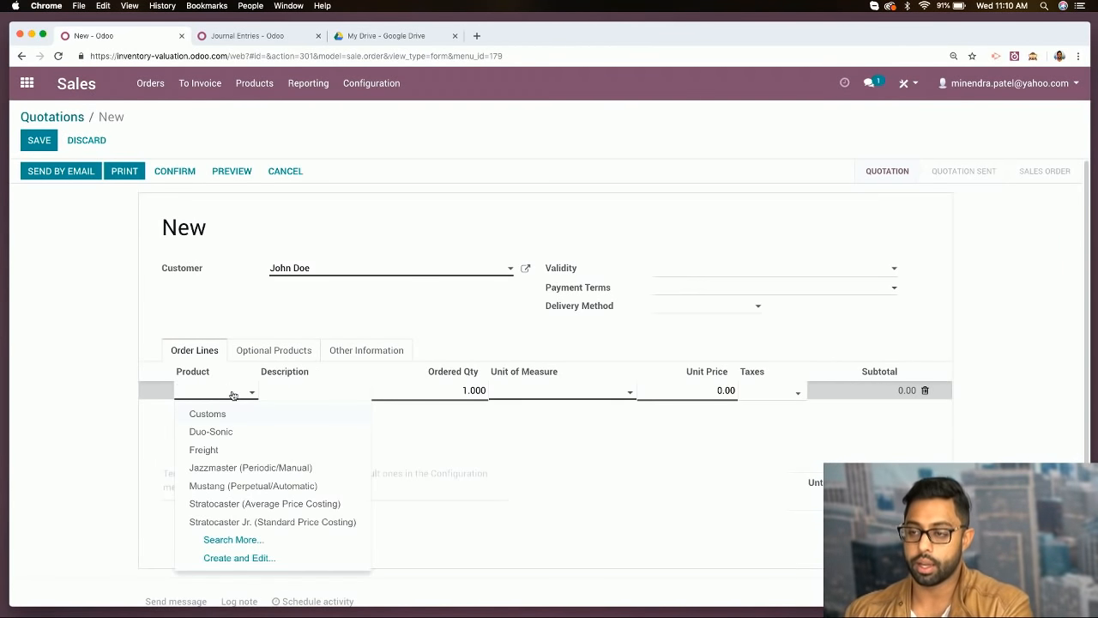
pyautogui.click(242, 523)
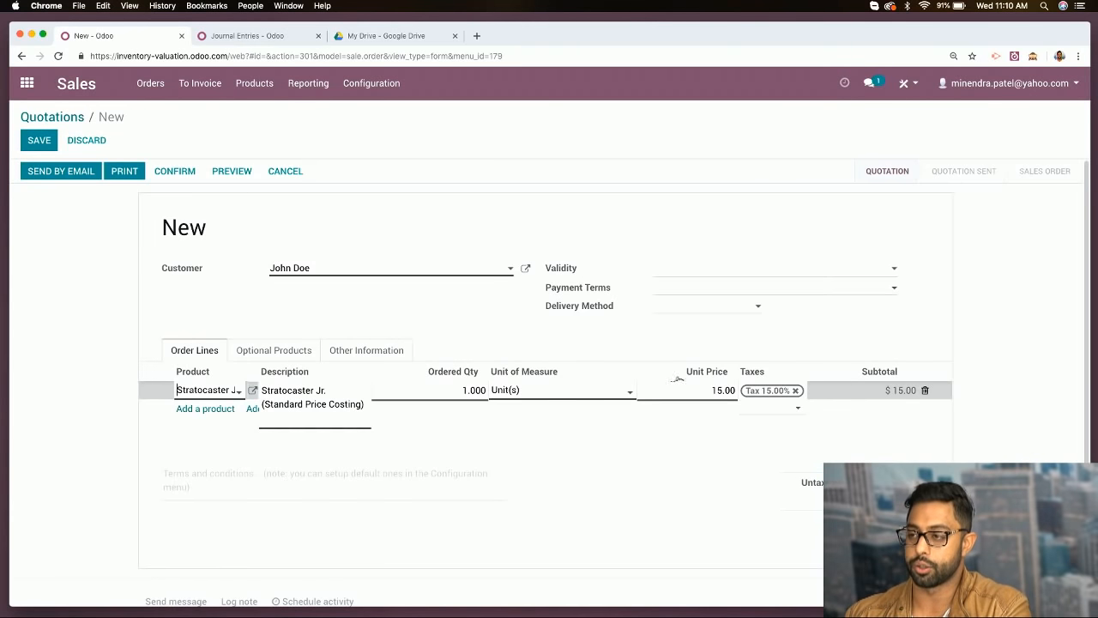
pyautogui.click(466, 390)
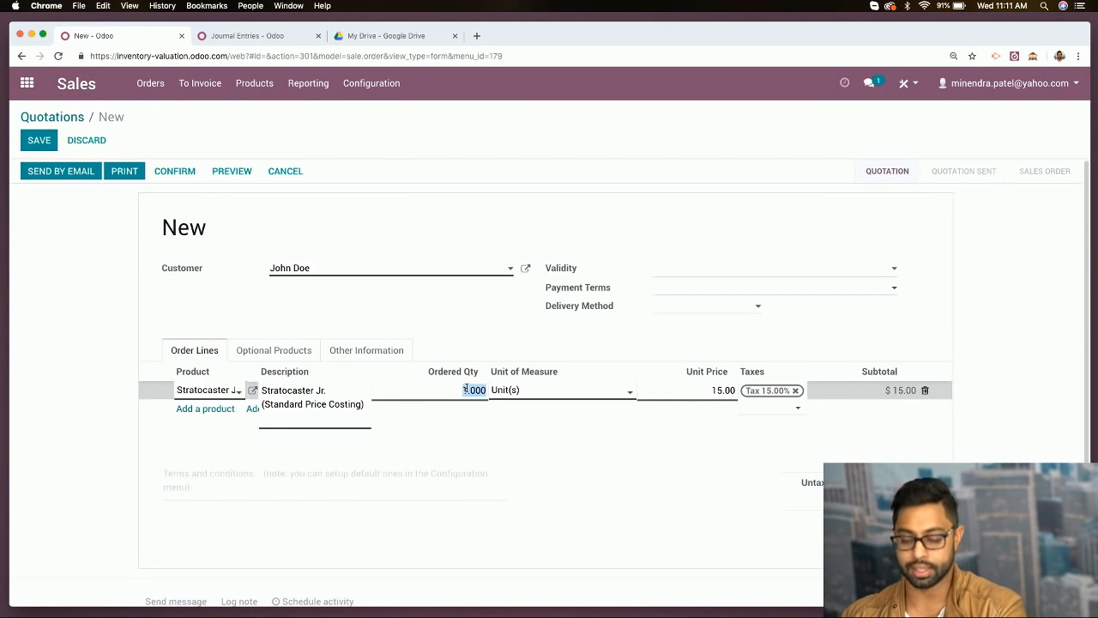
pyautogui.write('10')
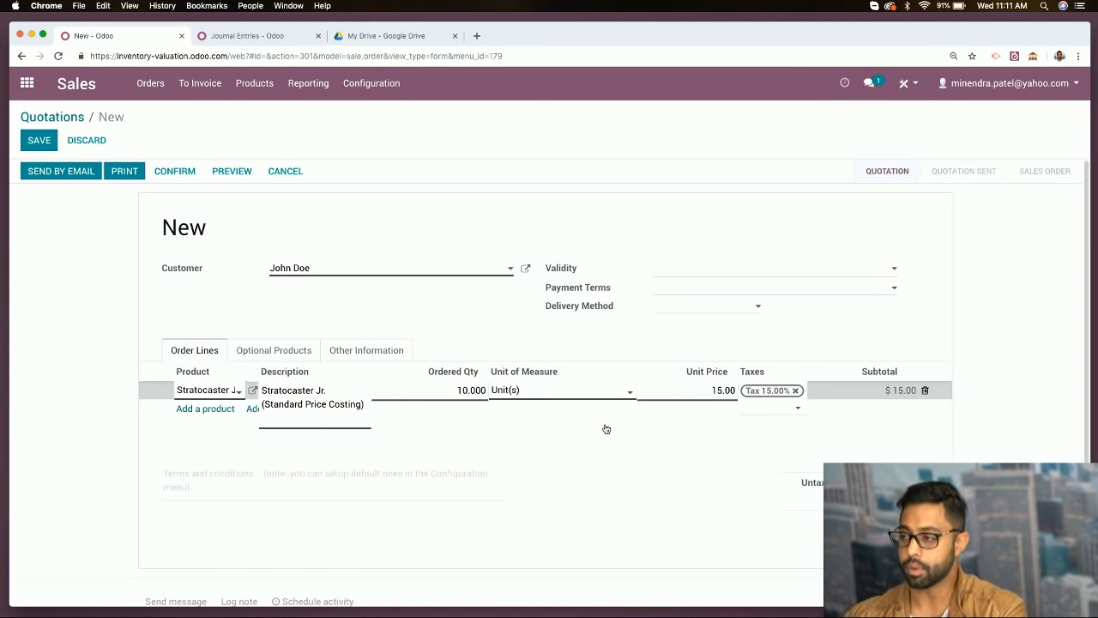
pyautogui.press('Tab')
pyautogui.click(562, 451)
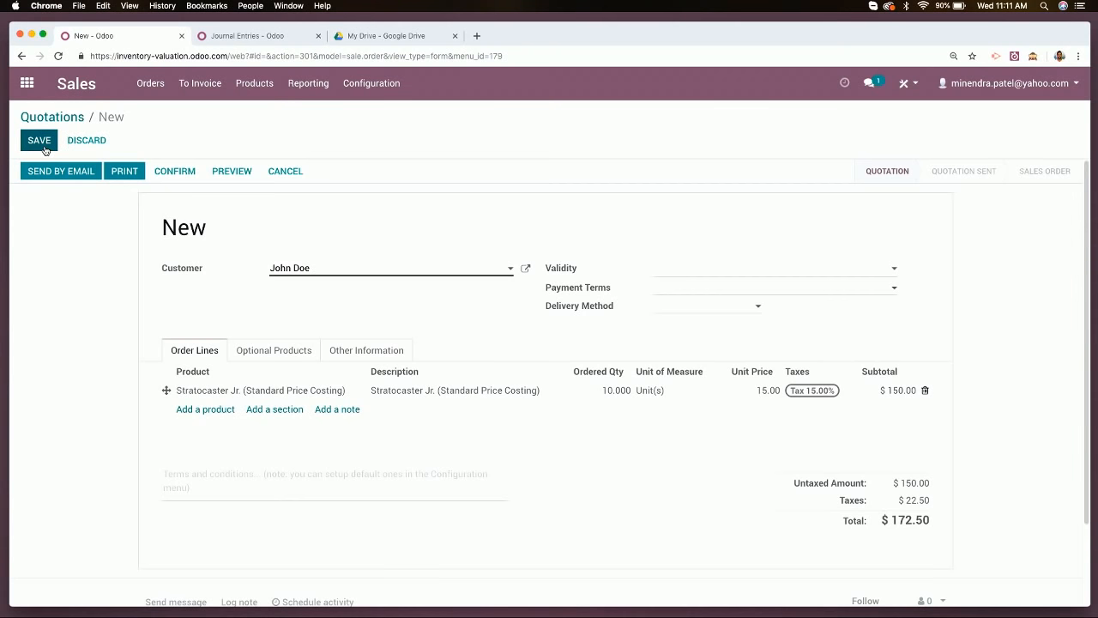
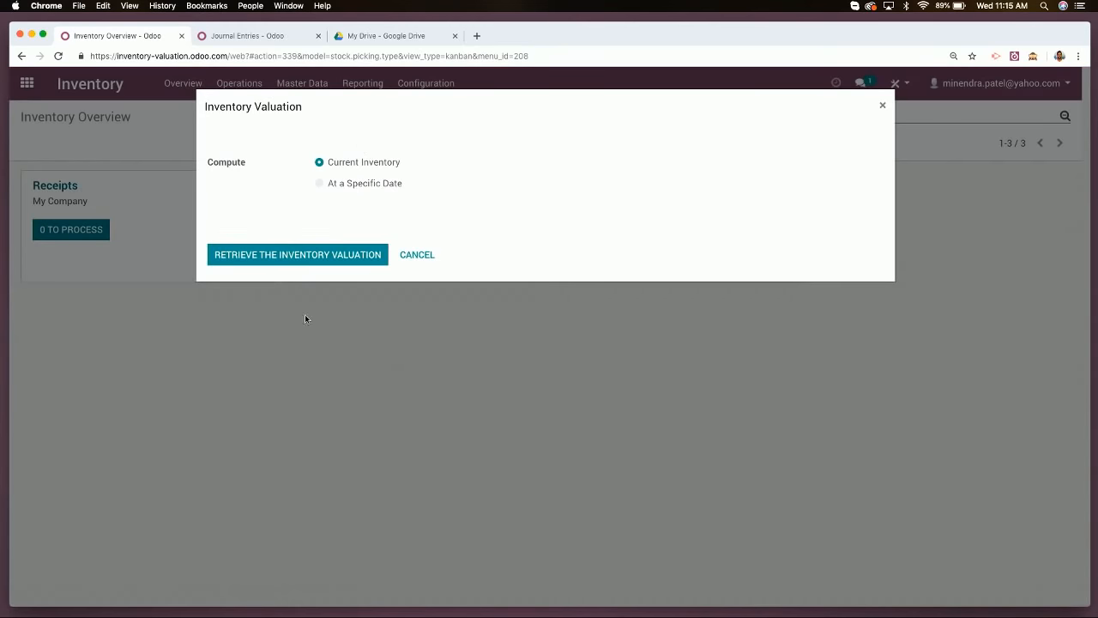
# Retrieve the inventory valuation computed for the current inventory
pyautogui.click(318, 255)
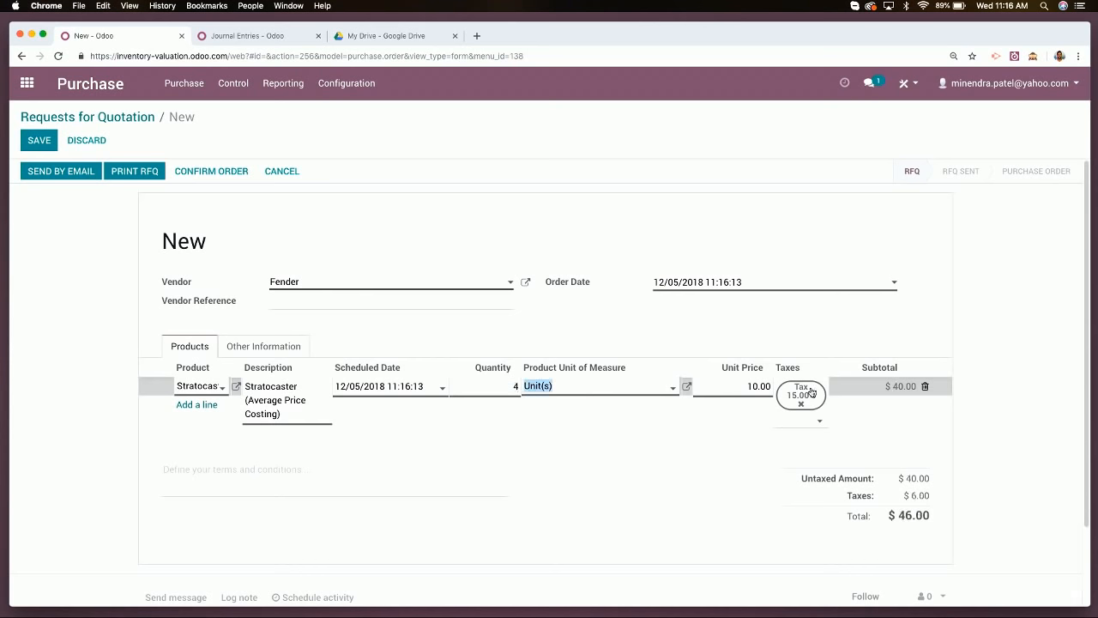
# Set the unit price of the Stratocaster (Average Price Costing) line to 16 on the new request for quotation
pyautogui.press('Tab')
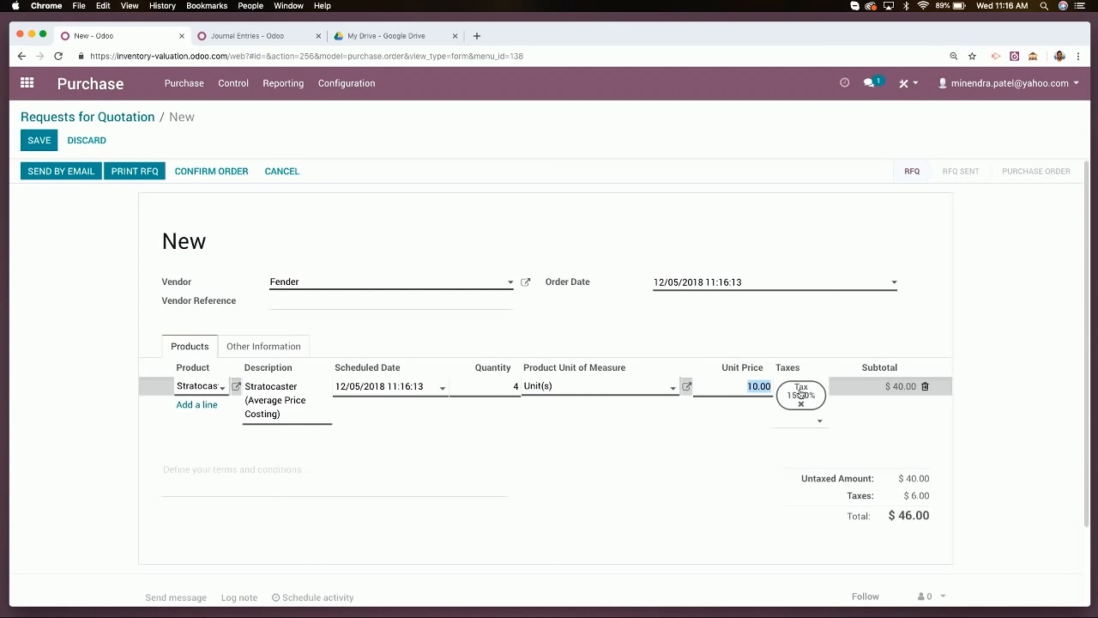
pyautogui.write('16')
pyautogui.press('Tab')
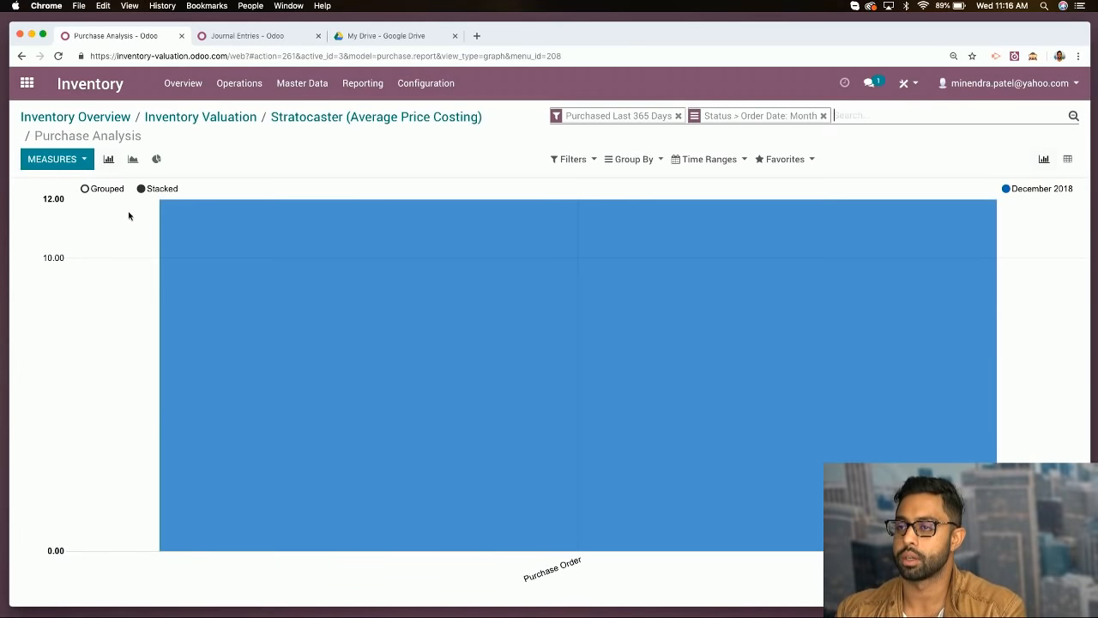
# Return from the purchase analysis to the Stratocaster (Average Price Costing) product, and retrieve the current inventory valuation
pyautogui.click(313, 116)
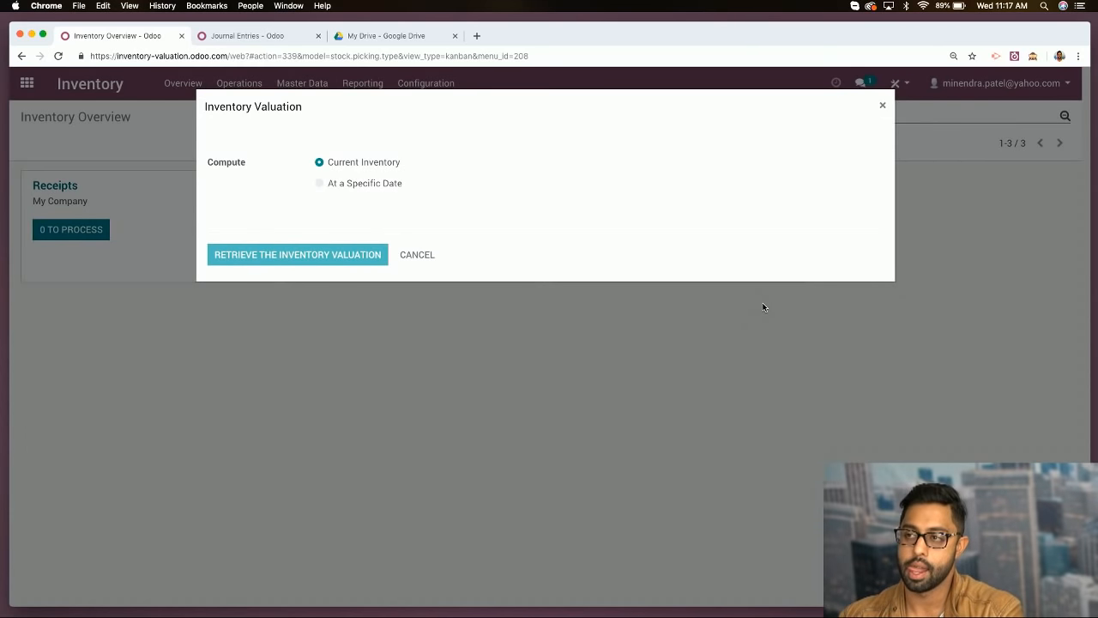
pyautogui.press('Return')
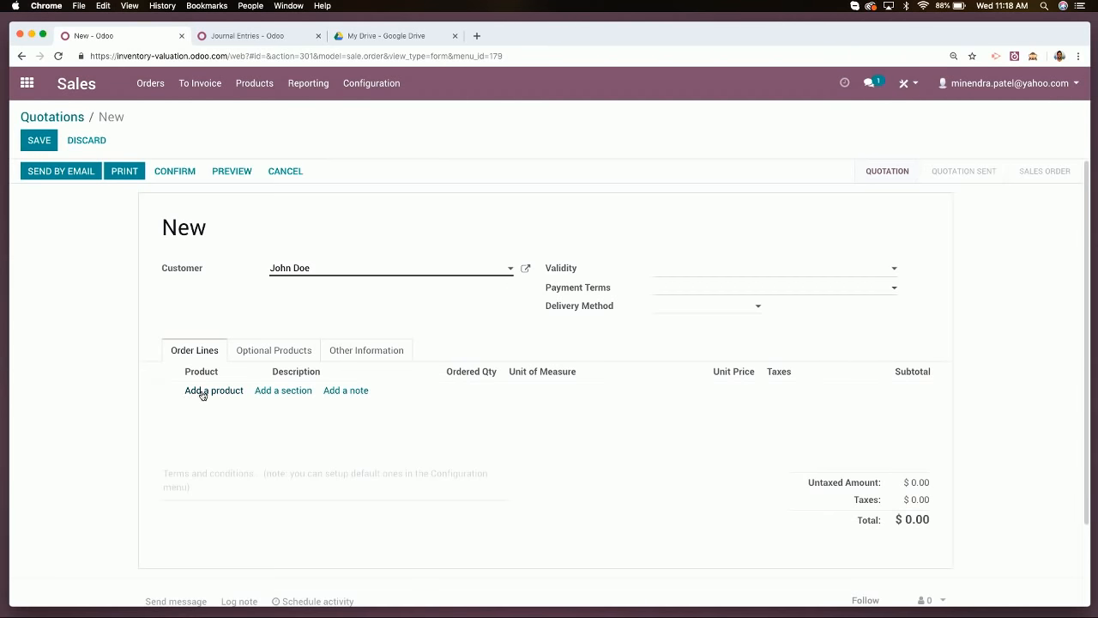
# Add an order line for 10 units of Stratocaster (Average Price Costing) to the sales quotation
pyautogui.click(203, 393)
pyautogui.click(252, 392)
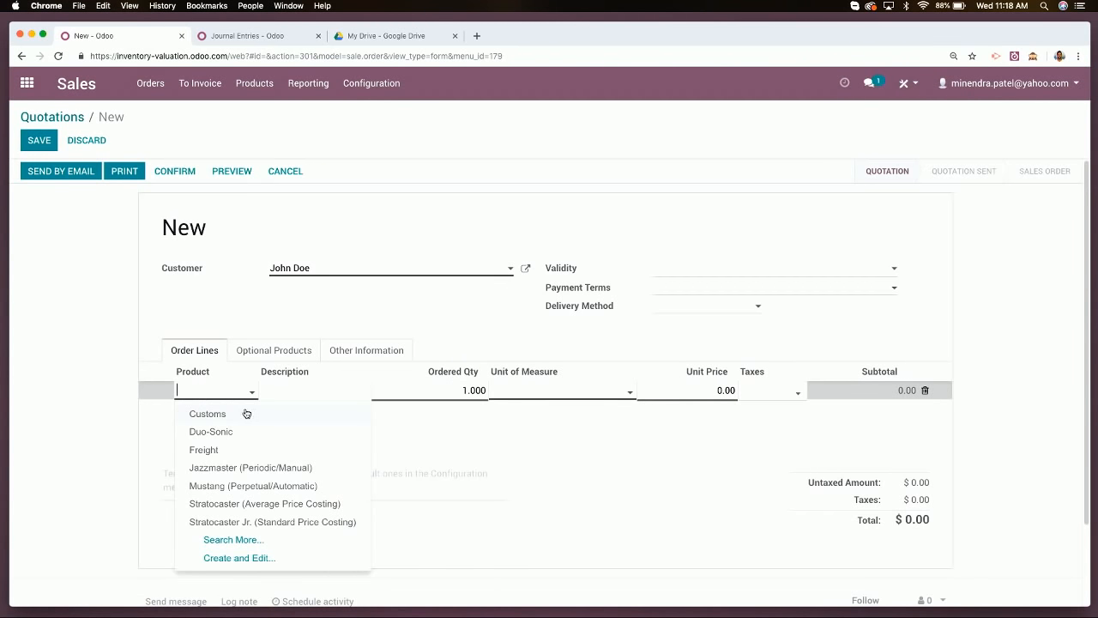
pyautogui.click(231, 507)
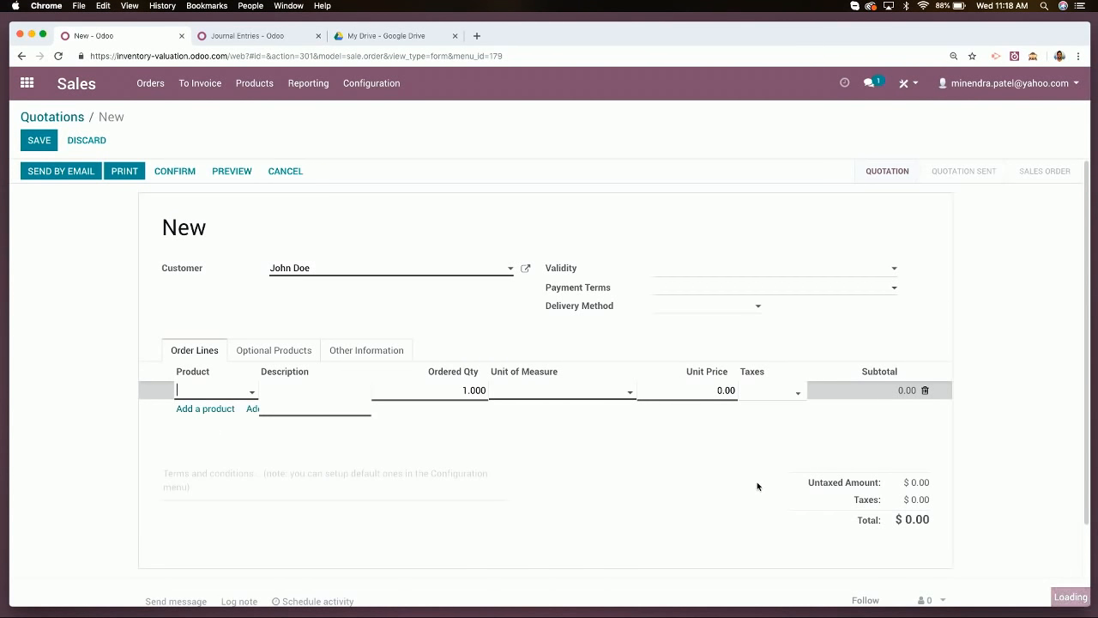
pyautogui.click(464, 393)
pyautogui.write('0')
# Save the quotation and confirm it as a sales order without creating an invoice
pyautogui.click(38, 141)
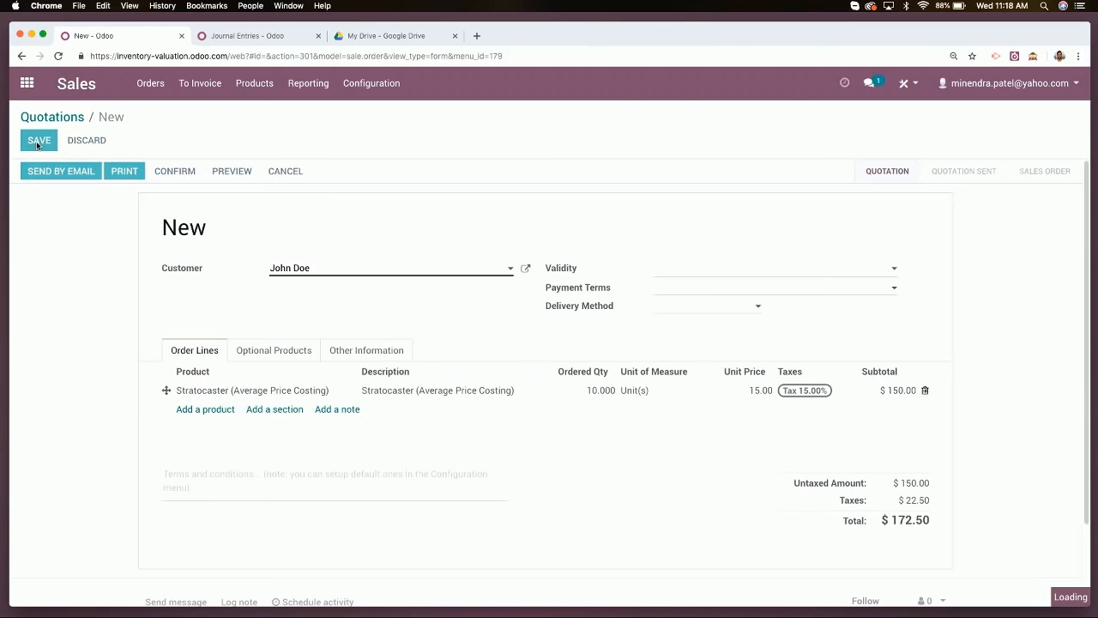
pyautogui.click(166, 173)
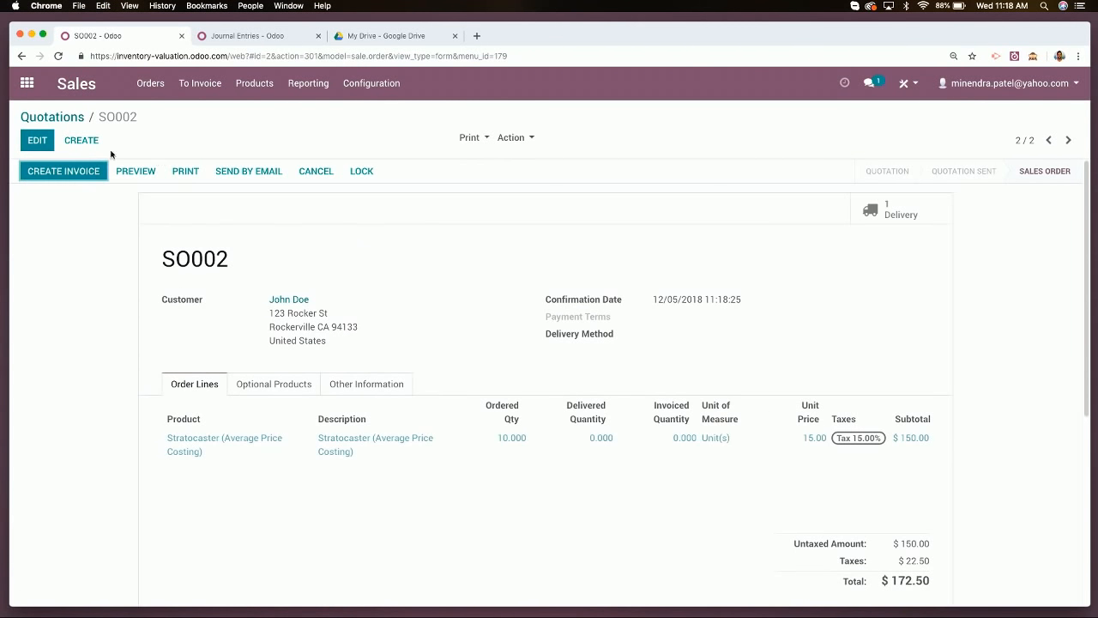
pyautogui.click(88, 177)
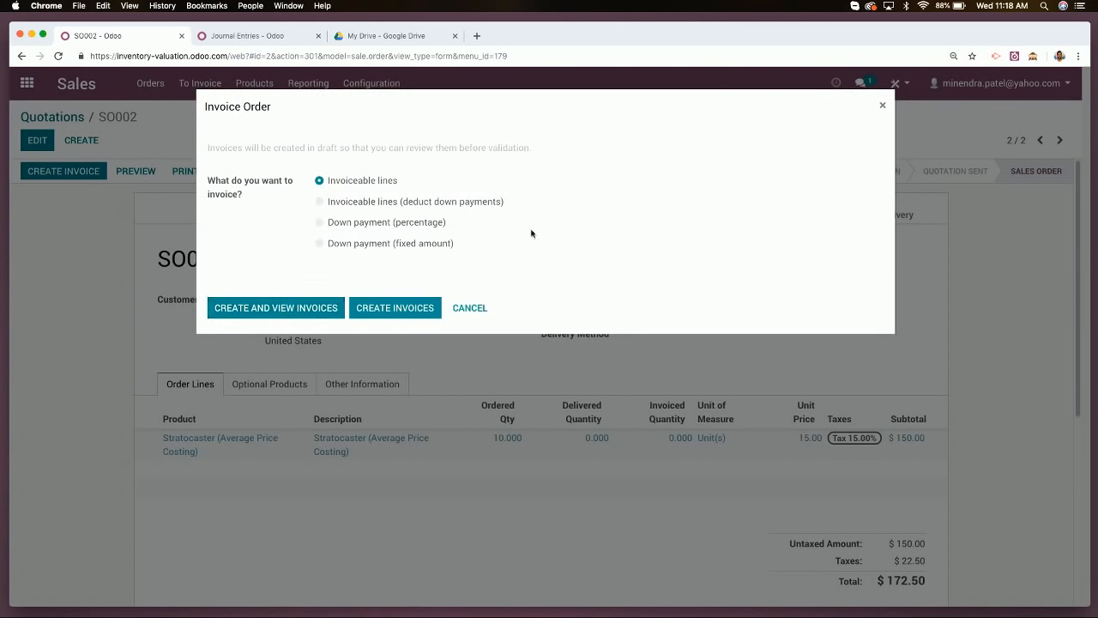
pyautogui.click(470, 308)
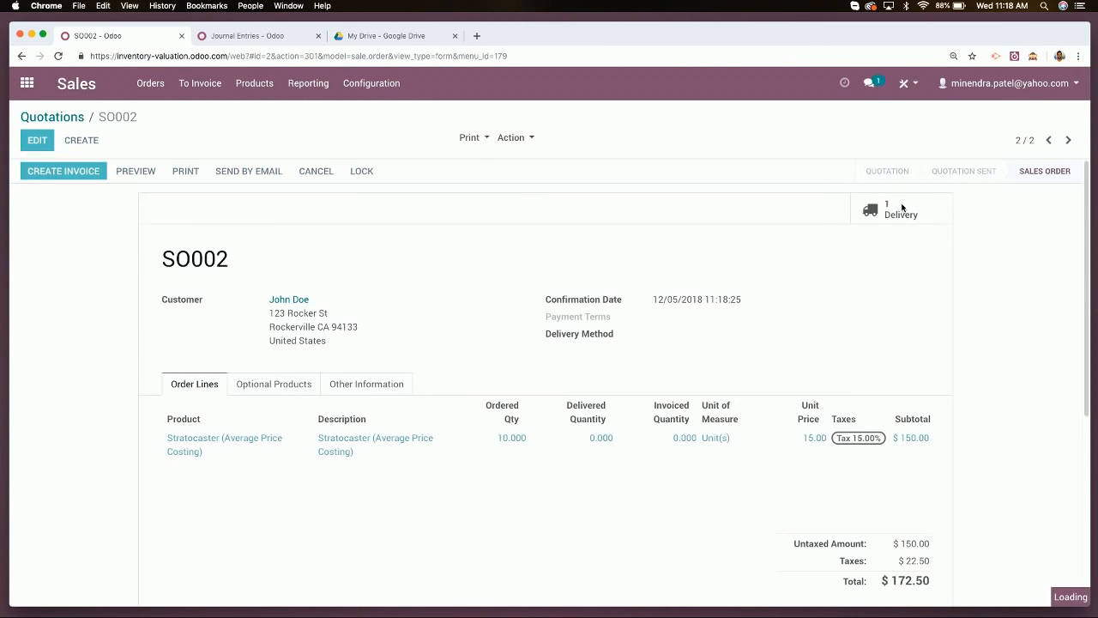
# Retrieve the current inventory valuation to check the Stratocaster (Average Price Costing) value after the sale
pyautogui.click(27, 83)
pyautogui.click(701, 233)
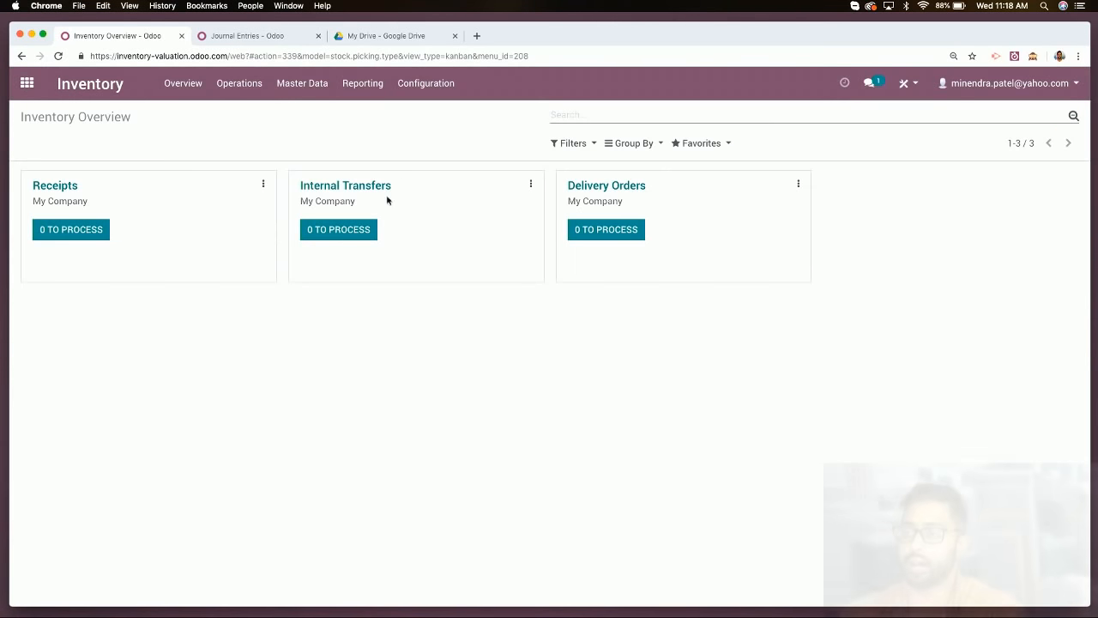
pyautogui.click(363, 84)
pyautogui.click(386, 149)
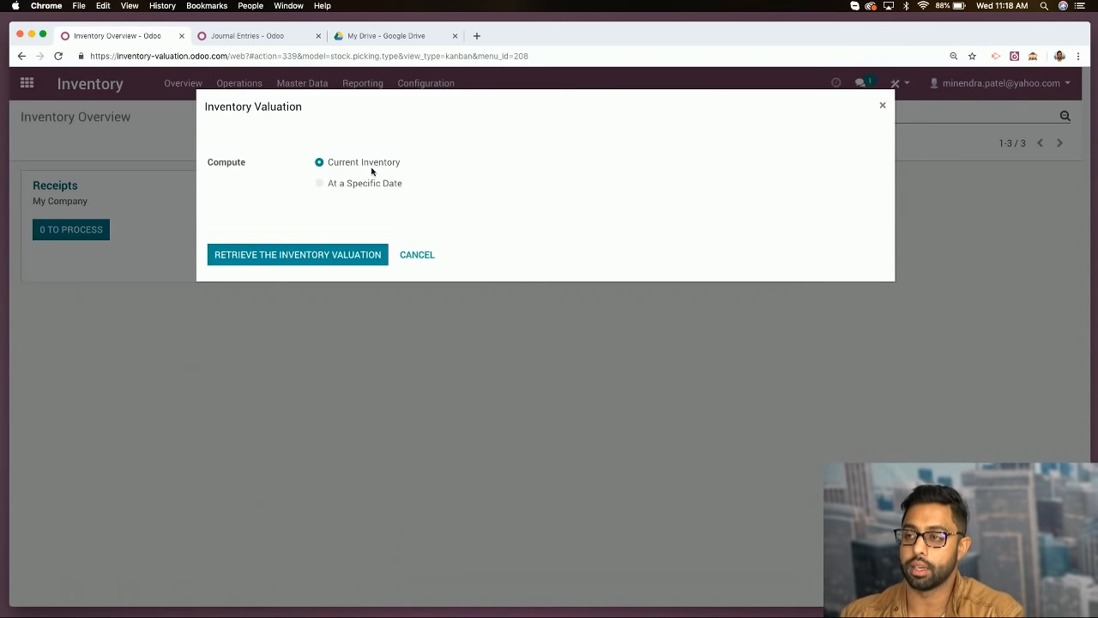
pyautogui.click(327, 257)
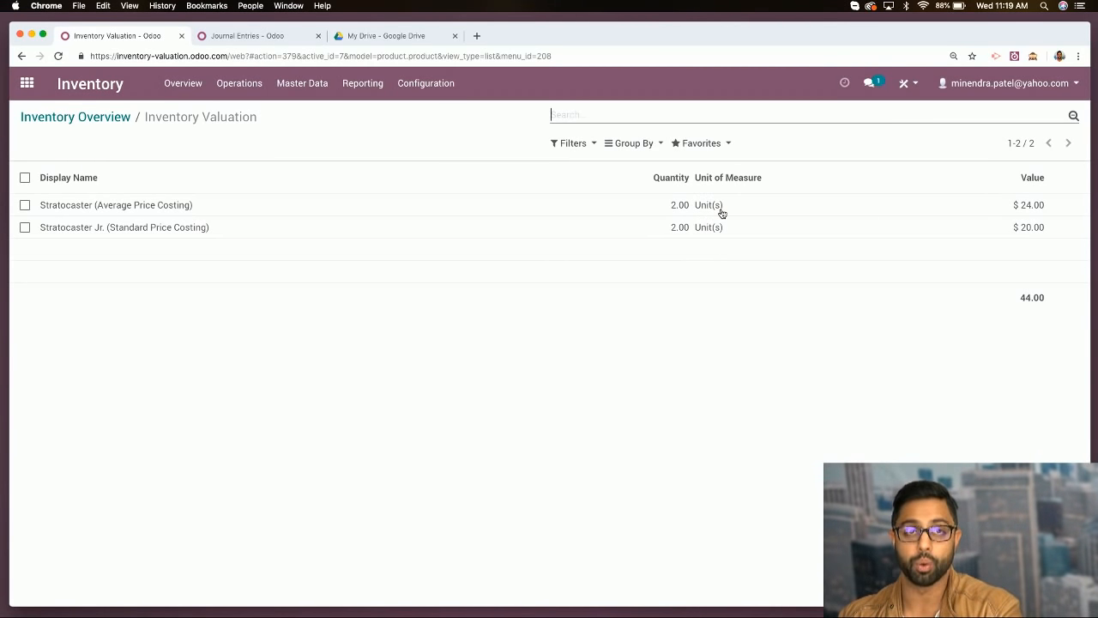
# Open the Stratocaster (Average Price Costing) product record and examine its cost
pyautogui.click(302, 83)
pyautogui.click(288, 114)
pyautogui.click(422, 248)
pyautogui.doubleClick(668, 421)
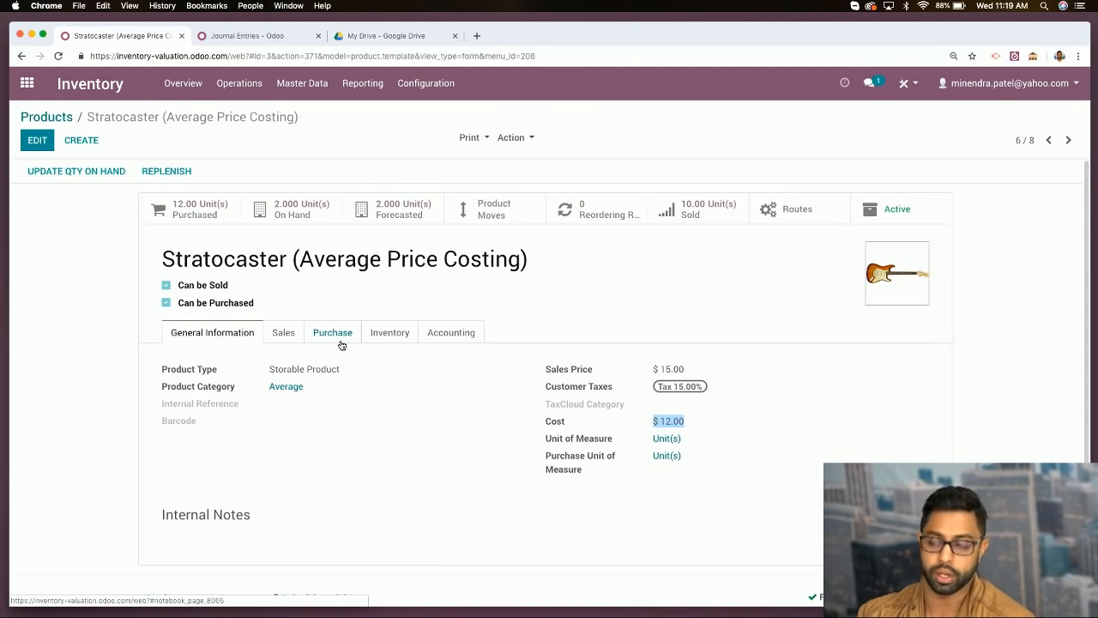
# Check the product's vendor price in its purchase information and compare it with the cost in the general information
pyautogui.click(341, 342)
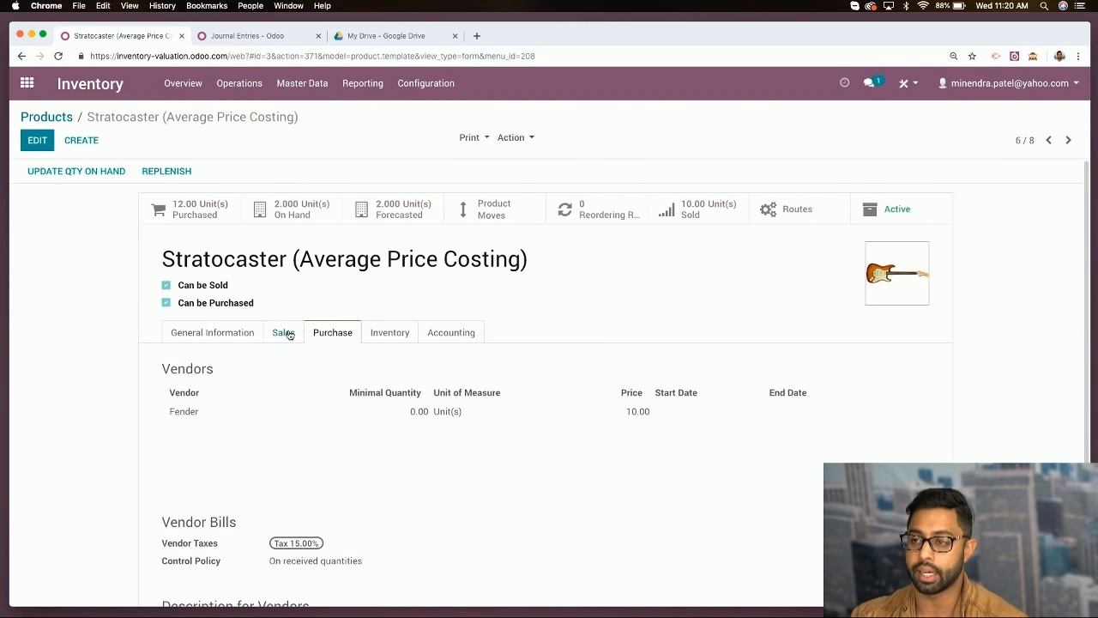
pyautogui.click(199, 334)
pyautogui.moveTo(688, 421); pyautogui.dragTo(653, 422)
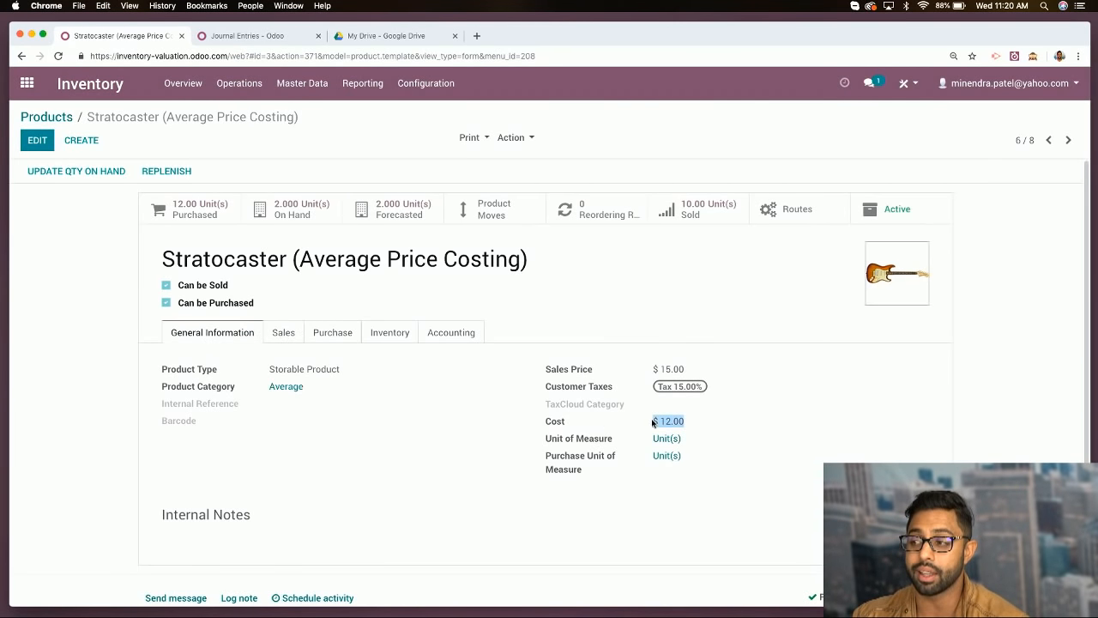
pyautogui.click(728, 432)
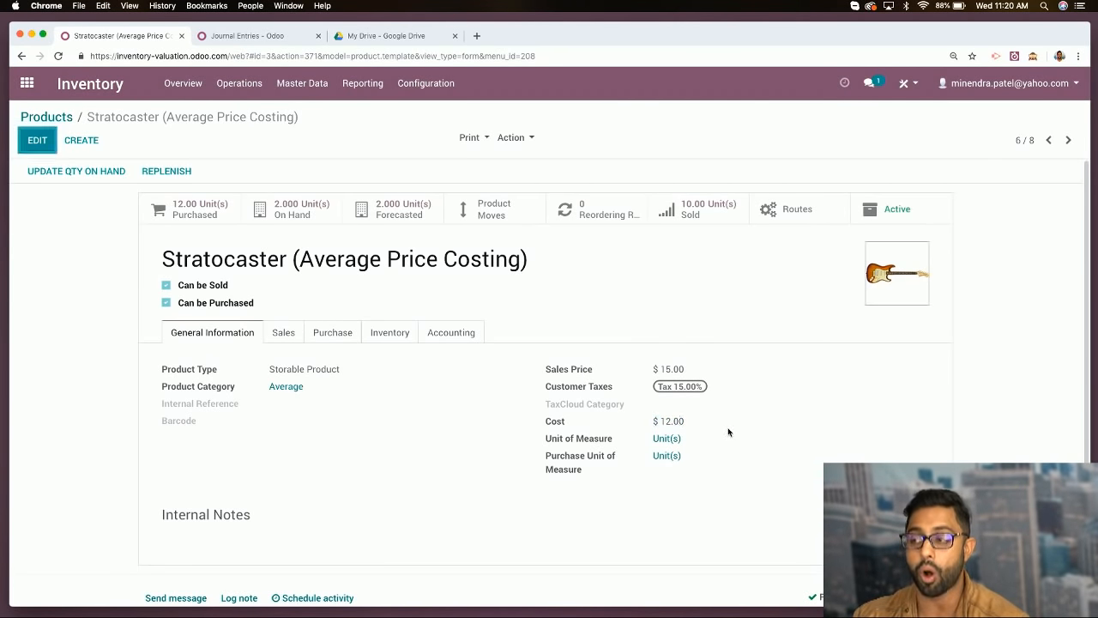
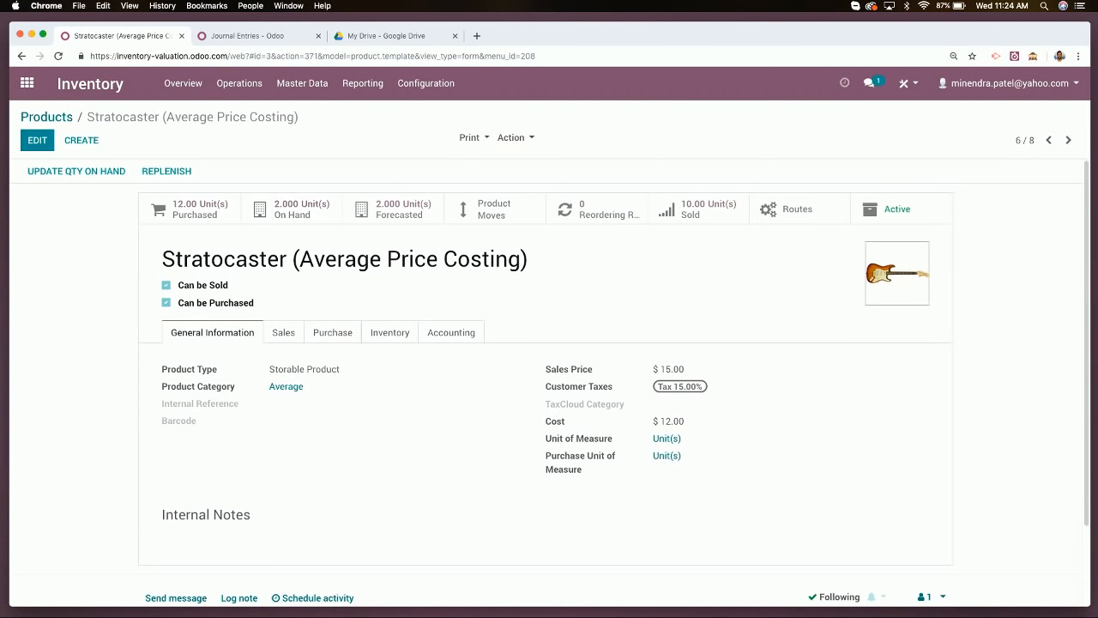
# Create a new request for quotation in Purchase with Fender as the vendor
pyautogui.click(26, 83)
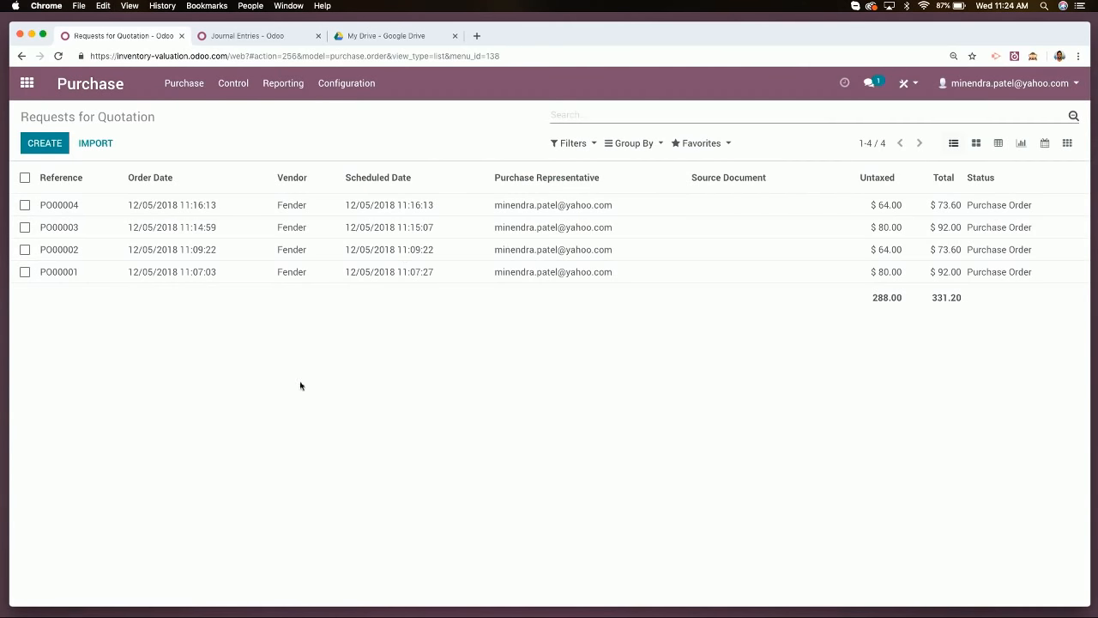
pyautogui.click(45, 143)
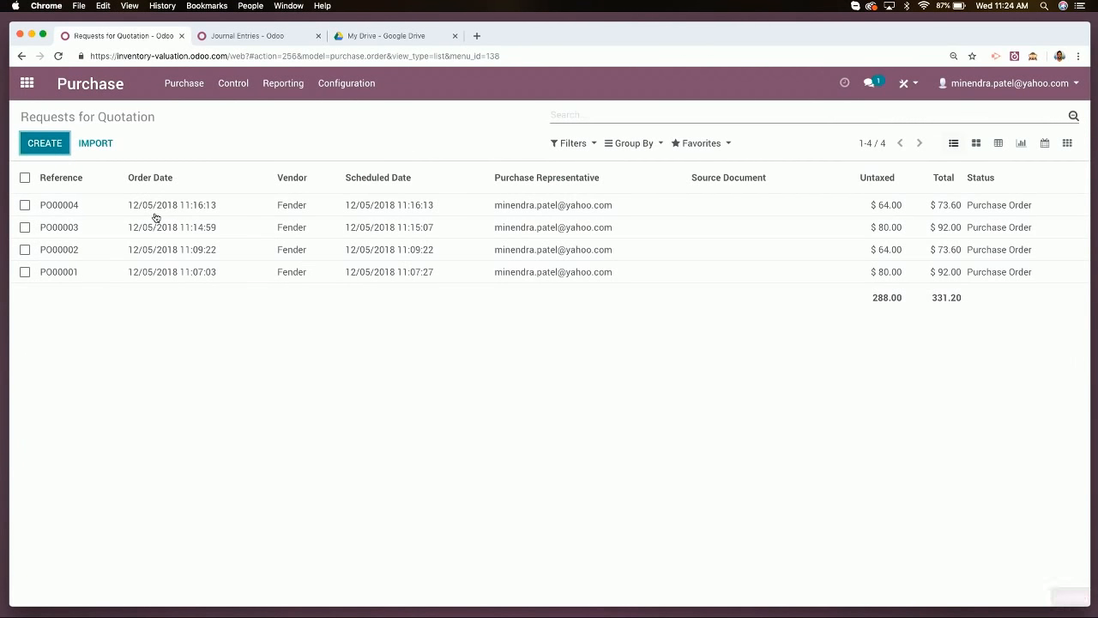
pyautogui.click(331, 286)
pyautogui.click(323, 304)
# Add an order line for 8 units of Telecaster (Real Price Costing) at a unit price of 10
pyautogui.click(198, 387)
pyautogui.click(198, 387)
pyautogui.click(210, 406)
pyautogui.doubleClick(496, 383)
pyautogui.write('8')
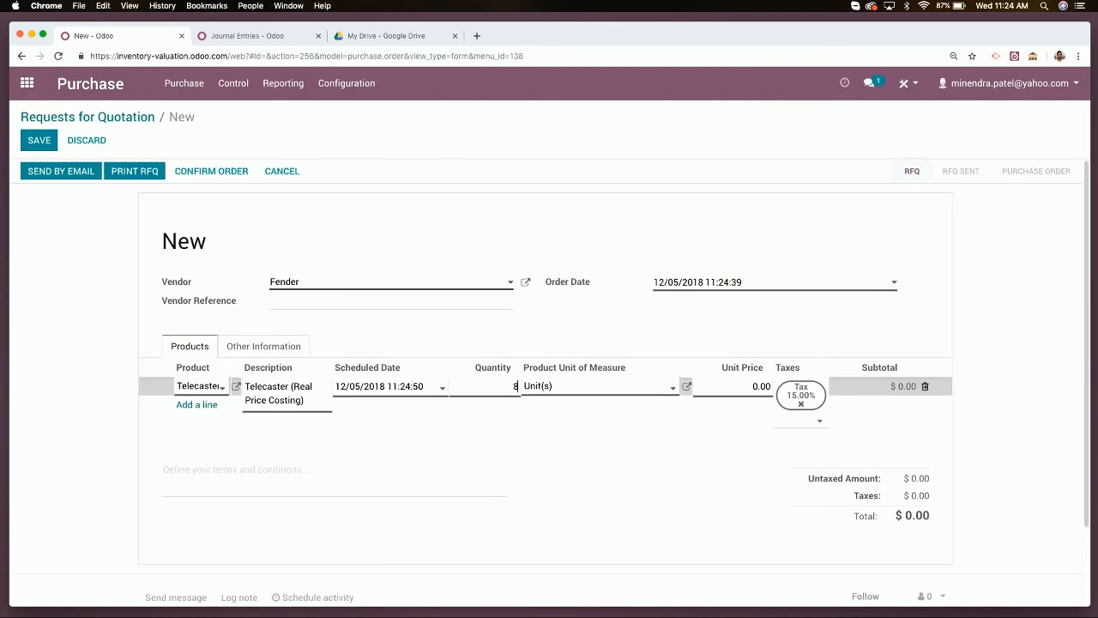
pyautogui.press('Tab')
pyautogui.press('Tab')
pyautogui.press('Tab')
pyautogui.click(756, 386)
pyautogui.write('1')
pyautogui.click(708, 477)
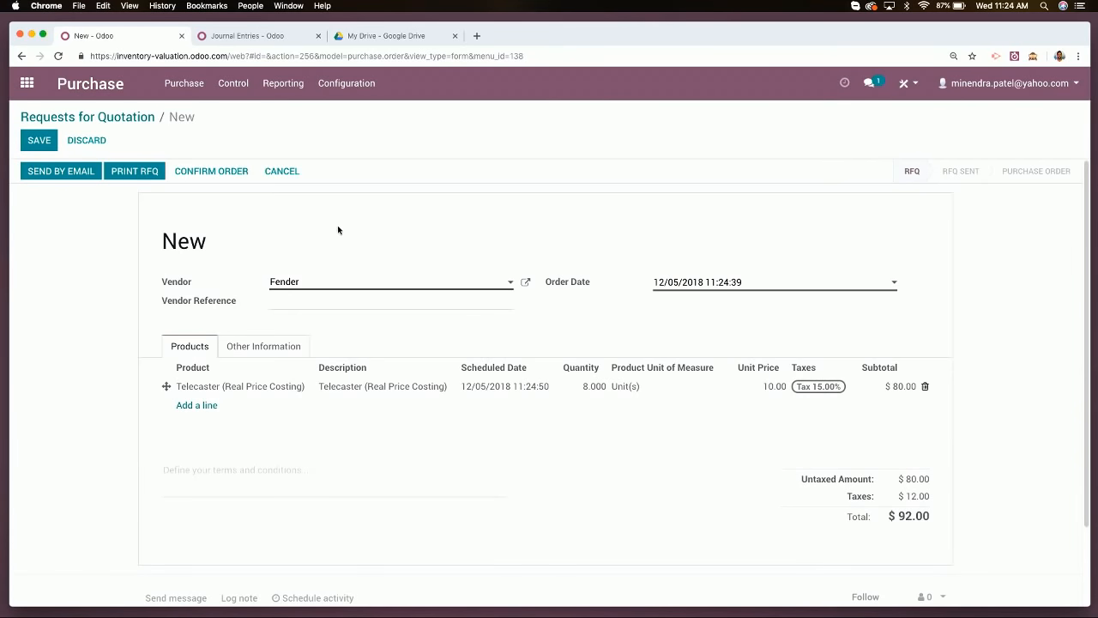
# Save and confirm the Telecaster purchase order, and validate the receipt of its products
pyautogui.click(40, 141)
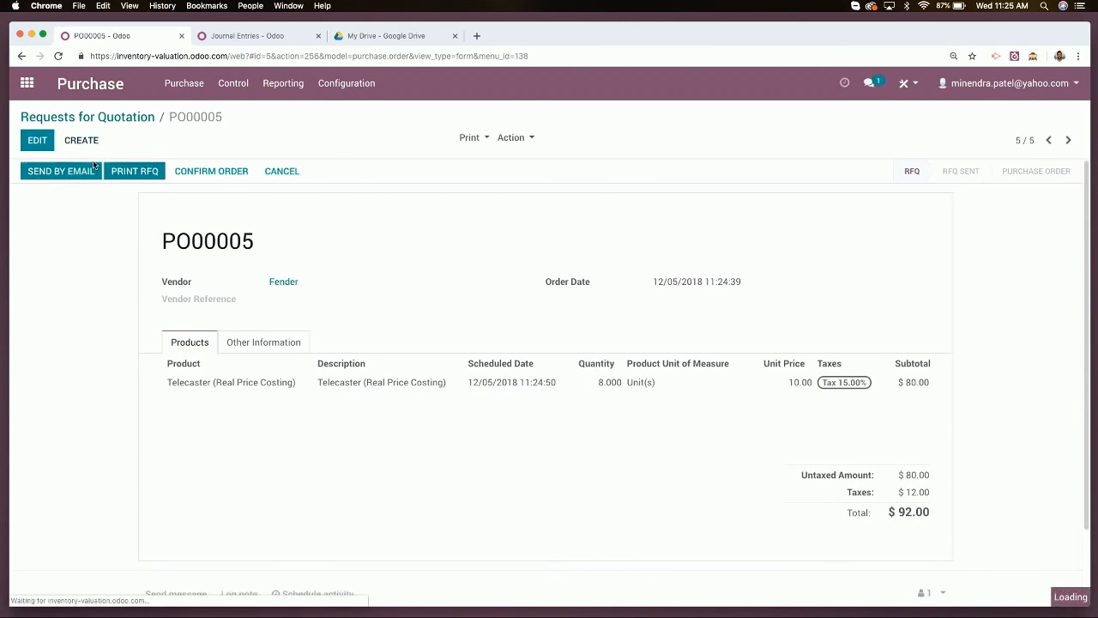
pyautogui.click(184, 171)
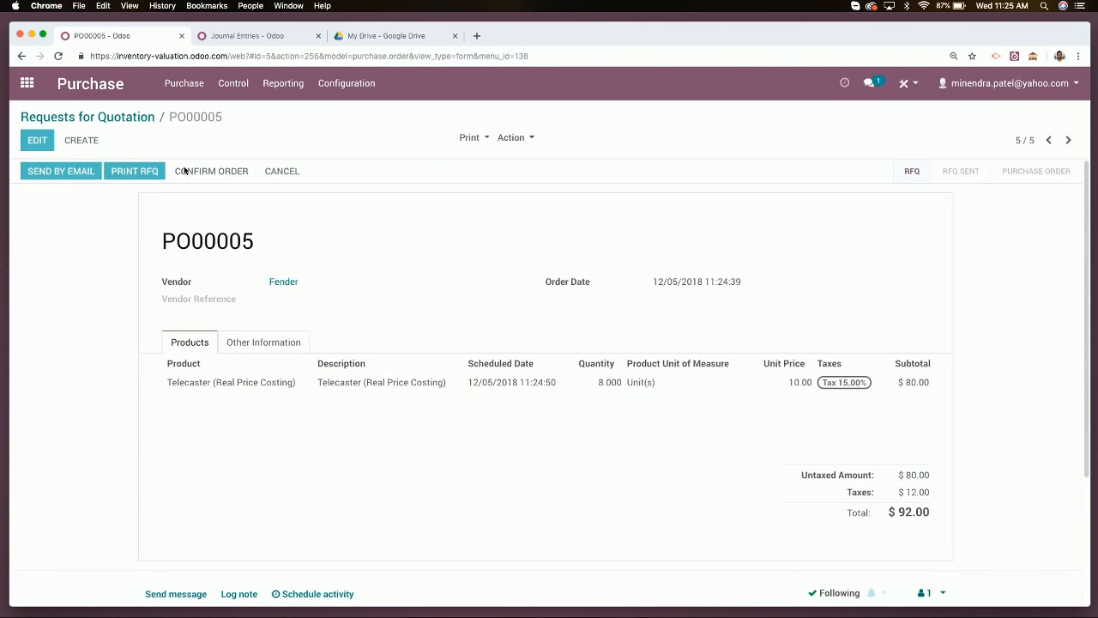
pyautogui.click(91, 172)
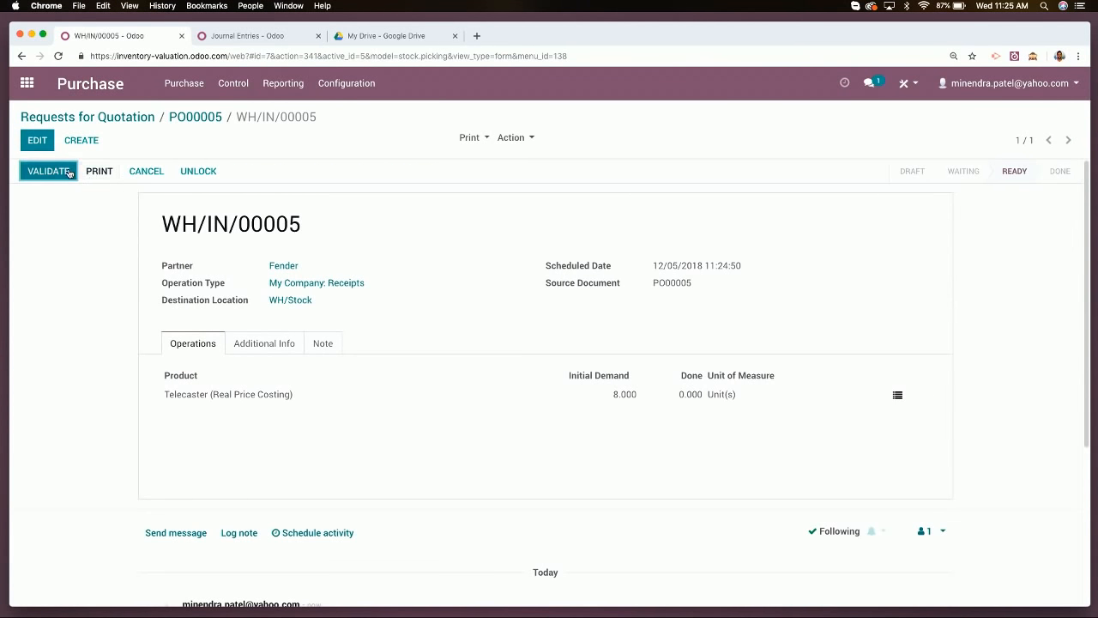
pyautogui.click(66, 172)
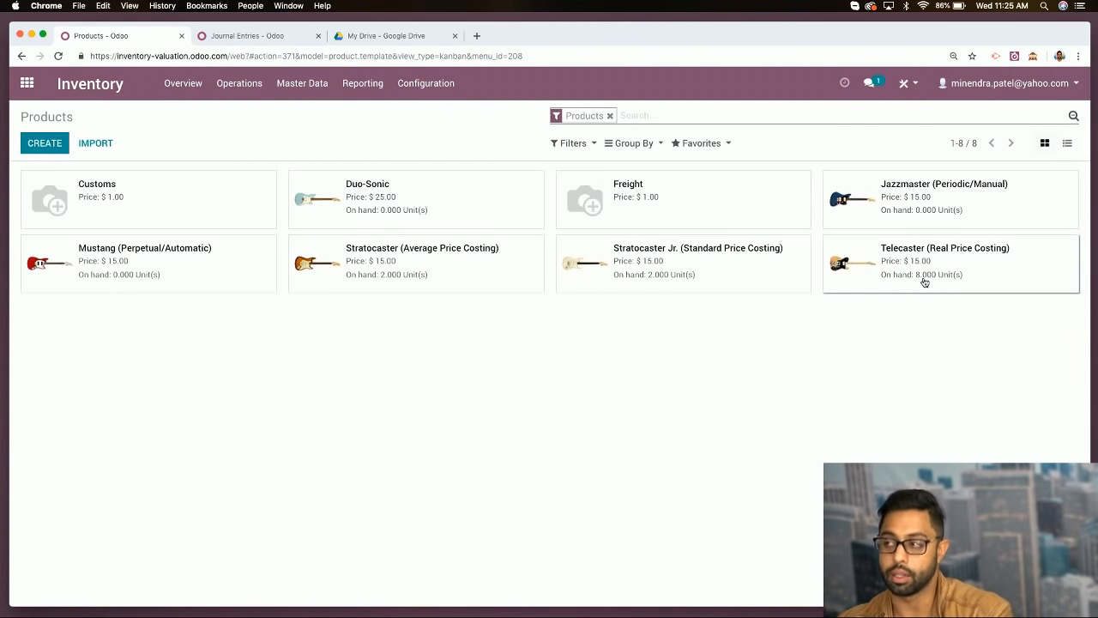
# Open the Telecaster (Real Price Costing) product and examine its cost, leaving the record as it is
pyautogui.click(924, 282)
pyautogui.moveTo(651, 422); pyautogui.dragTo(681, 419)
pyautogui.click(681, 420)
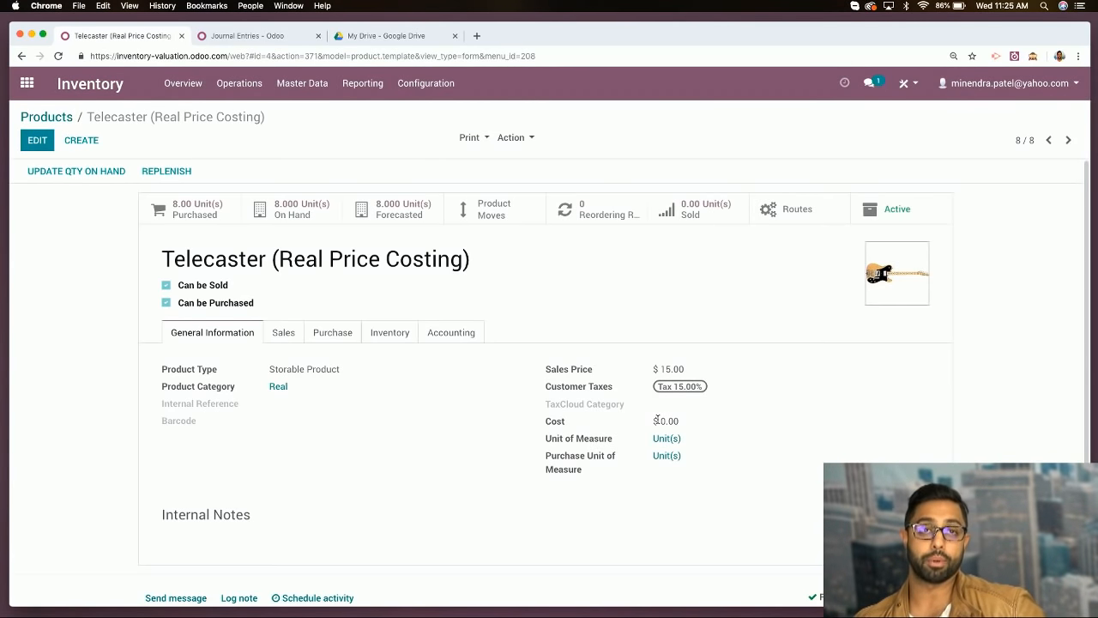
pyautogui.click(36, 140)
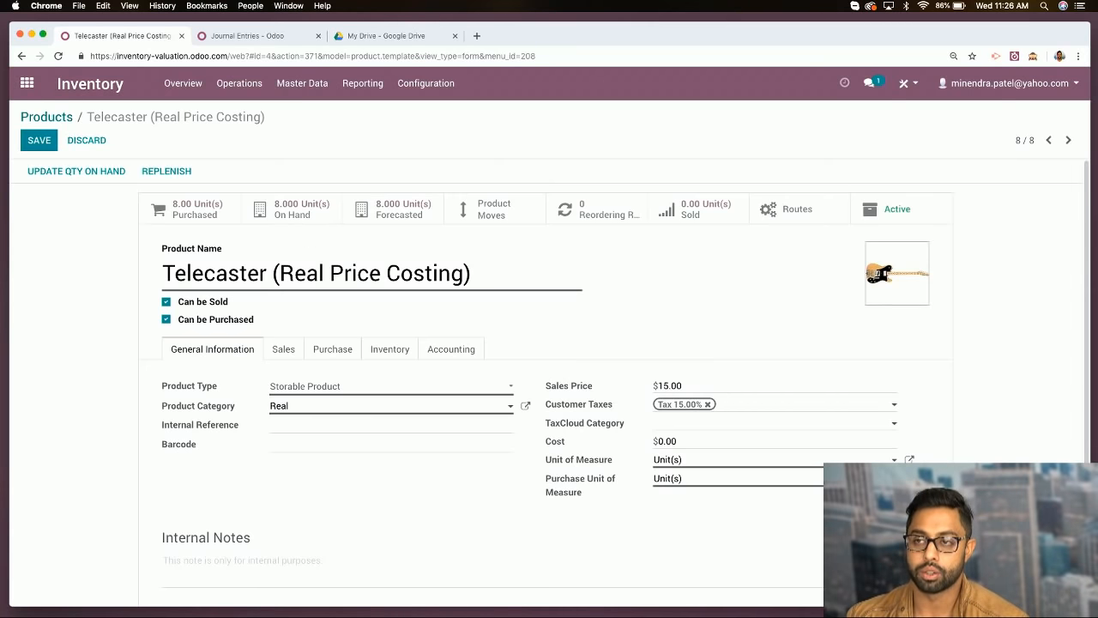
pyautogui.click(38, 140)
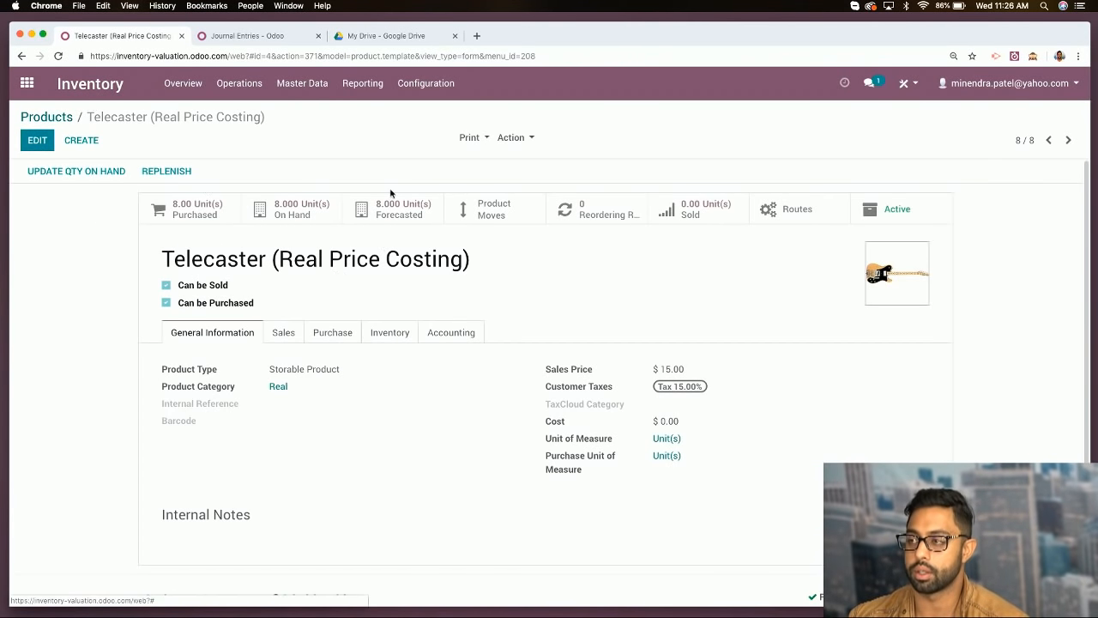
# Retrieve the current inventory valuation and examine the stock move behind the Telecaster's value
pyautogui.click(302, 83)
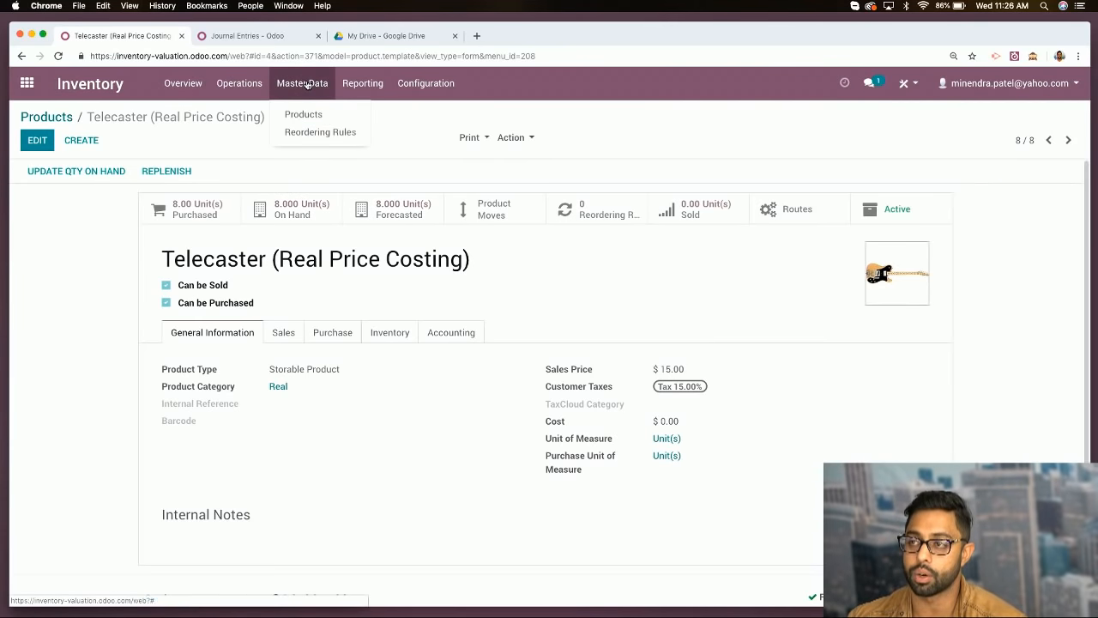
pyautogui.click(362, 83)
pyautogui.click(369, 152)
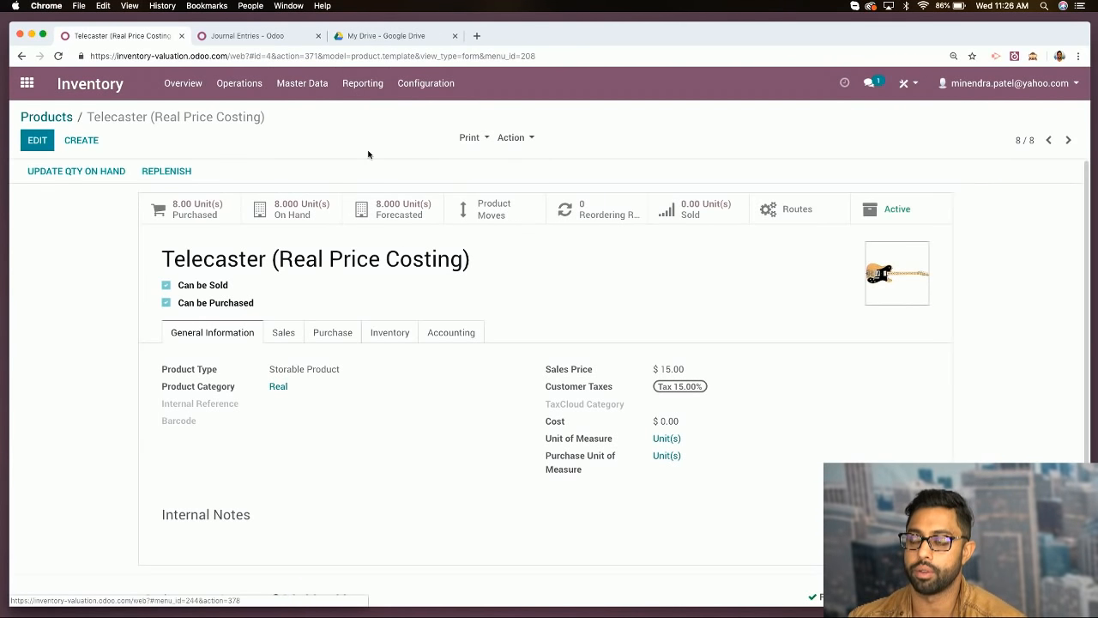
pyautogui.click(294, 260)
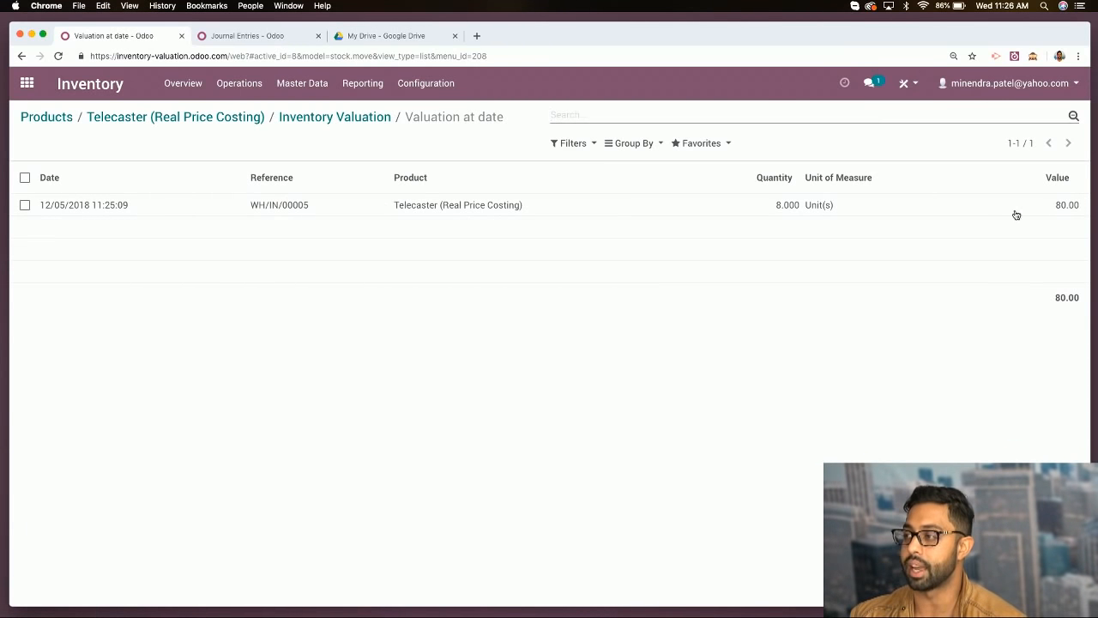
pyautogui.click(317, 119)
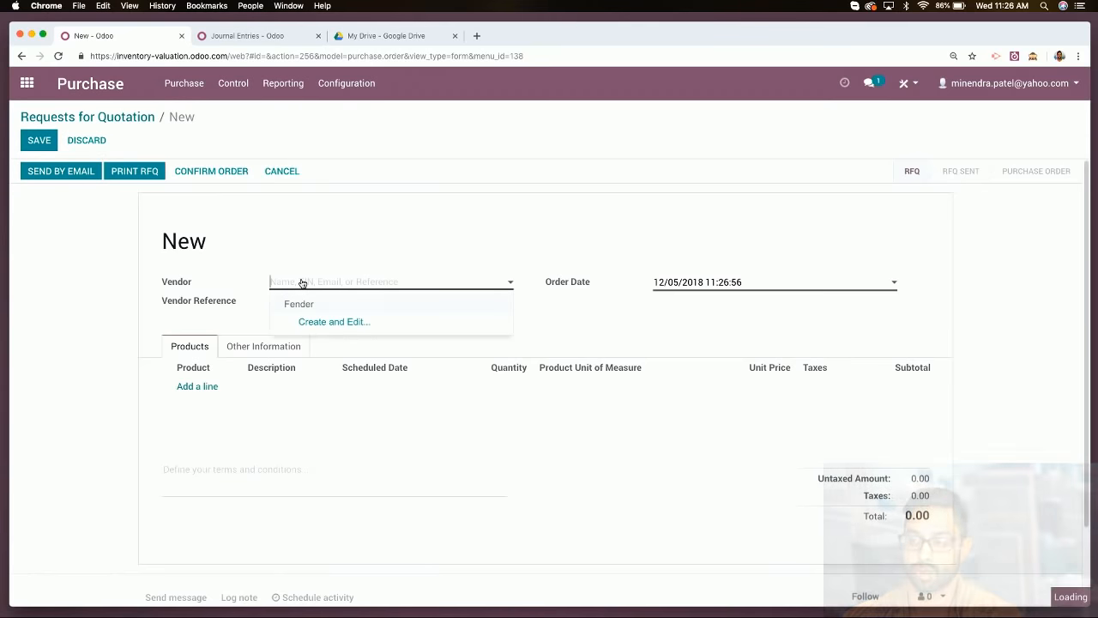
# Select Fender as the vendor of the second Telecaster request for quotation
pyautogui.write('fende')
pyautogui.press('Tab')
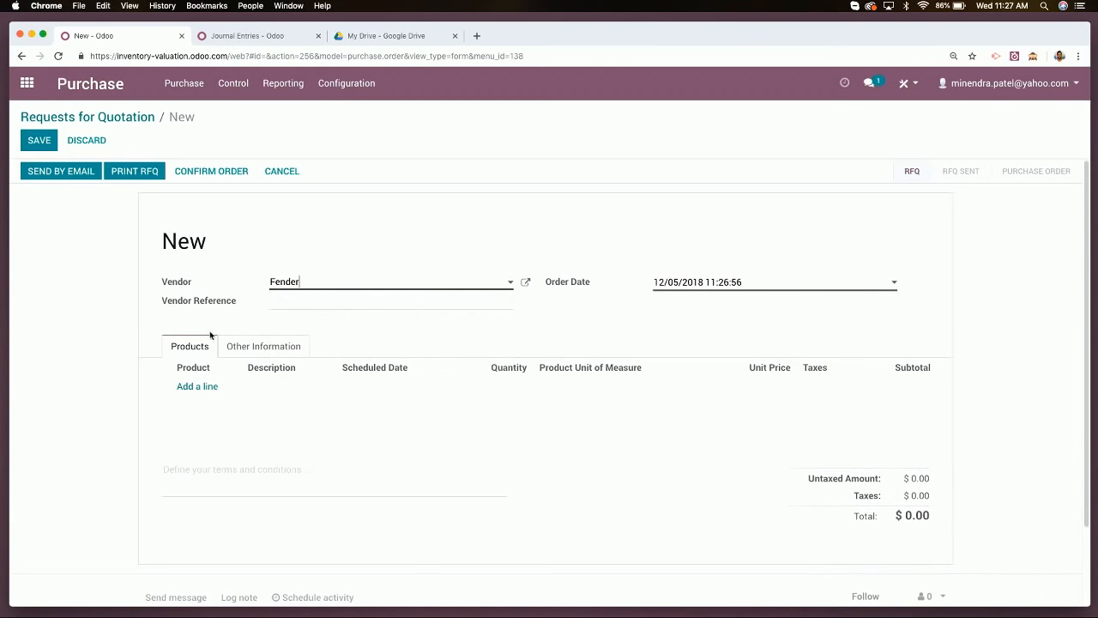
# Add a line for 4 Telecaster (Real Price Costing) units at a unit price of 16.00 to the request for quotation
pyautogui.click(199, 387)
pyautogui.click(206, 387)
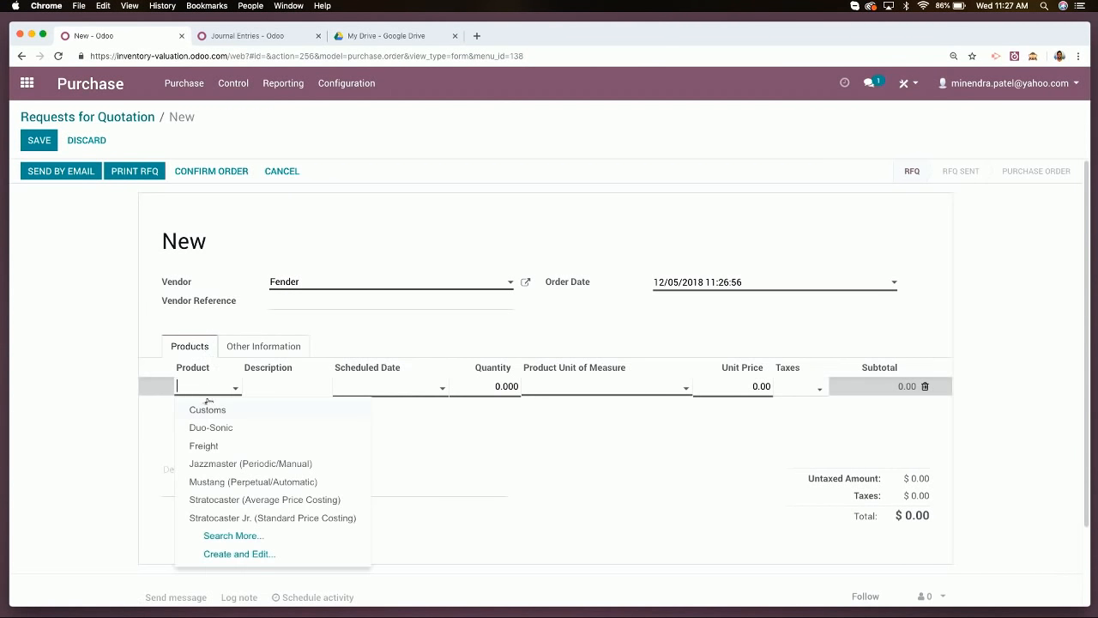
pyautogui.write('tele')
pyautogui.press('Tab')
pyautogui.press('Tab')
pyautogui.press('Tab')
pyautogui.write('4')
pyautogui.press('Tab')
pyautogui.press('Tab')
pyautogui.write('16')
pyautogui.click(732, 476)
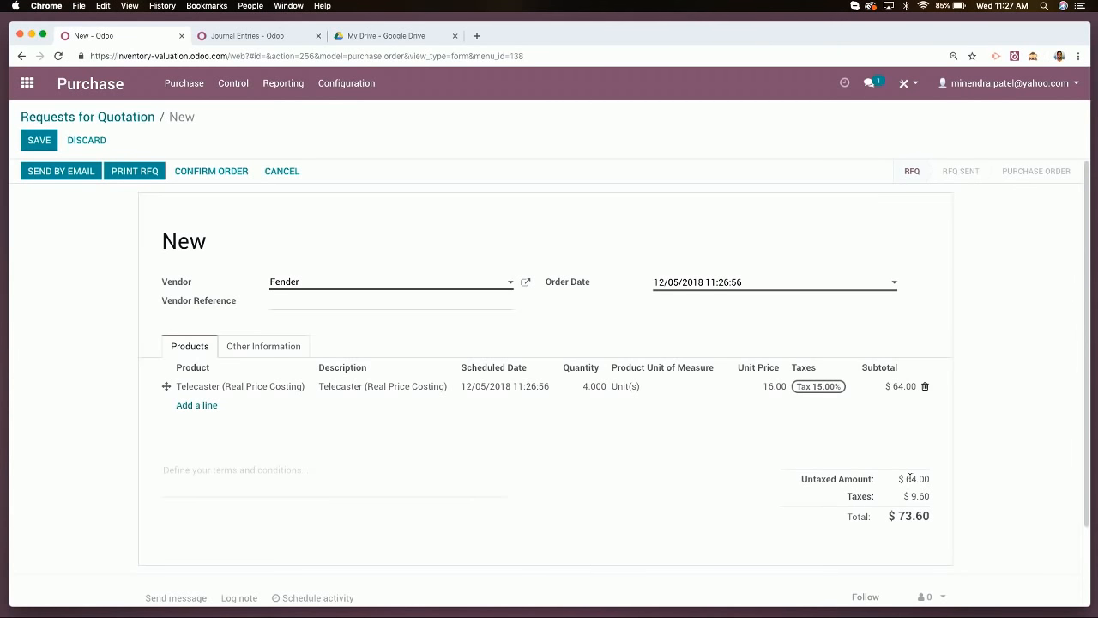
# Save and confirm the purchase order for 4 Telecasters, and validate the immediate receipt of all its products
pyautogui.click(38, 140)
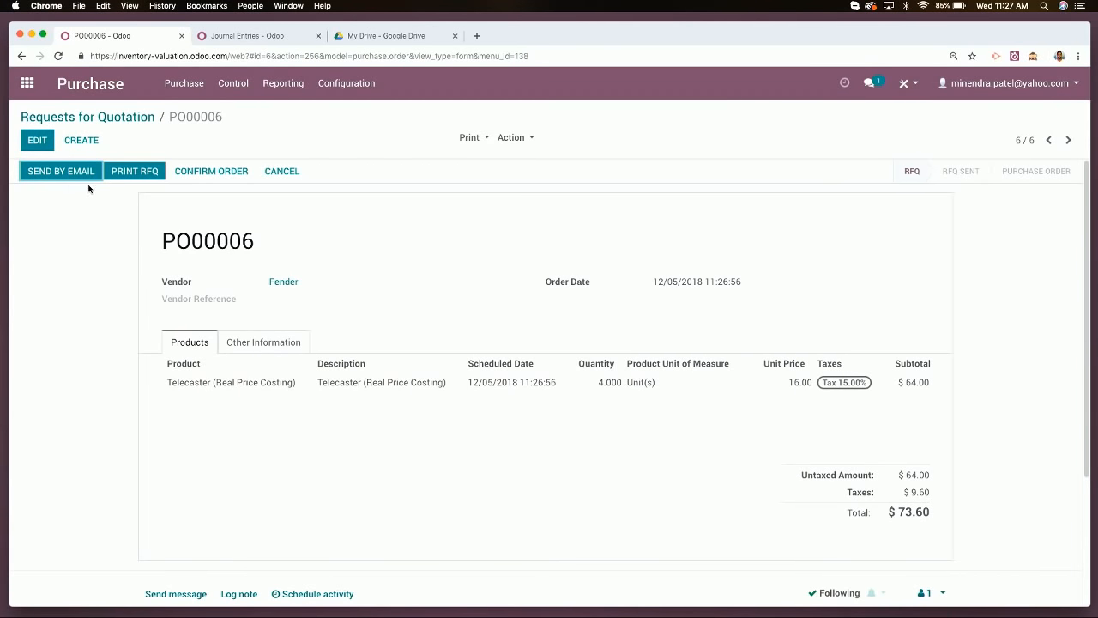
pyautogui.click(189, 172)
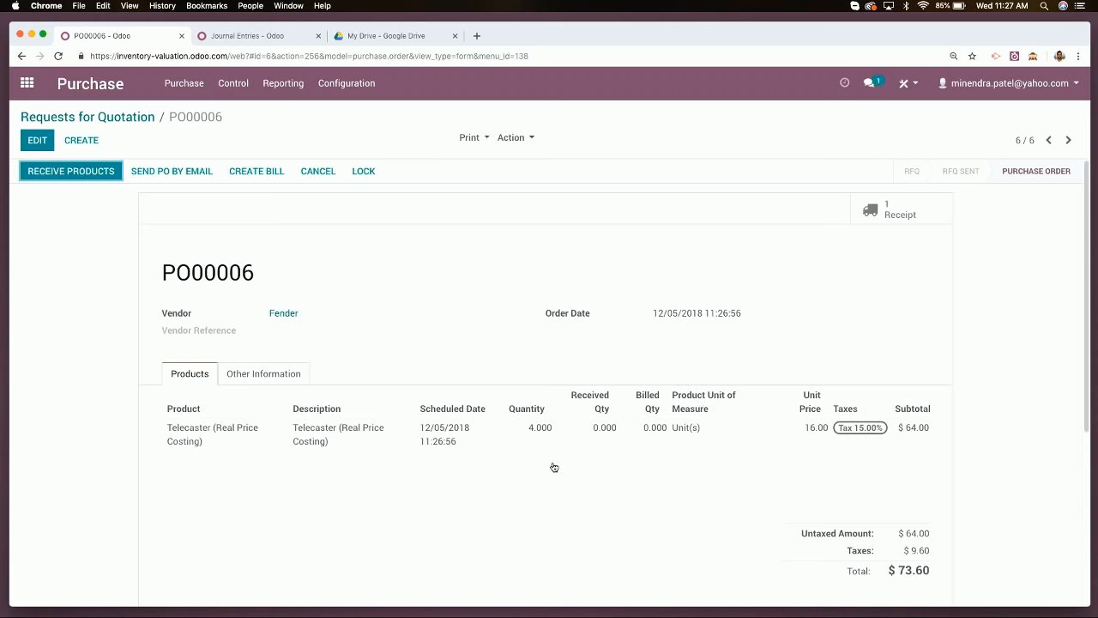
pyautogui.click(112, 175)
pyautogui.click(53, 173)
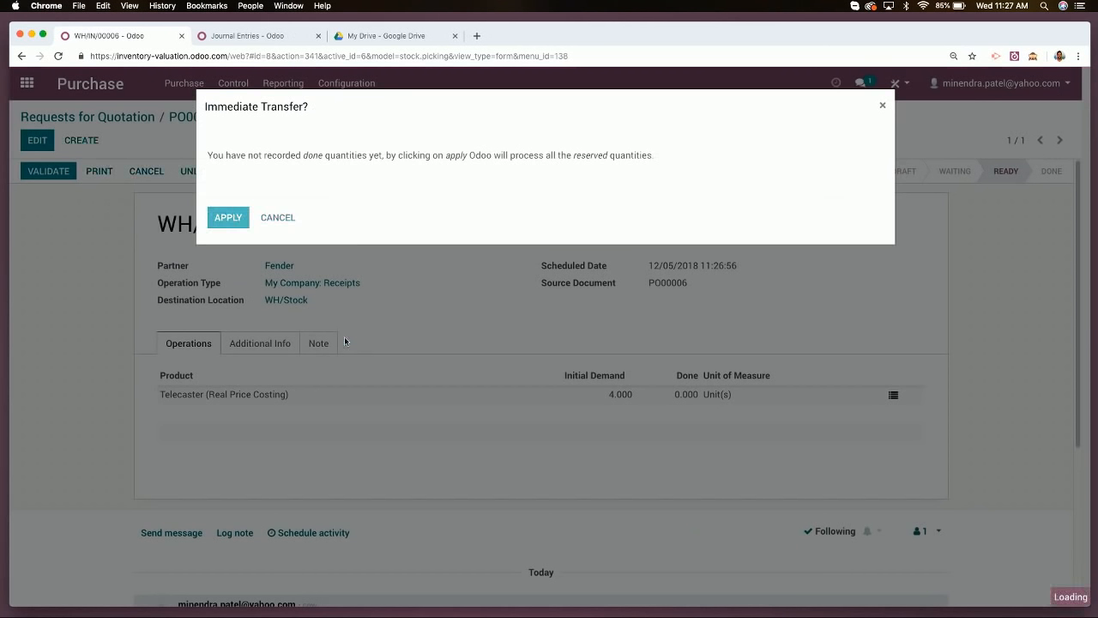
pyautogui.press('Return')
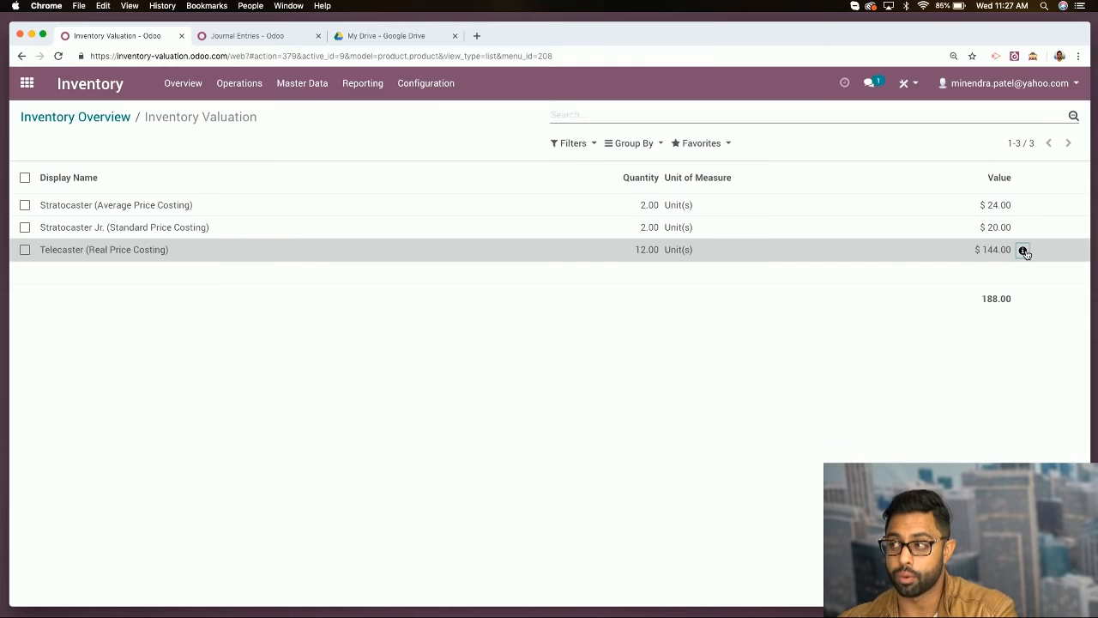
# Examine the stock moves that make up the Telecaster's value in the inventory valuation
pyautogui.click(1025, 249)
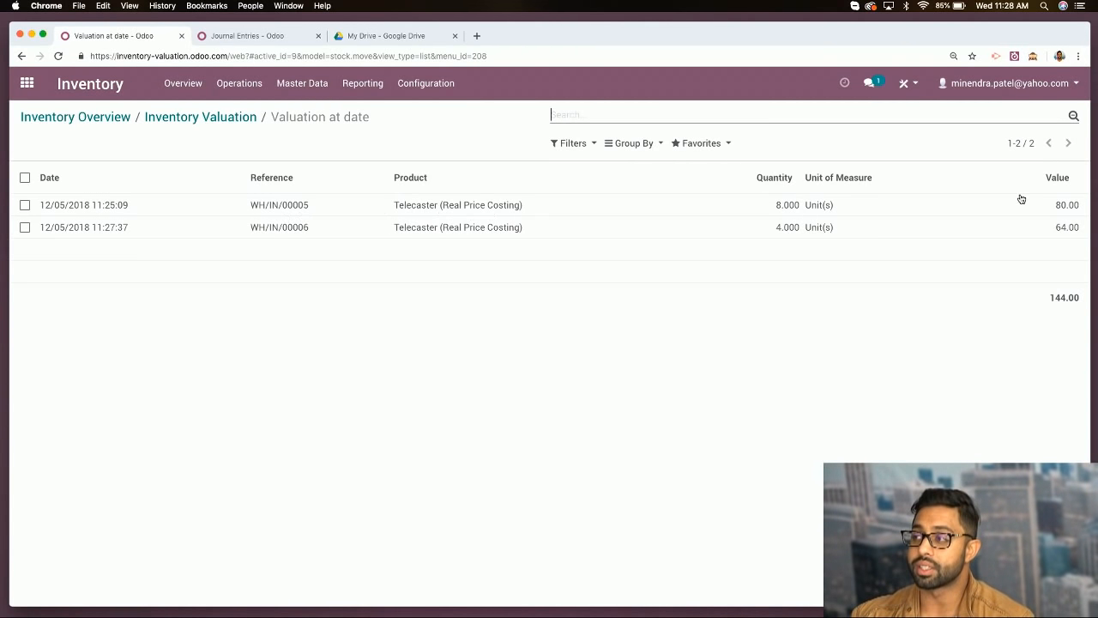
pyautogui.click(1061, 208)
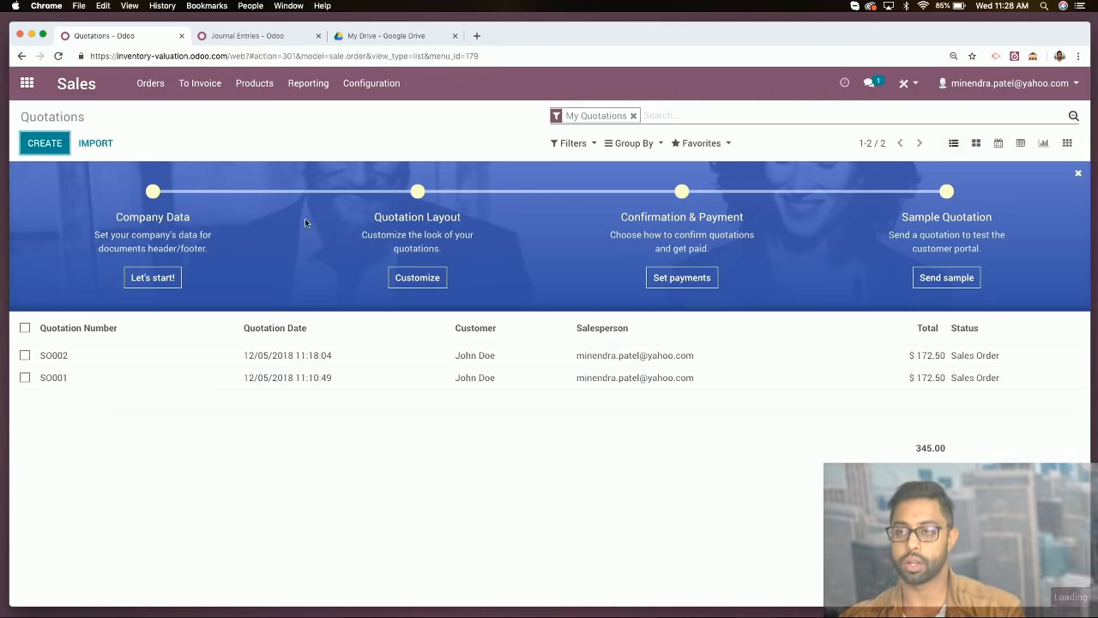
# Create a new sales quotation and choose the existing customer for it
pyautogui.hotkey('alt', 'c')
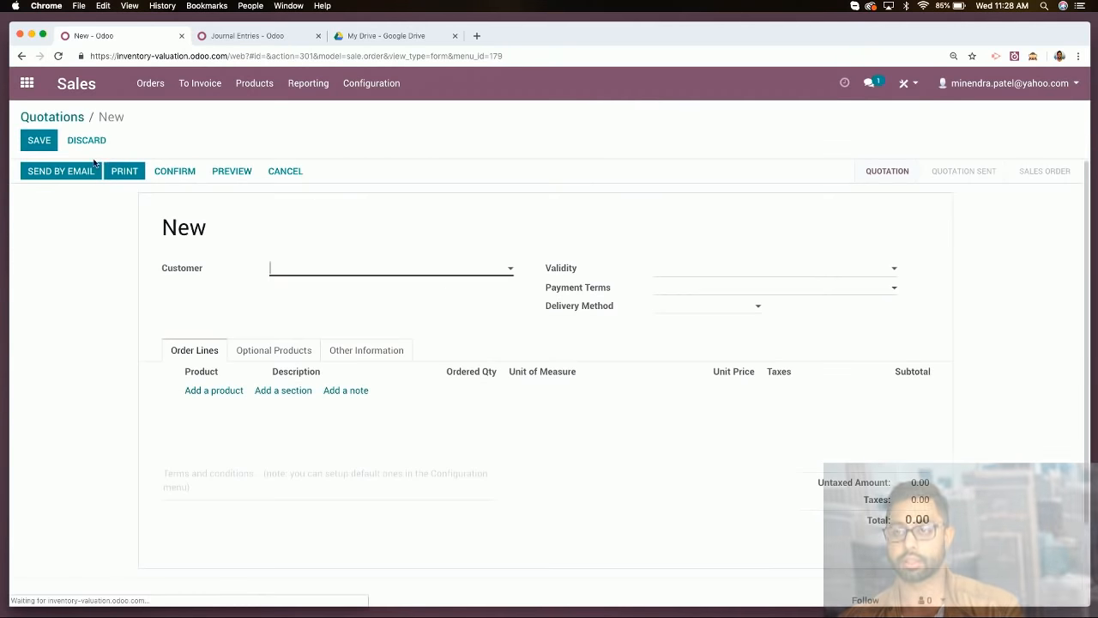
pyautogui.click(298, 272)
pyautogui.click(295, 288)
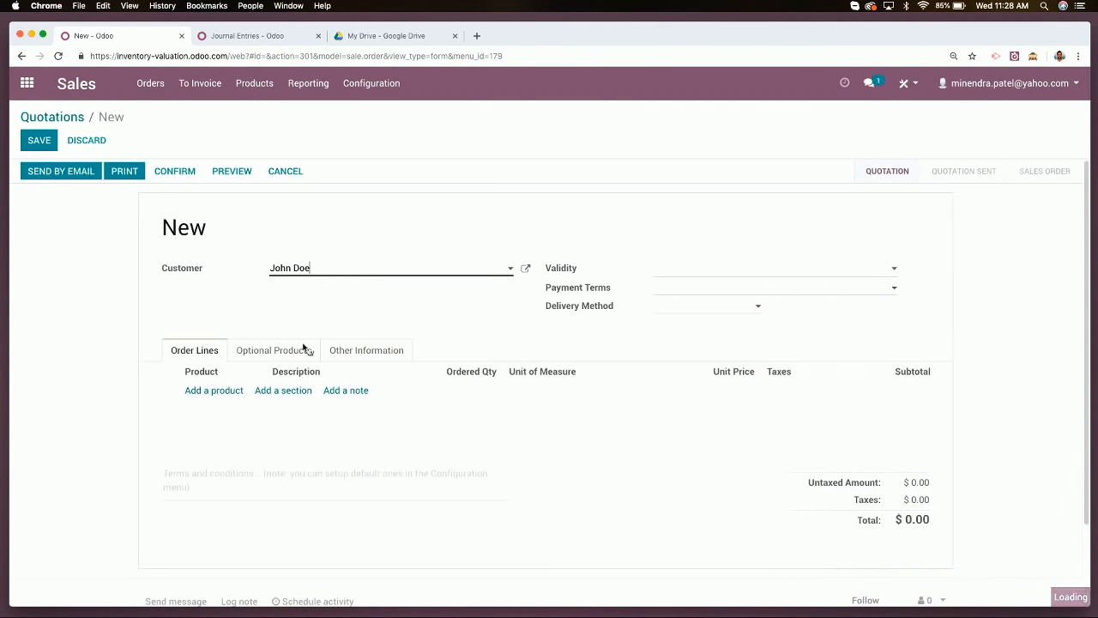
# Add a Telecaster (Real Price Costing) line to the quotation with an ordered quantity of 10
pyautogui.click(222, 391)
pyautogui.click(225, 392)
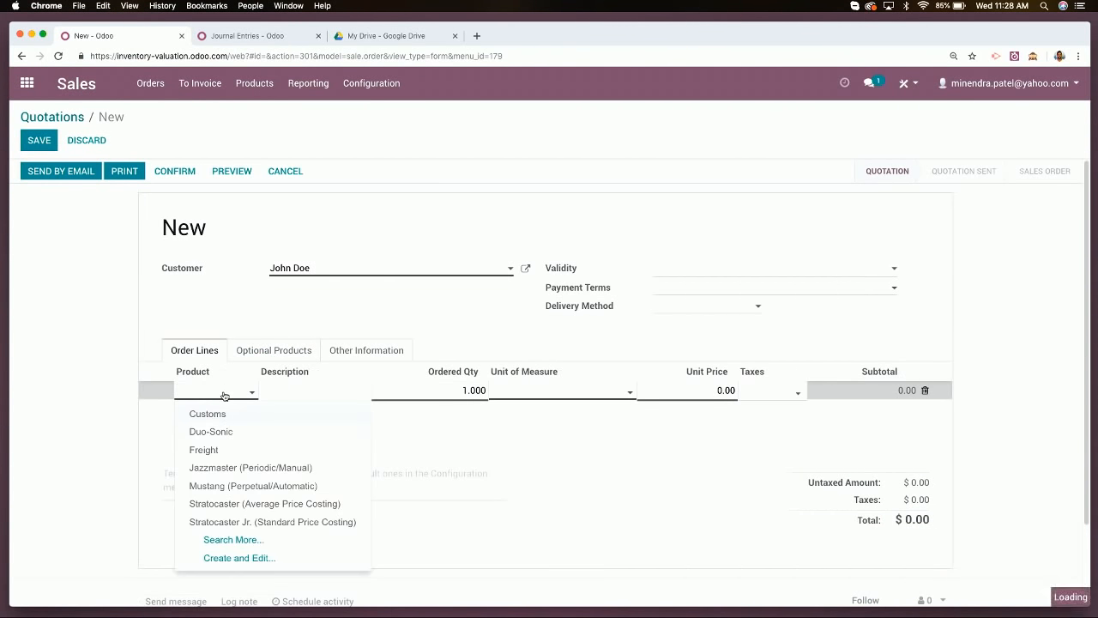
pyautogui.write('tele')
pyautogui.click(238, 413)
pyautogui.doubleClick(469, 391)
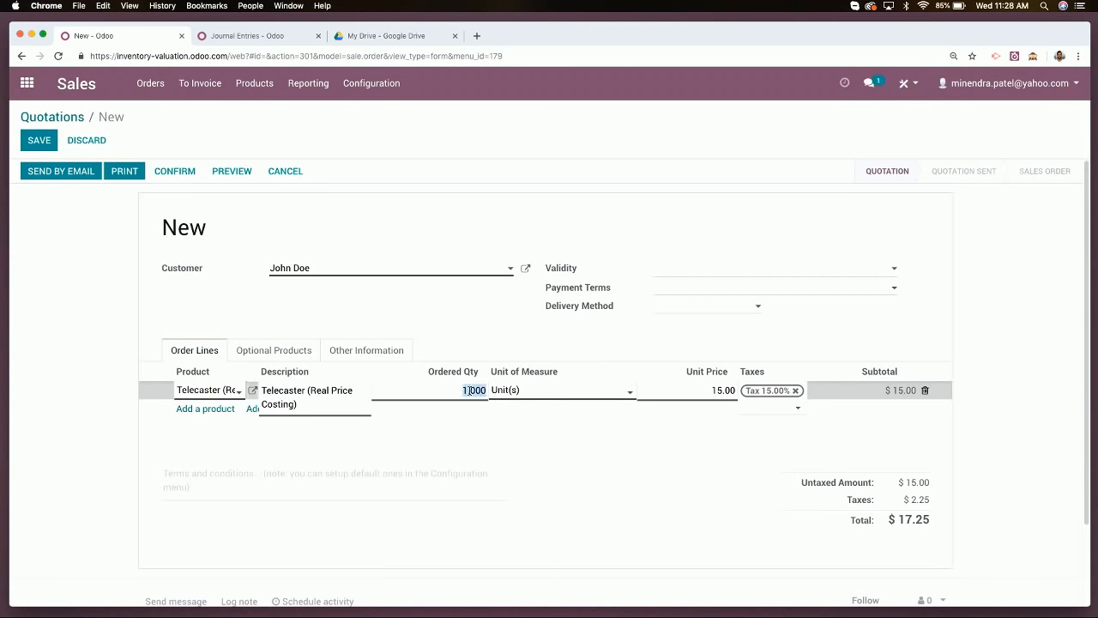
pyautogui.write('10')
pyautogui.press('Tab')
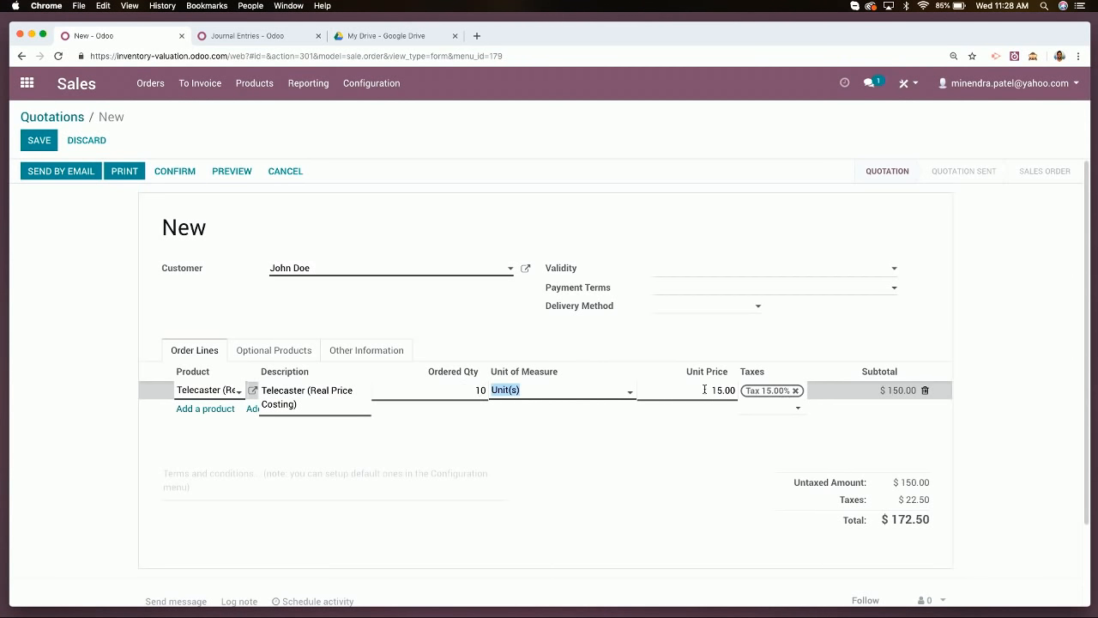
pyautogui.click(702, 390)
pyautogui.doubleClick(708, 390)
# Confirm the sales order for 10 Telecasters and validate its delivery
pyautogui.click(174, 170)
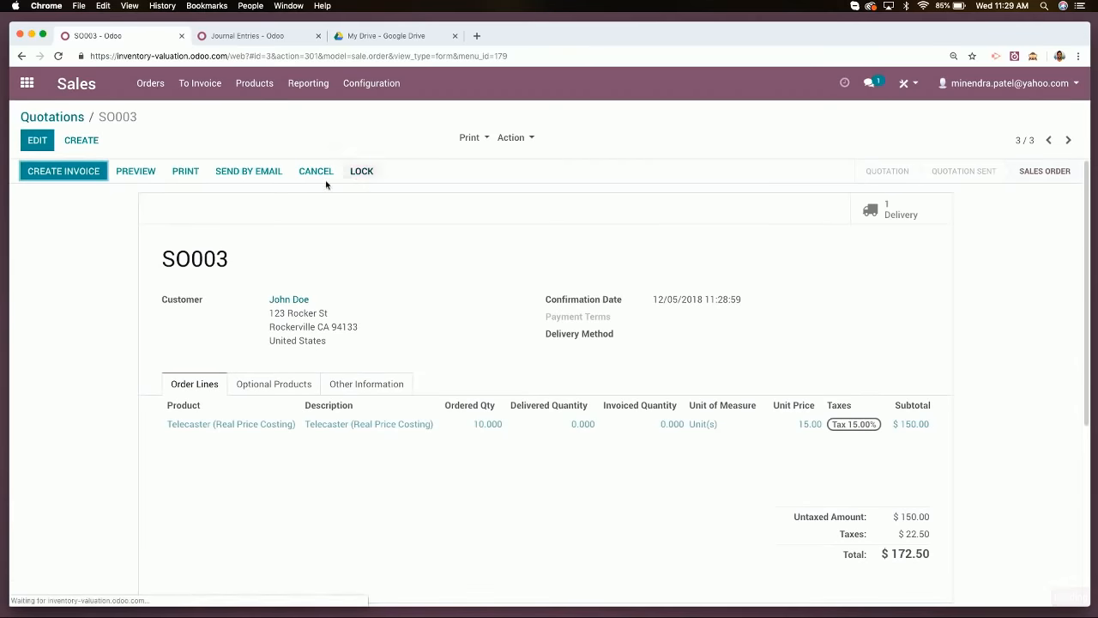
pyautogui.click(893, 206)
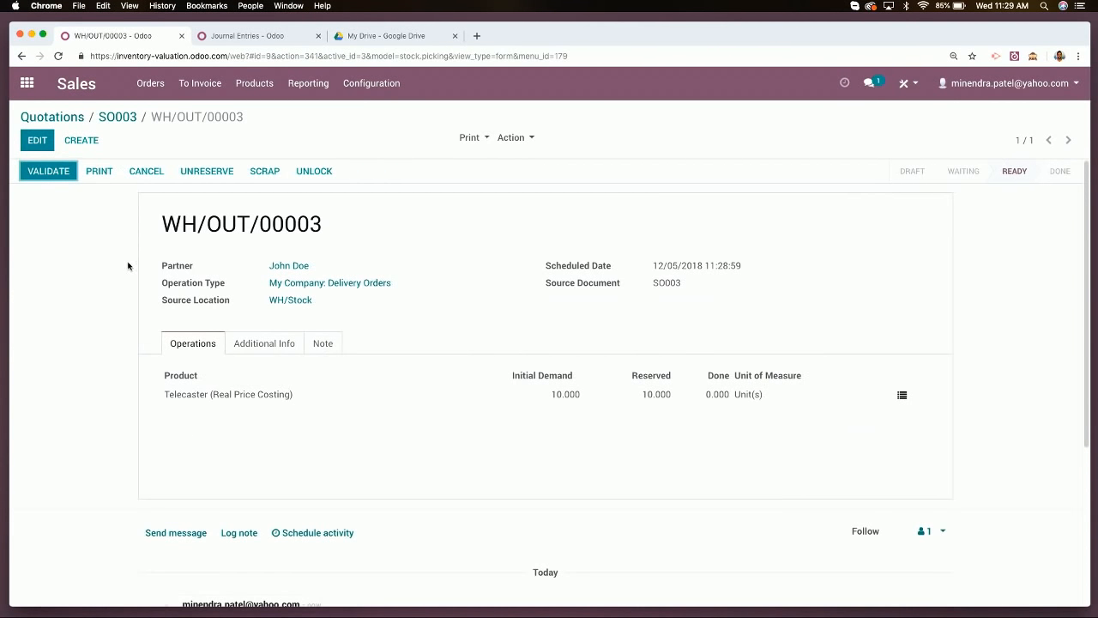
pyautogui.click(52, 172)
# Retrieve the inventory valuation report following the Telecaster delivery and examine the stock moves behind the Telecaster's value
pyautogui.click(27, 83)
pyautogui.click(700, 230)
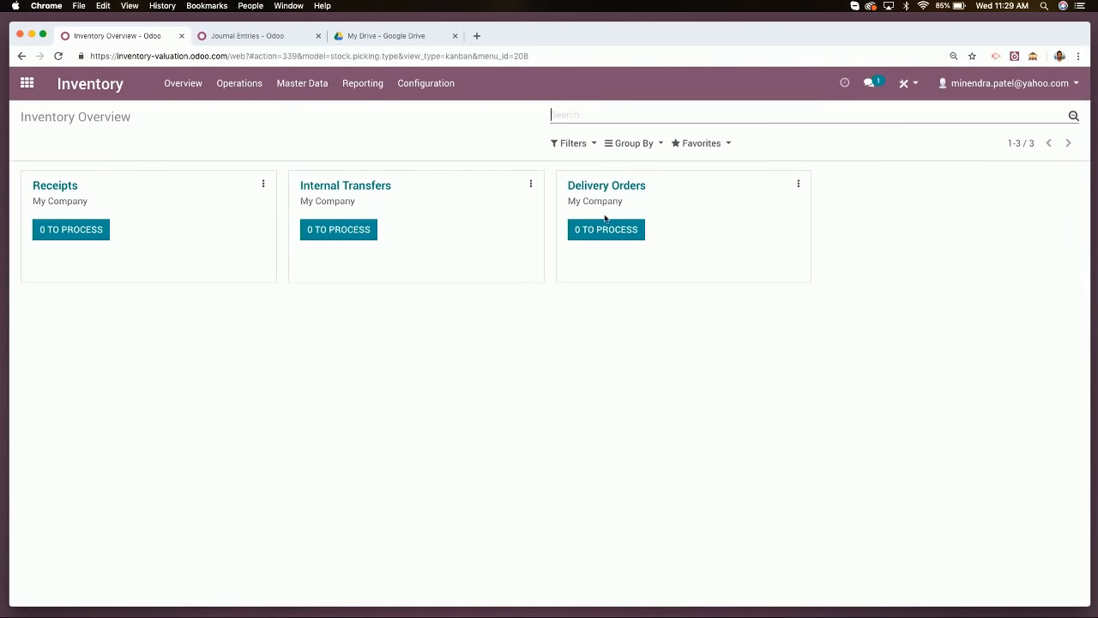
pyautogui.click(302, 84)
pyautogui.click(362, 83)
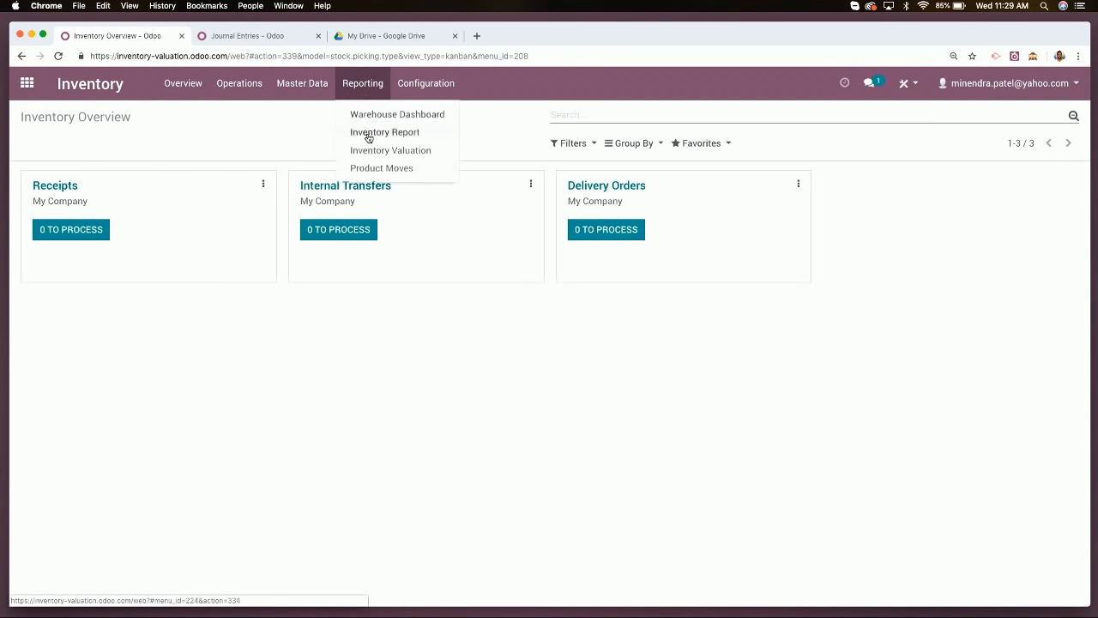
pyautogui.click(370, 152)
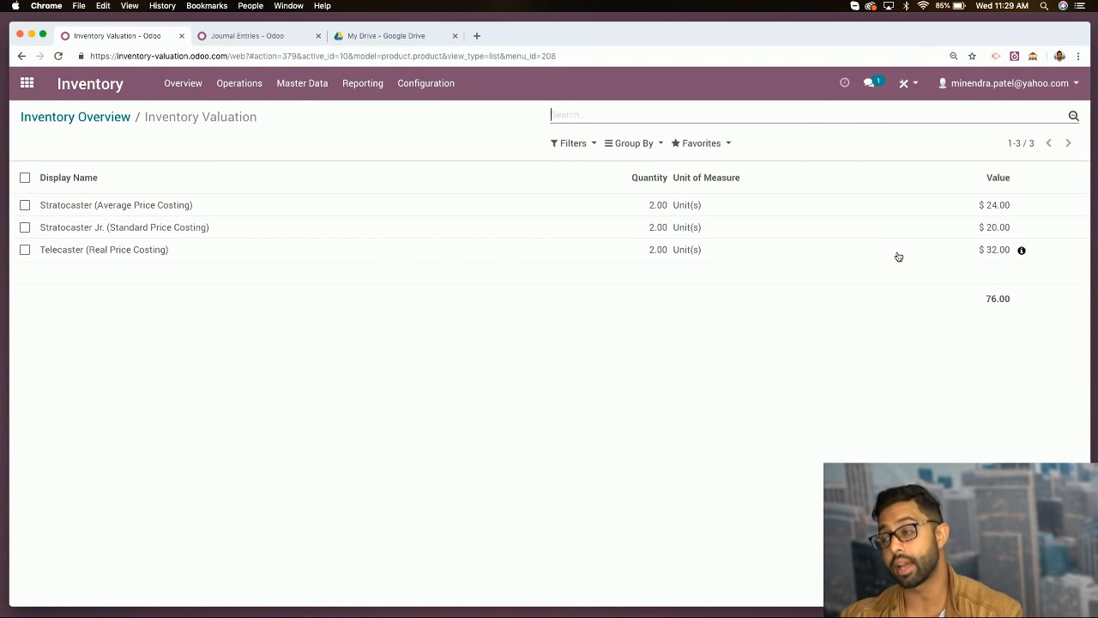
pyautogui.click(1021, 250)
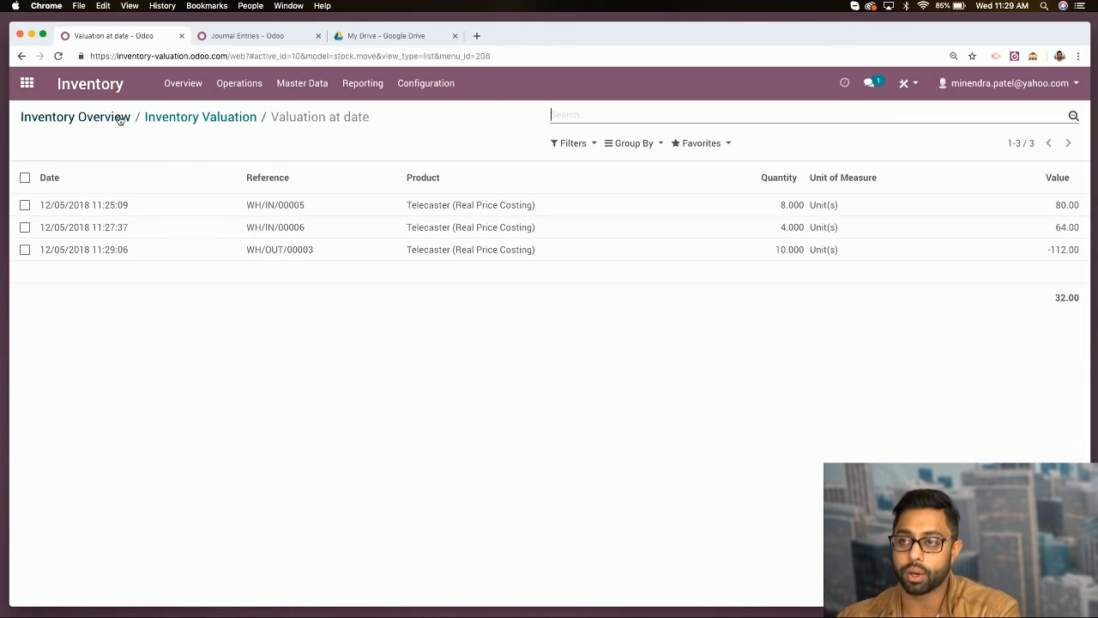
# Create a new request for quotation in Purchase with Fender as the vendor
pyautogui.click(26, 83)
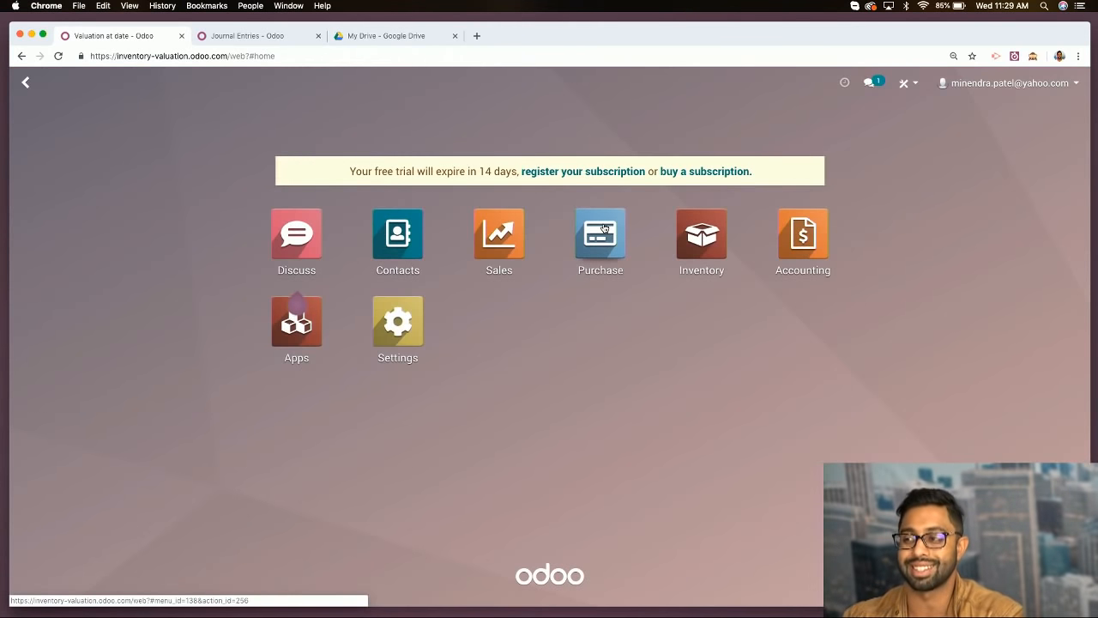
pyautogui.click(636, 263)
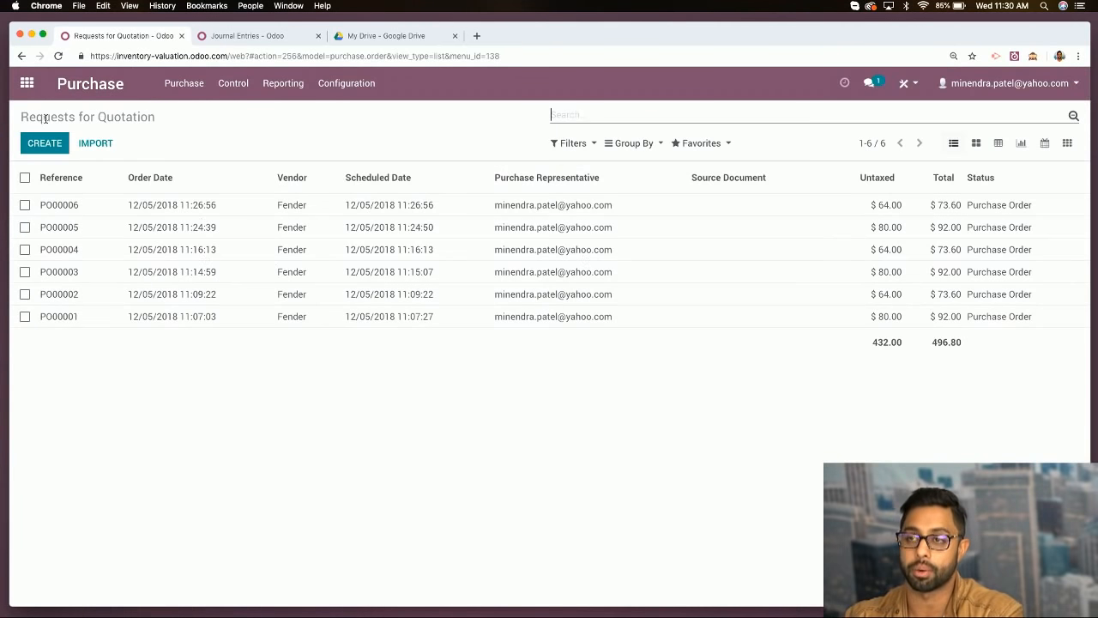
pyautogui.click(50, 145)
pyautogui.click(386, 281)
pyautogui.click(292, 299)
# Add a line for 2 Telecaster (Real Price Costing) units at a unit price of 6.00, and save the request for quotation
pyautogui.click(196, 386)
pyautogui.click(215, 433)
pyautogui.write('2')
pyautogui.press('Tab')
pyautogui.press('Tab')
pyautogui.write('6')
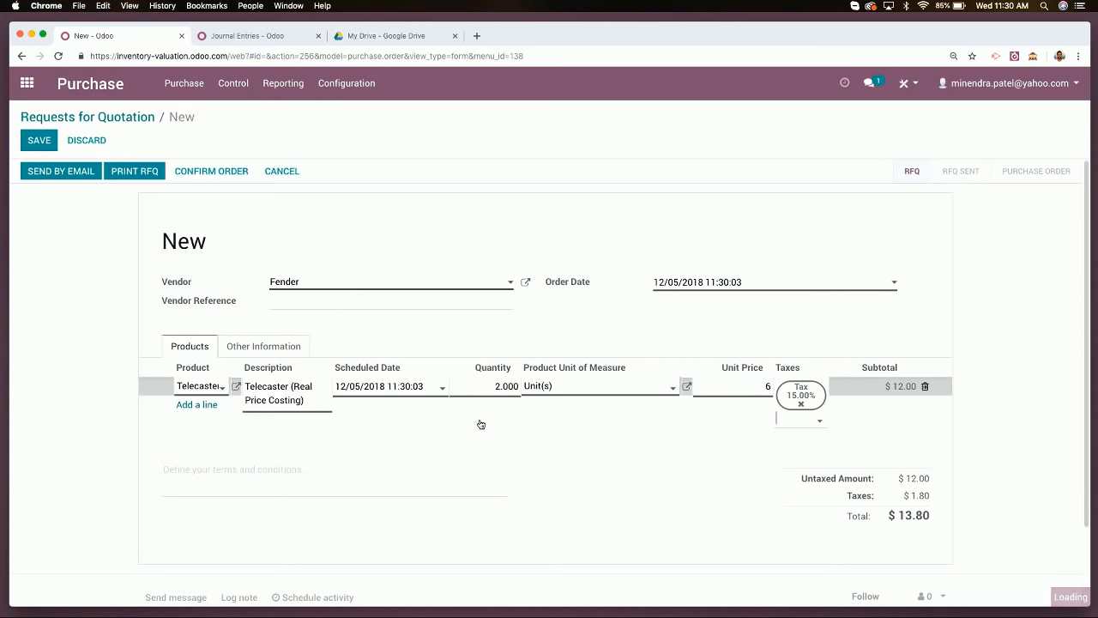
pyautogui.click(645, 499)
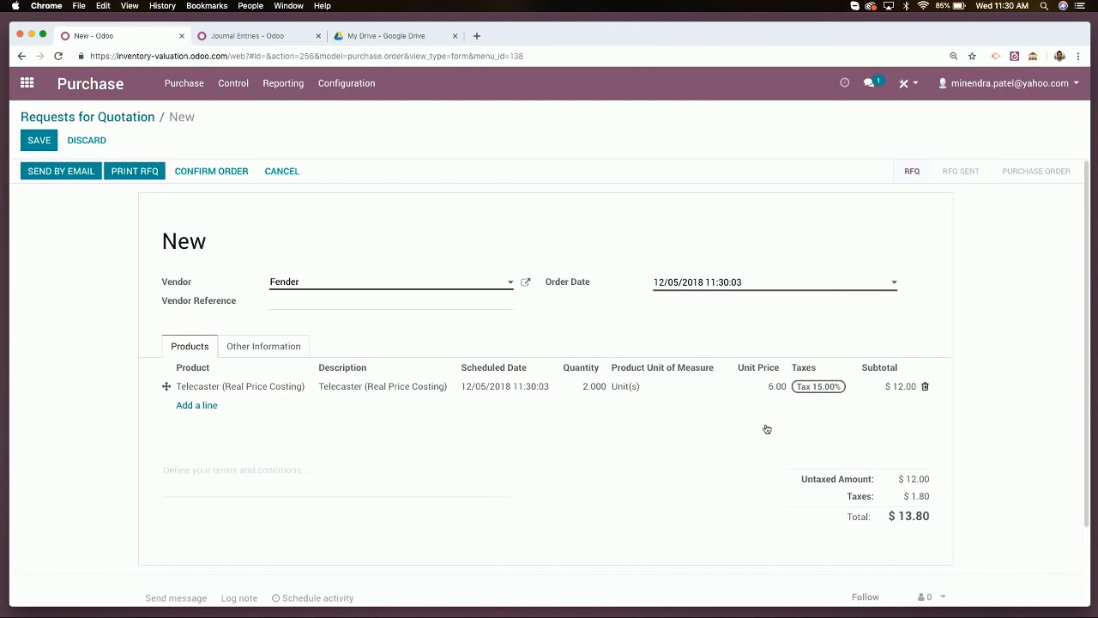
pyautogui.click(39, 141)
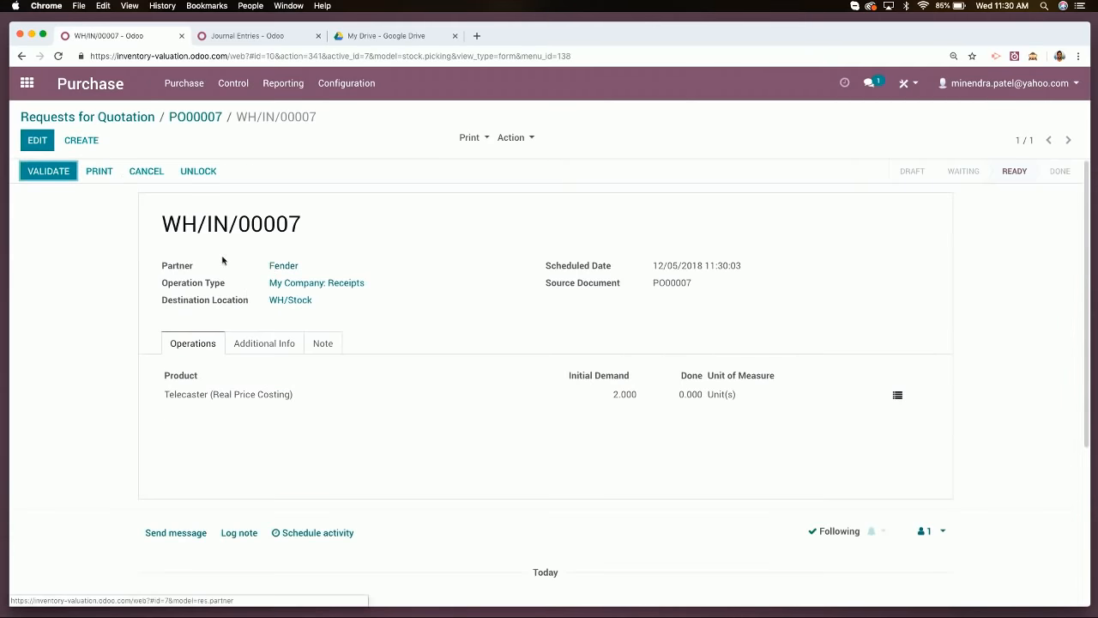
# Retrieve the current inventory valuation and check the Telecaster's stock moves for the 2-unit purchase
pyautogui.click(26, 84)
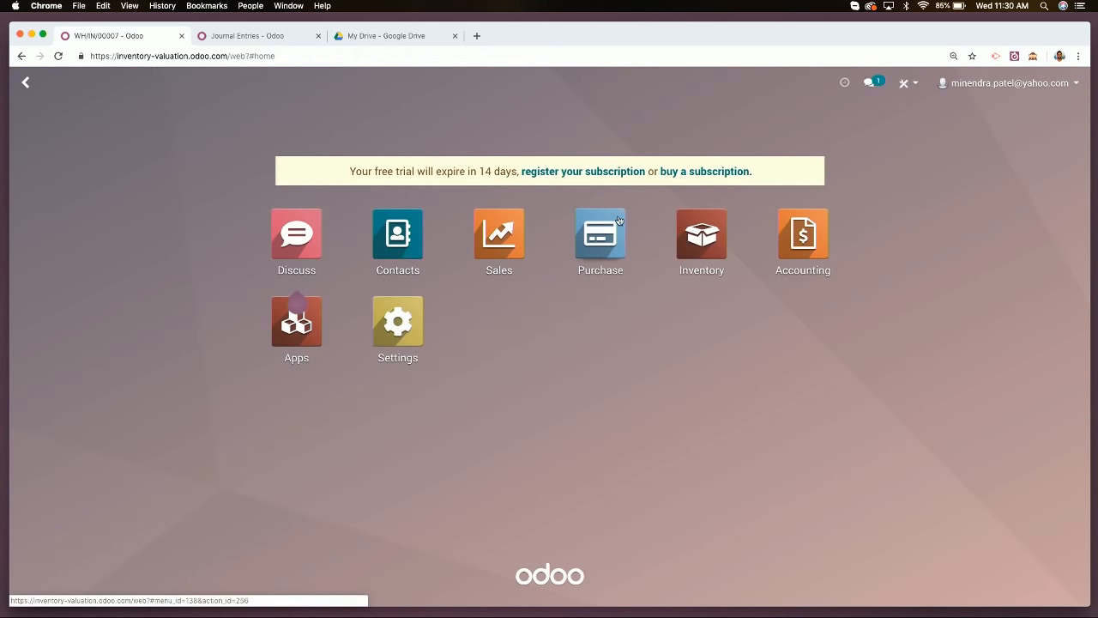
pyautogui.click(700, 233)
pyautogui.click(302, 83)
pyautogui.moveTo(363, 83)
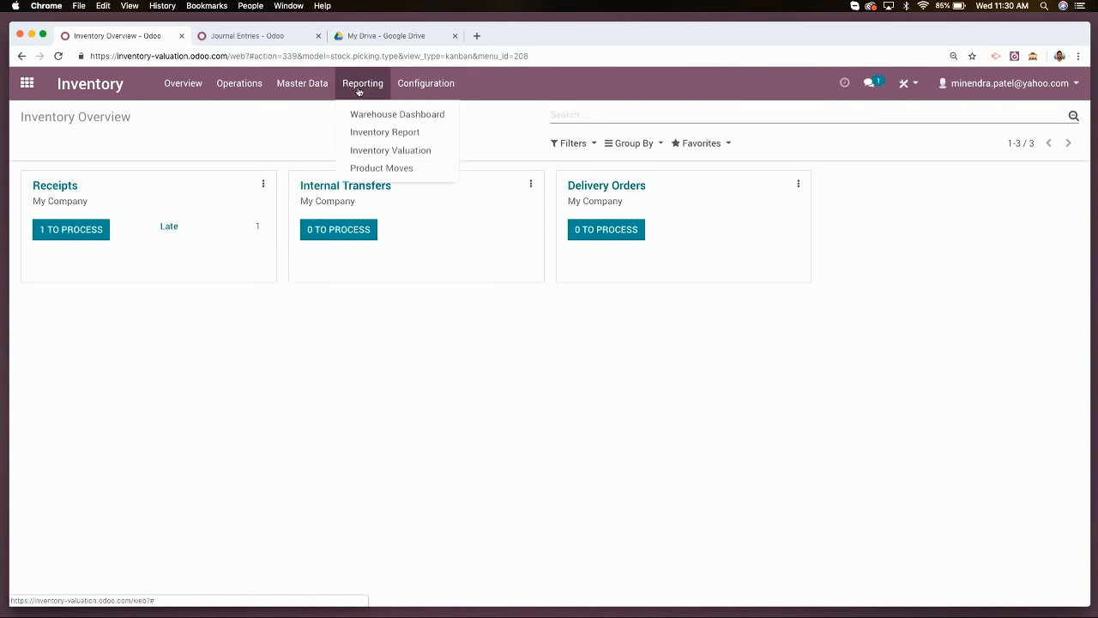
pyautogui.click(358, 151)
pyautogui.click(1020, 249)
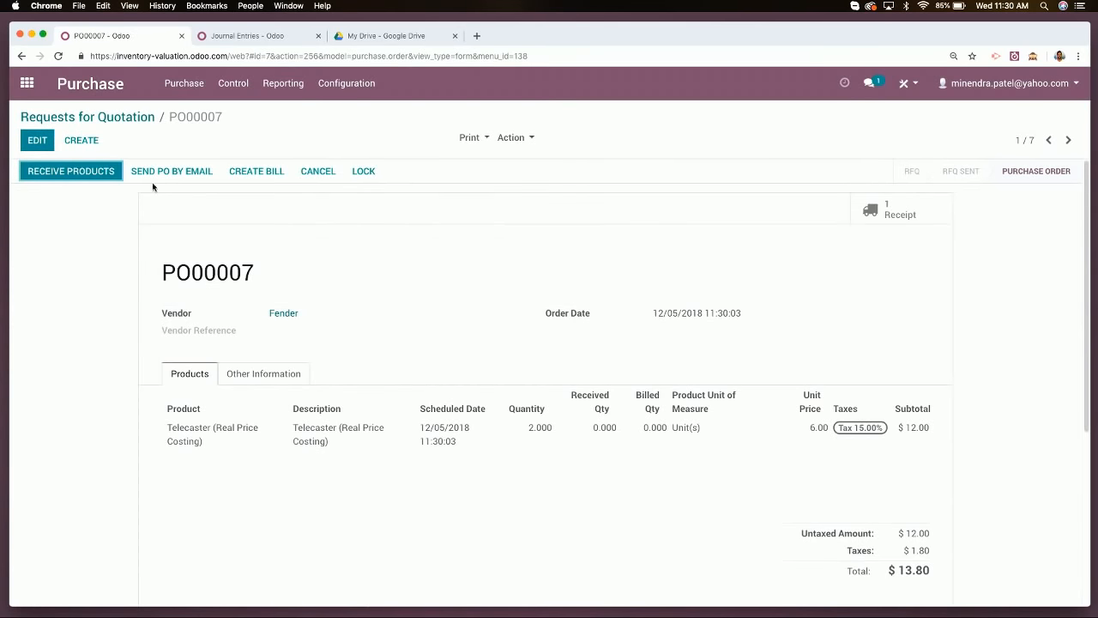
# Open the pending product receipt of the purchase order for 2 Telecasters
pyautogui.click(84, 172)
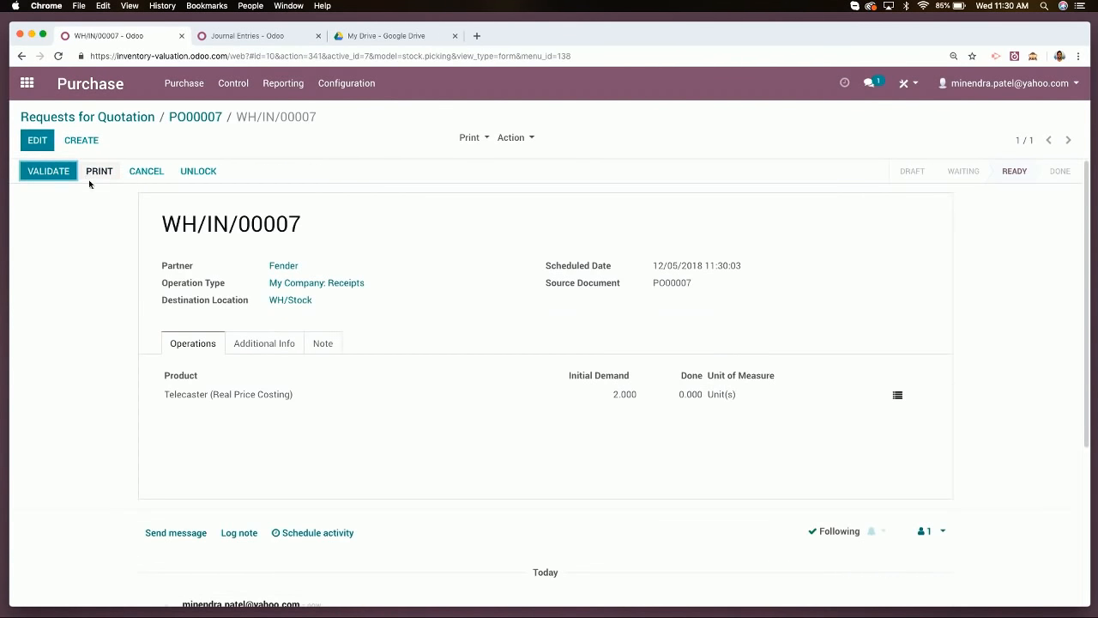
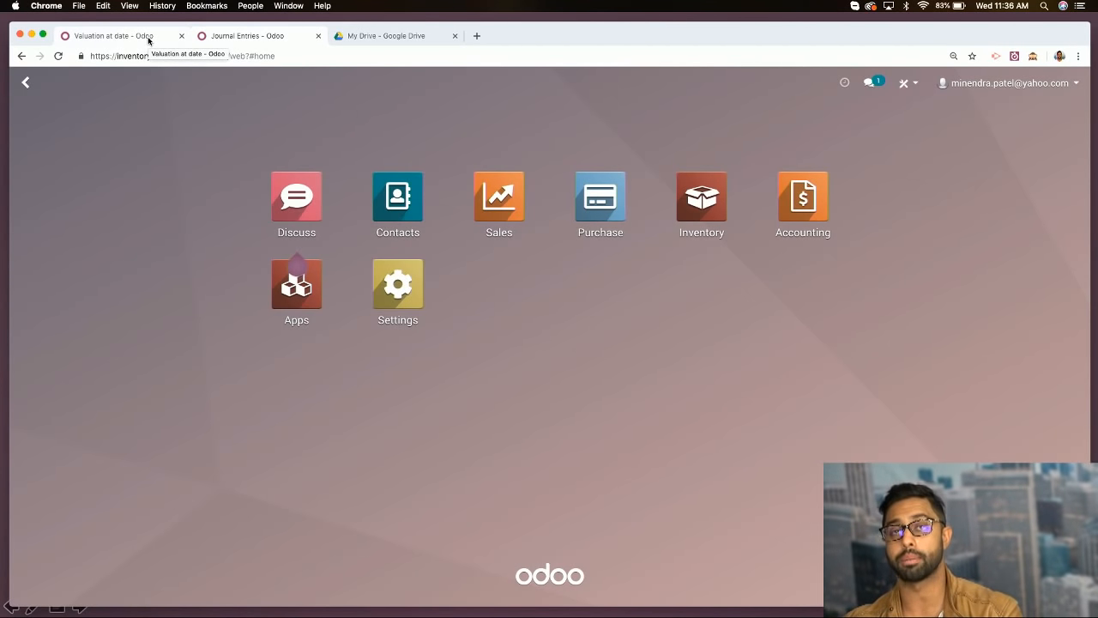
# Open the Accounting overview for reference, and start another request for quotation in Purchase with Fender as the vendor
pyautogui.click(817, 204)
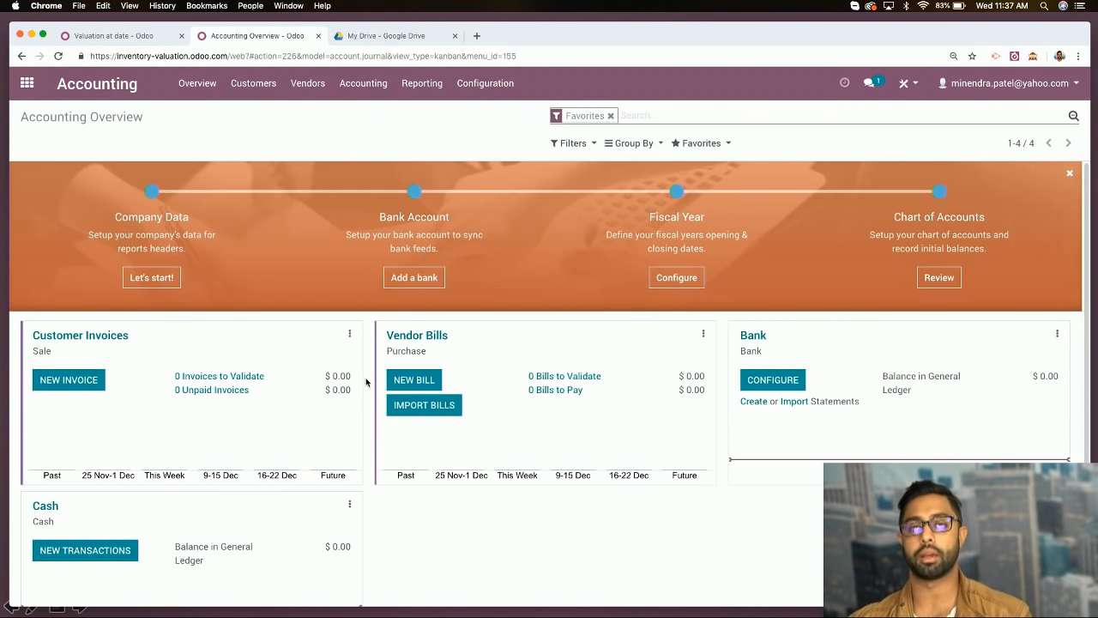
pyautogui.click(114, 37)
pyautogui.click(27, 84)
pyautogui.click(489, 189)
pyautogui.click(40, 142)
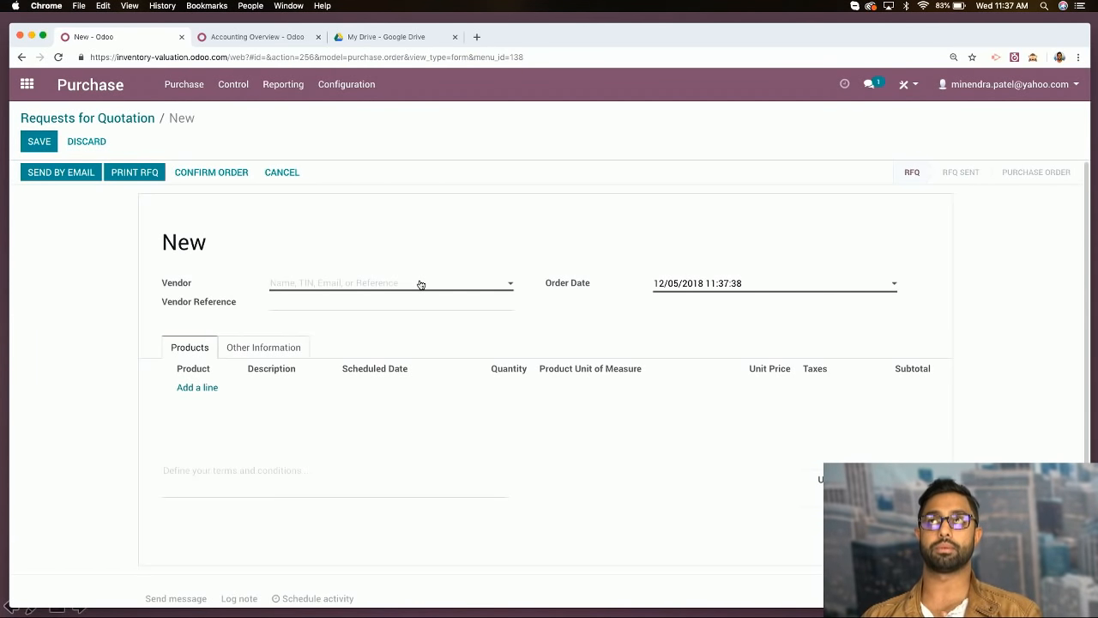
pyautogui.click(420, 285)
pyautogui.click(343, 325)
# Add a Jazzmaster (Periodic/Manual) line to the request for quotation with a quantity of 15
pyautogui.click(206, 389)
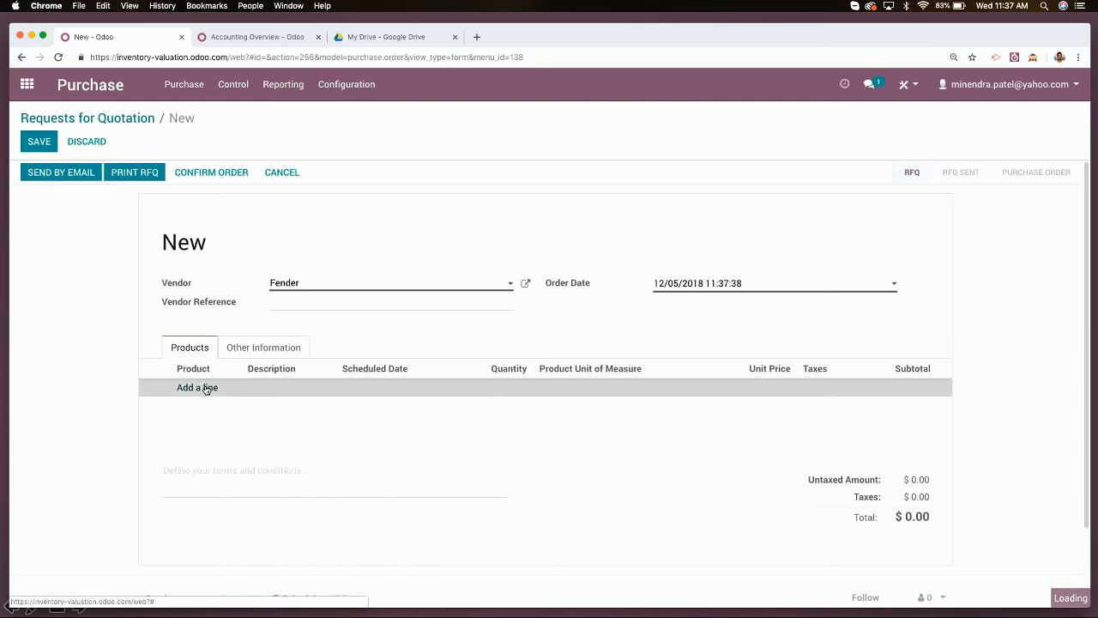
pyautogui.click(222, 389)
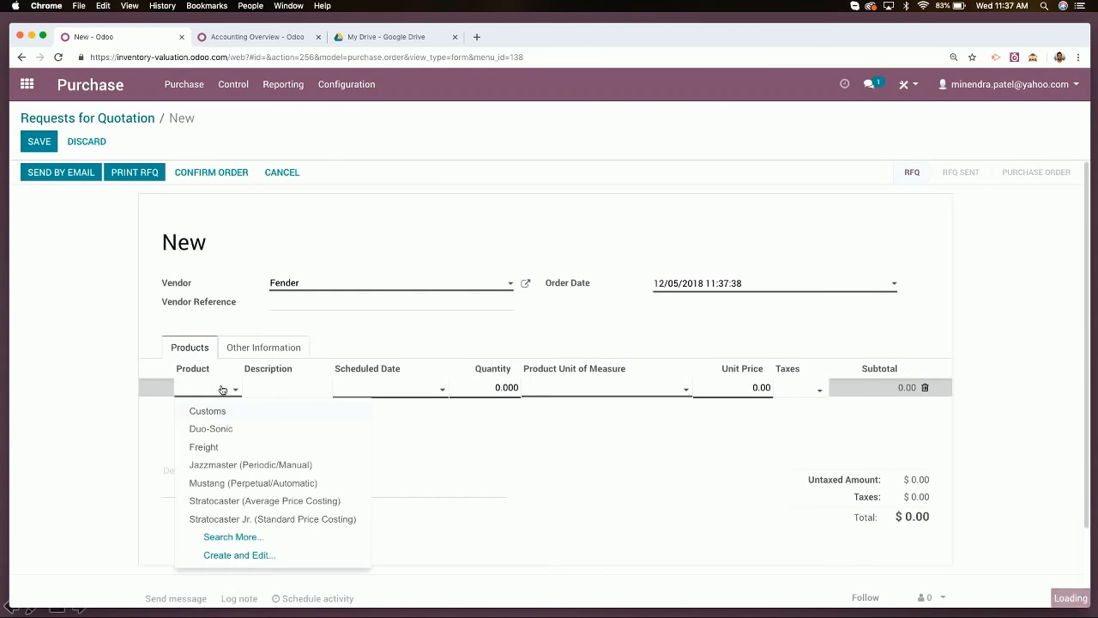
pyautogui.click(283, 466)
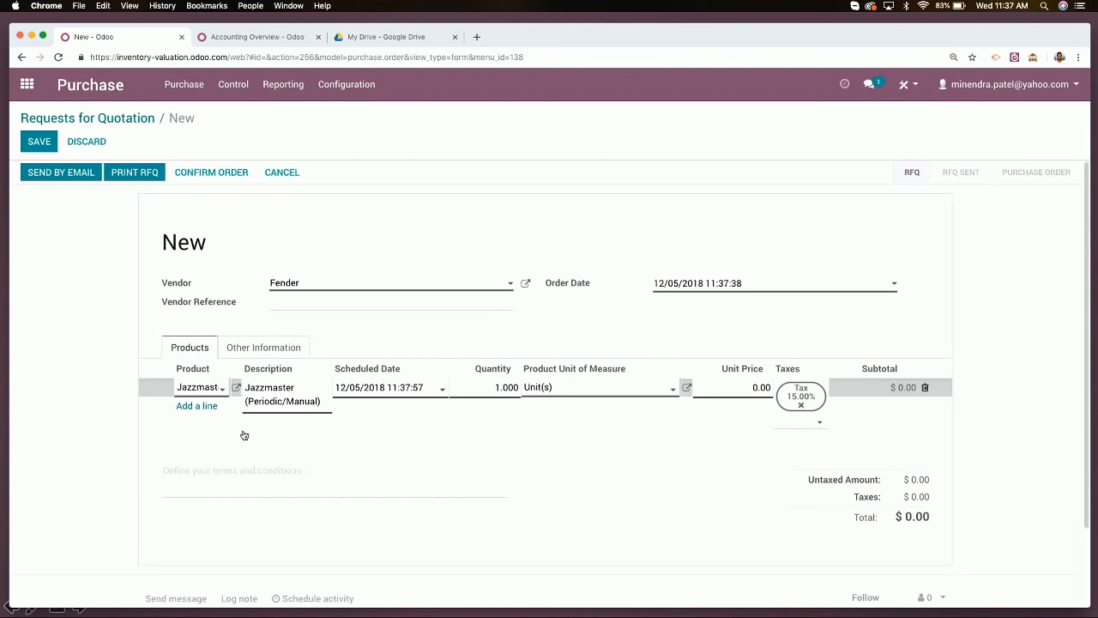
pyautogui.doubleClick(506, 388)
pyautogui.write('15')
# Confirm the purchase order for 15 Jazzmasters and receive the full quantity with an immediate transfer
pyautogui.click(211, 173)
pyautogui.click(66, 173)
pyautogui.click(49, 174)
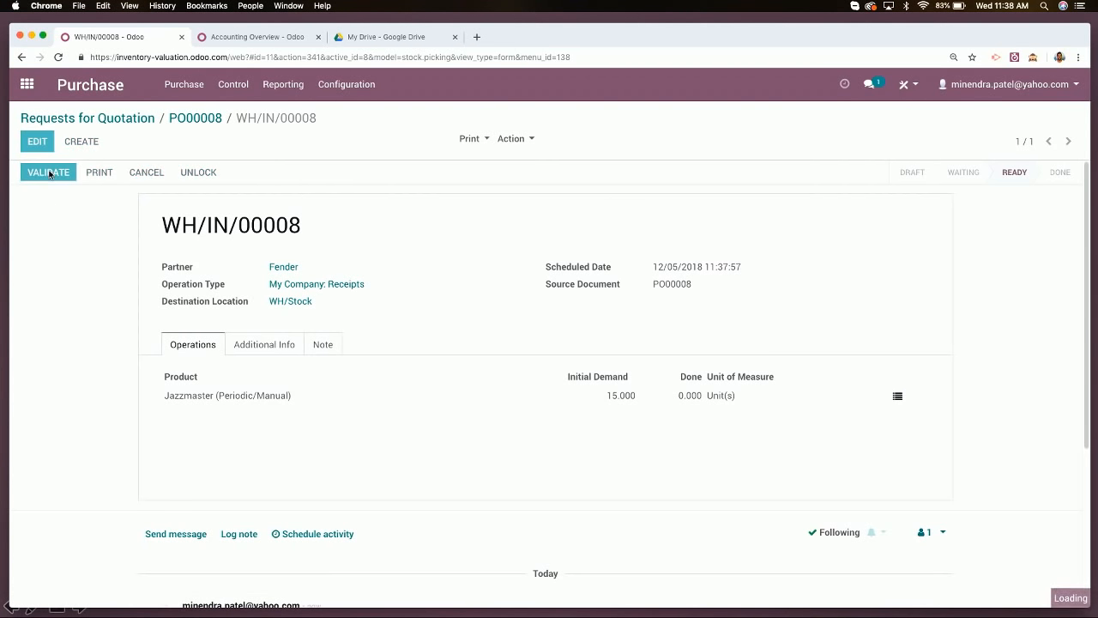
pyautogui.click(242, 215)
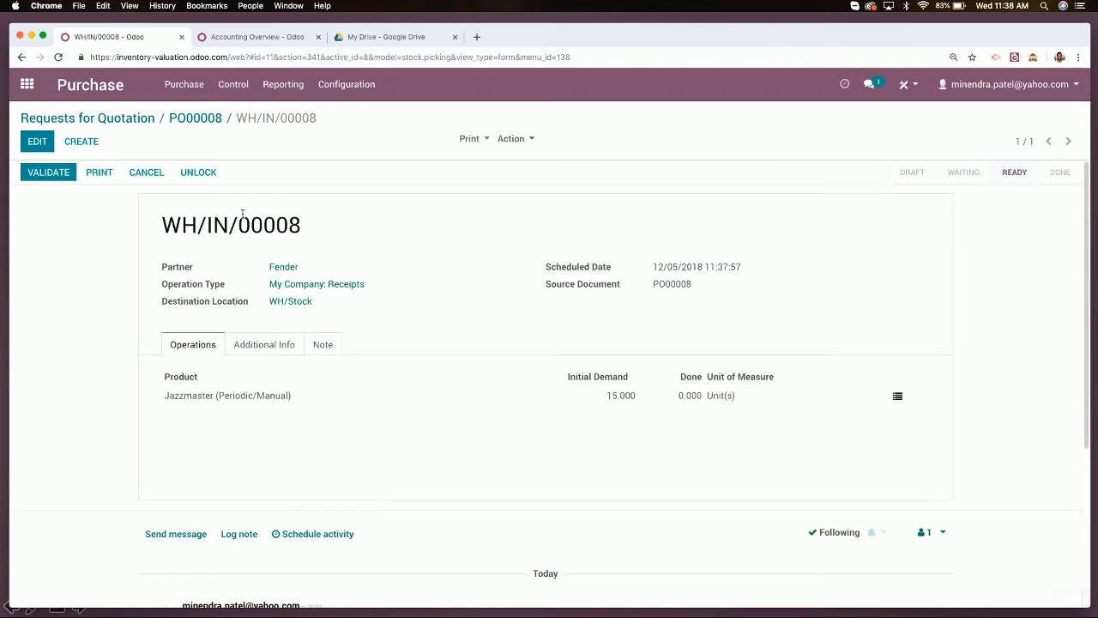
# Create the vendor bill for the received Jazzmaster order, validate it and register its full payment
pyautogui.click(195, 118)
pyautogui.click(63, 173)
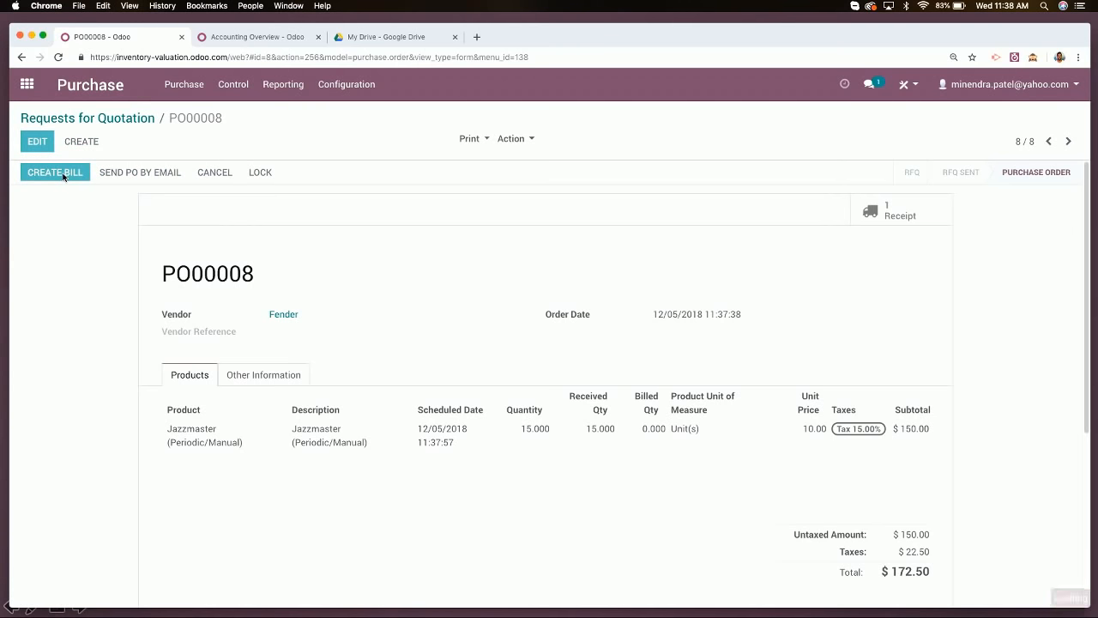
pyautogui.scroll(-2, 421, 296)
pyautogui.scroll(2, 515, 296)
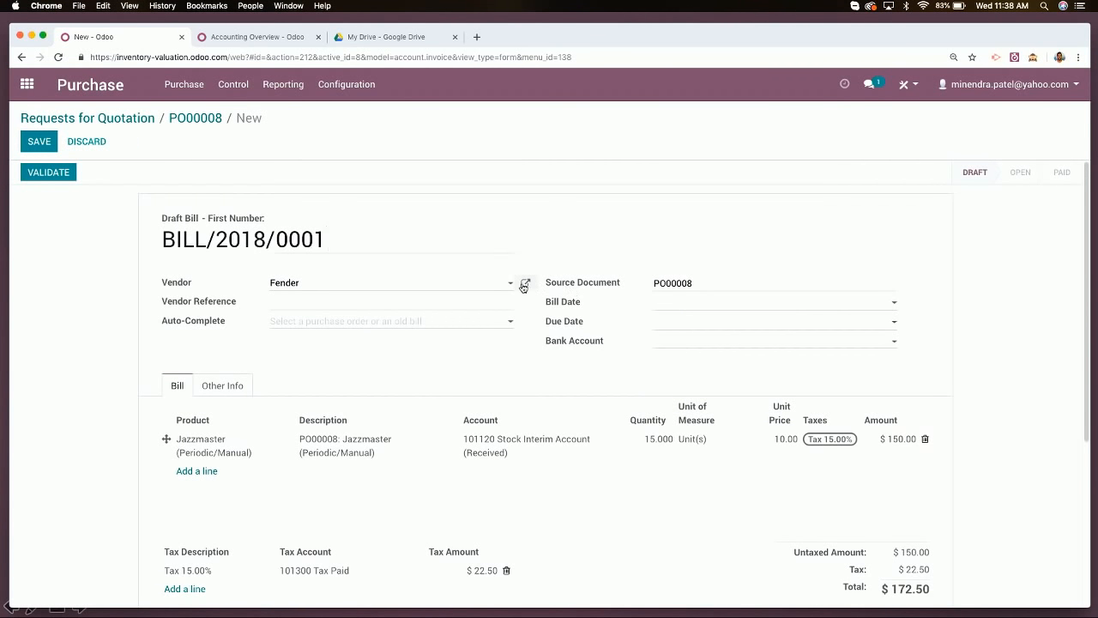
pyautogui.scroll(-1, 526, 286)
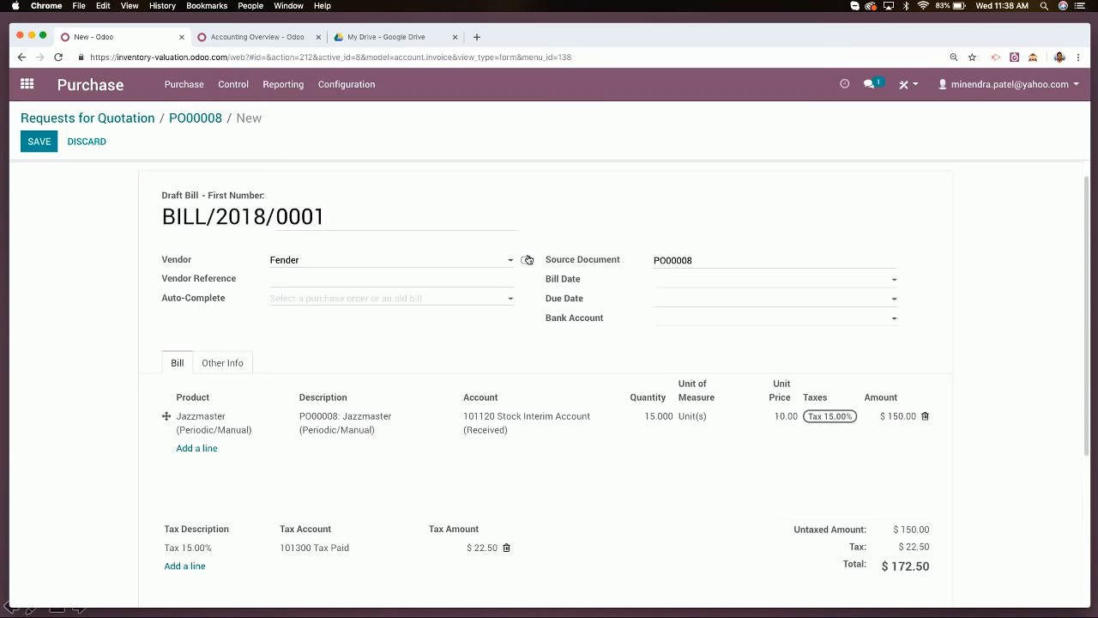
pyautogui.scroll(-2, 530, 262)
pyautogui.scroll(1, 529, 260)
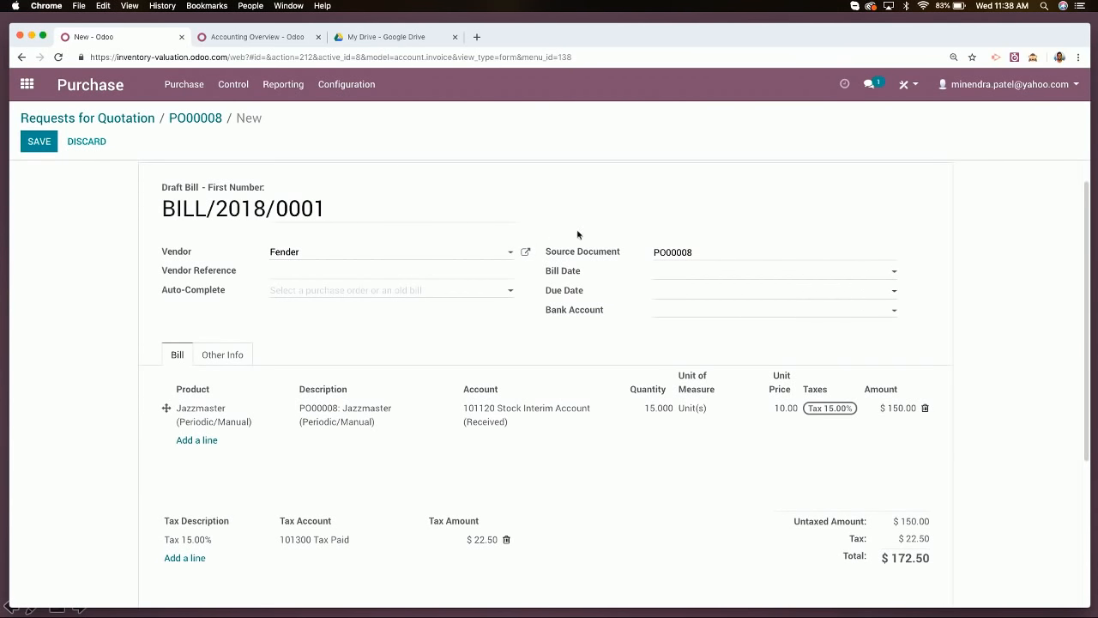
pyautogui.click(671, 315)
pyautogui.click(622, 329)
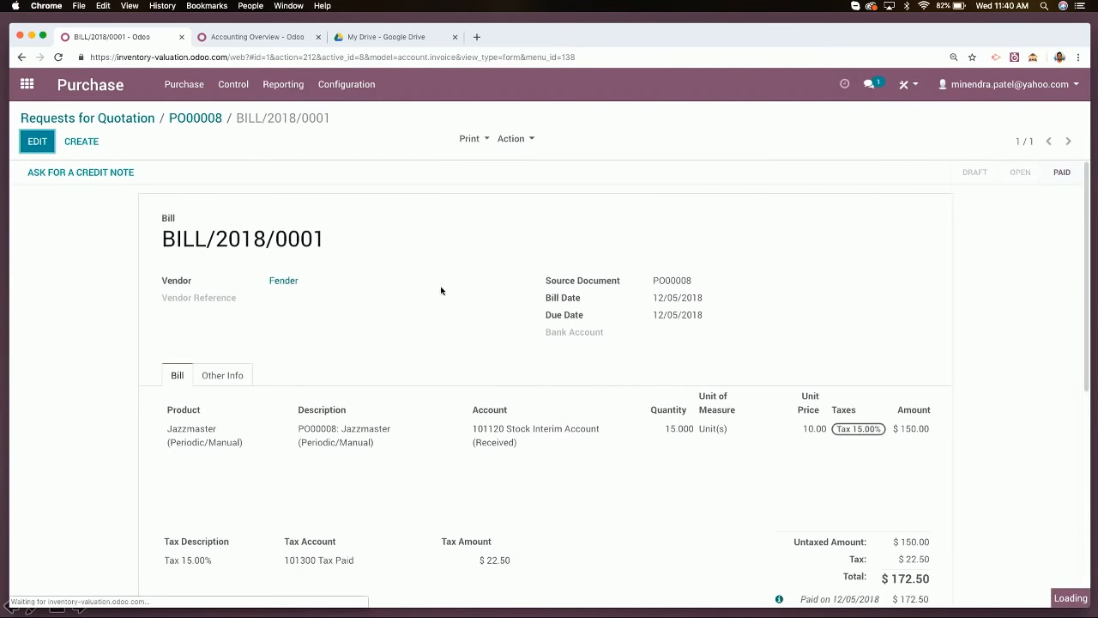
# Refresh the Accounting overview and open the paid Jazzmaster bill from the vendor bills
pyautogui.moveTo(163, 239); pyautogui.dragTo(327, 241)
pyautogui.click(326, 240)
pyautogui.click(256, 37)
pyautogui.click(58, 57)
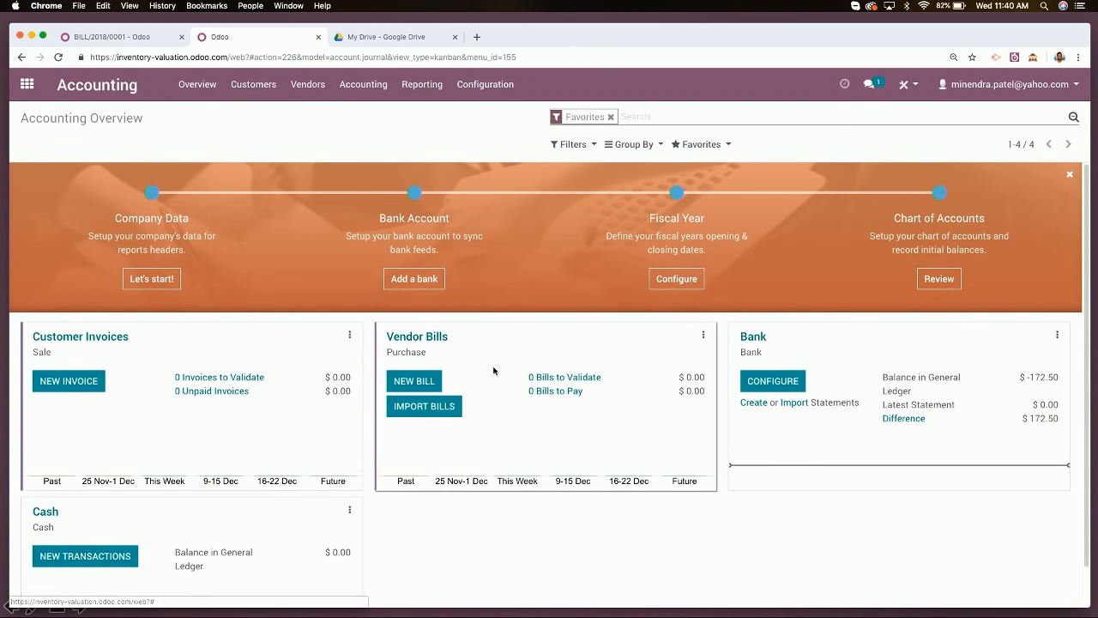
pyautogui.click(463, 197)
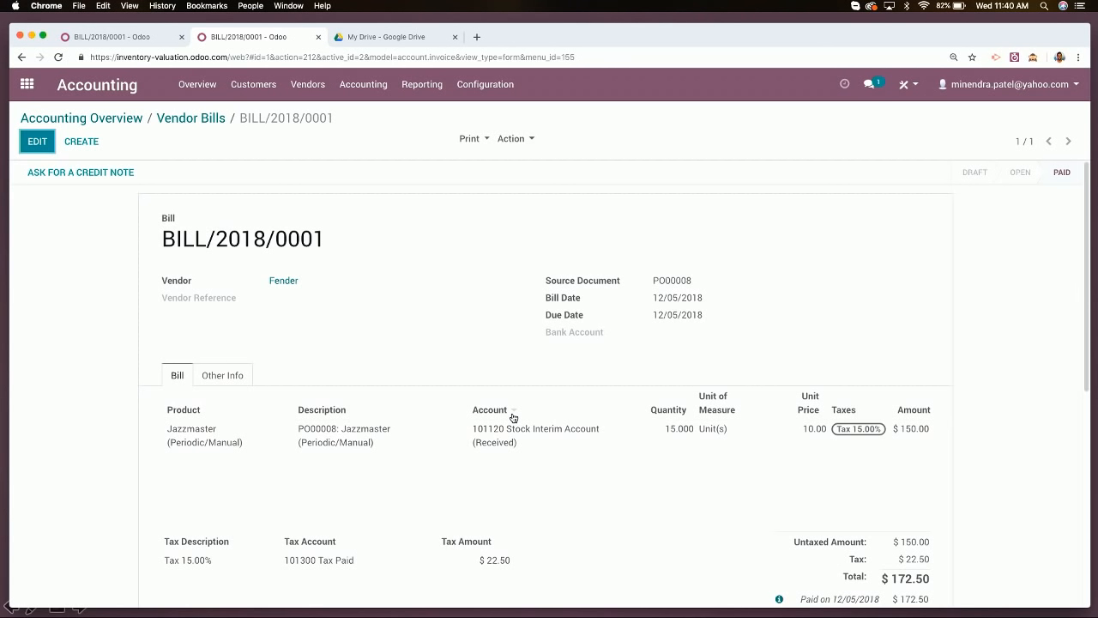
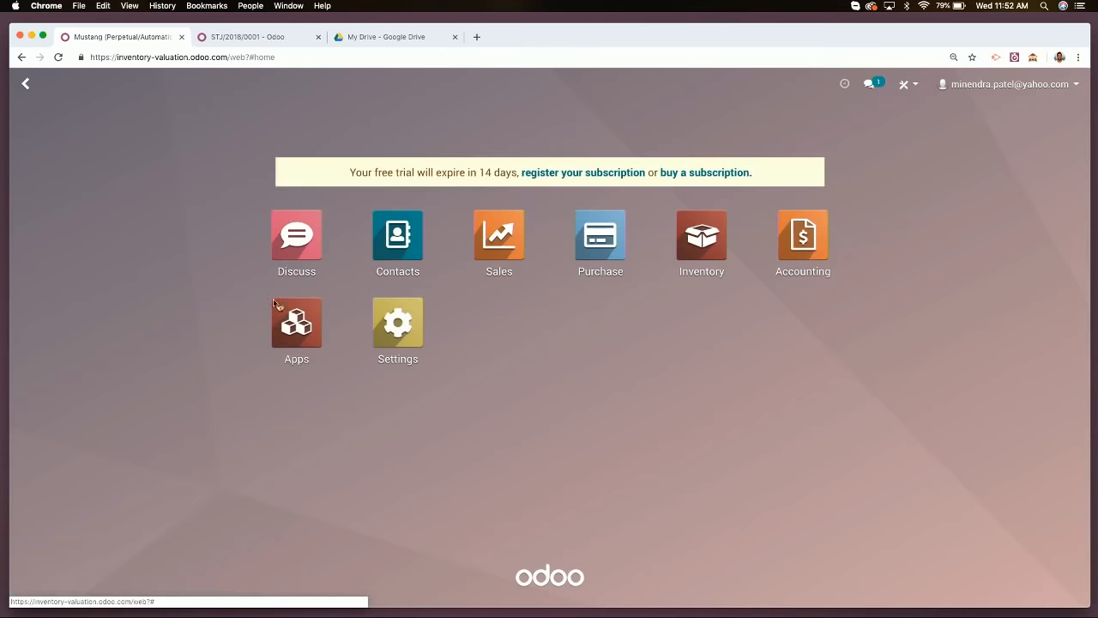
# Start a new request for quotation in Purchase with Fender as the vendor
pyautogui.click(601, 239)
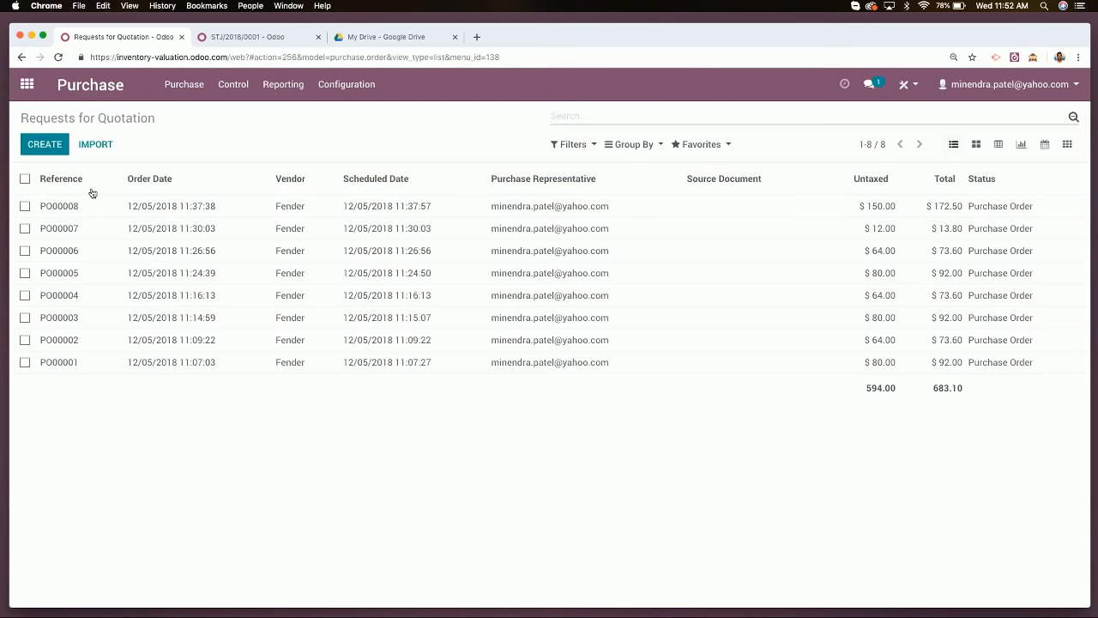
pyautogui.click(45, 144)
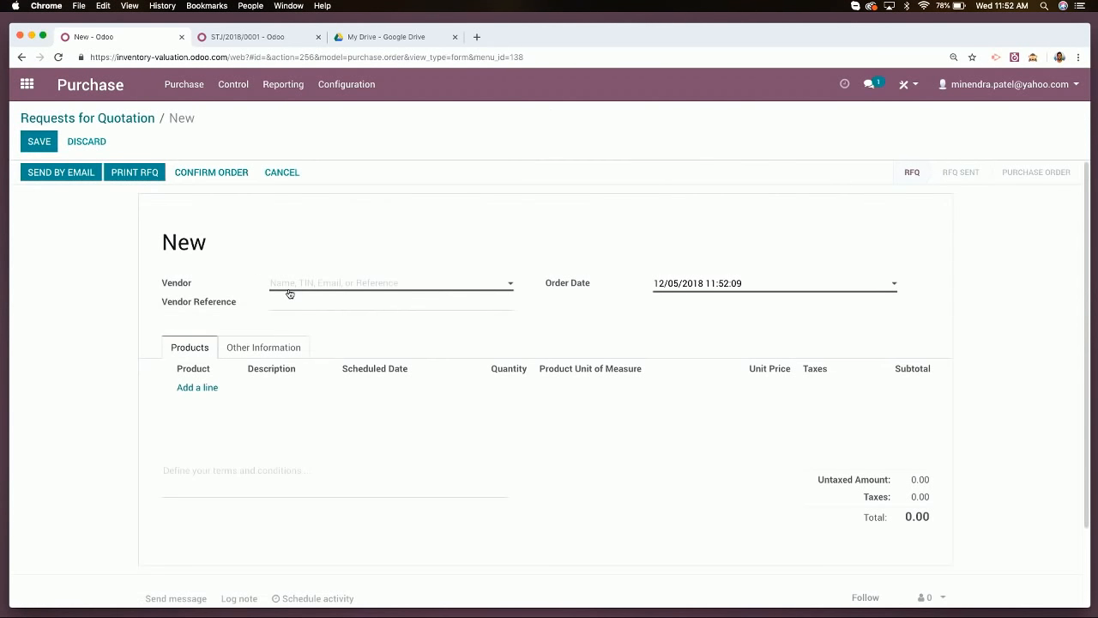
pyautogui.write('fender')
# Add a Mustang (Perpetual/Automatic) line with a quantity of 10 and a unit price of 10.00
pyautogui.click(197, 388)
pyautogui.write('mustang')
pyautogui.press('Tab')
pyautogui.press('Tab')
pyautogui.press('Tab')
pyautogui.press('Tab')
pyautogui.write('10')
pyautogui.press('Tab')
pyautogui.press('Tab')
pyautogui.write('10')
pyautogui.click(1032, 426)
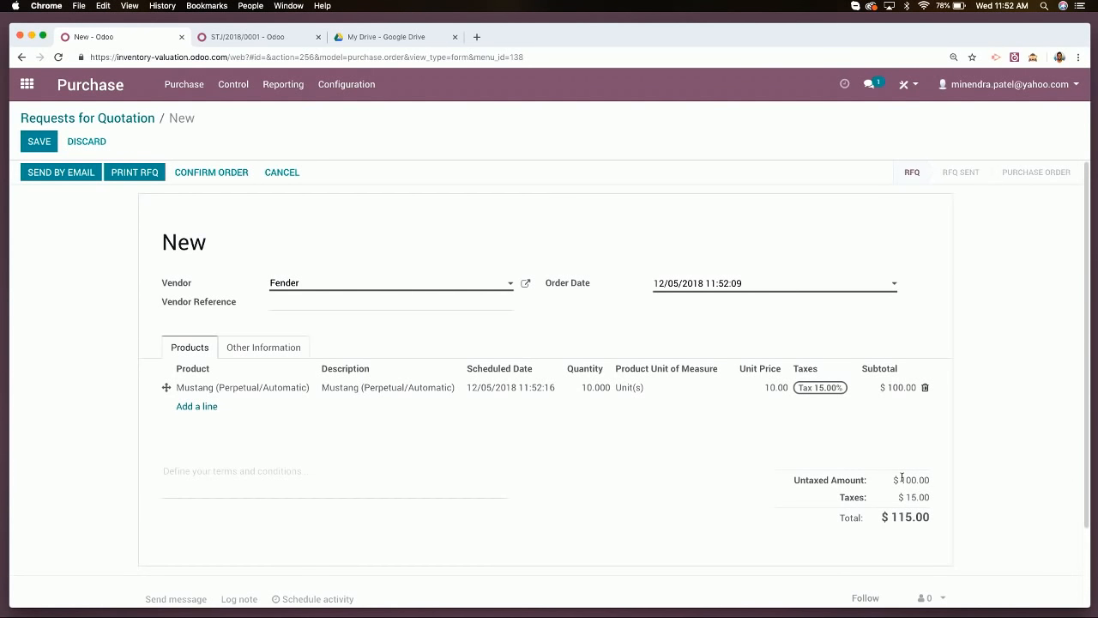
# Save and confirm the Mustang purchase order, and receive all 10 units with an immediate transfer
pyautogui.click(42, 148)
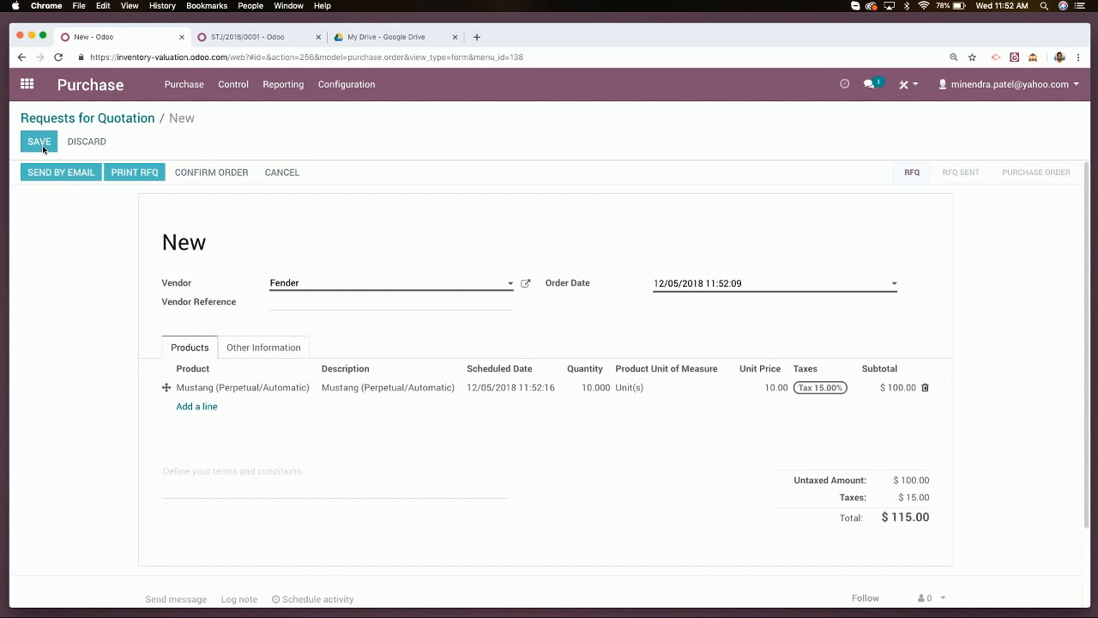
pyautogui.click(195, 174)
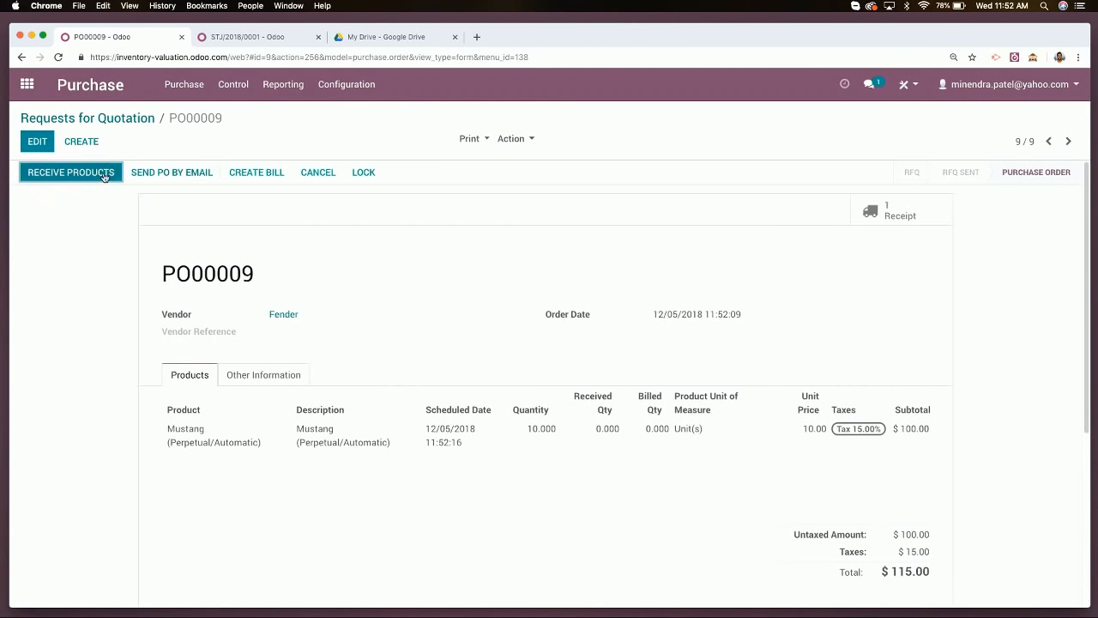
pyautogui.click(103, 176)
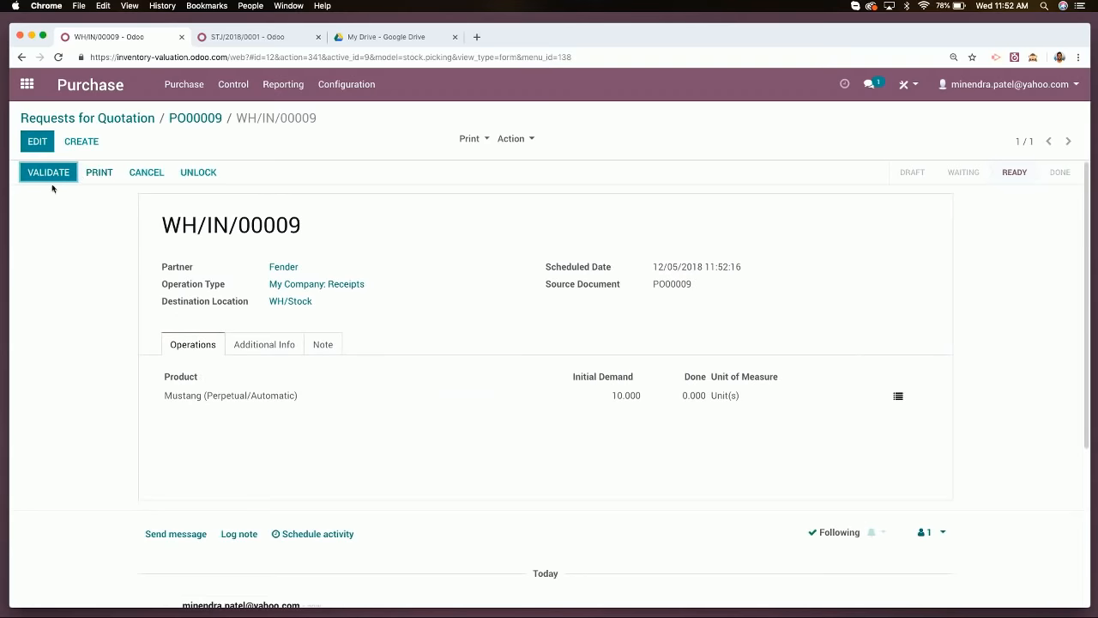
pyautogui.click(51, 179)
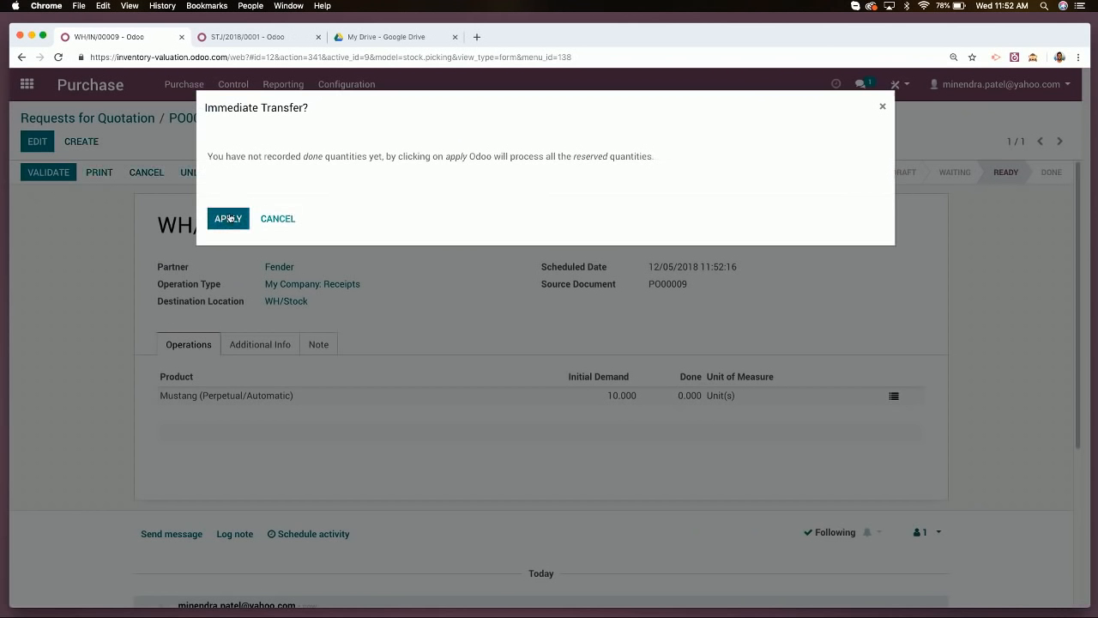
pyautogui.click(228, 218)
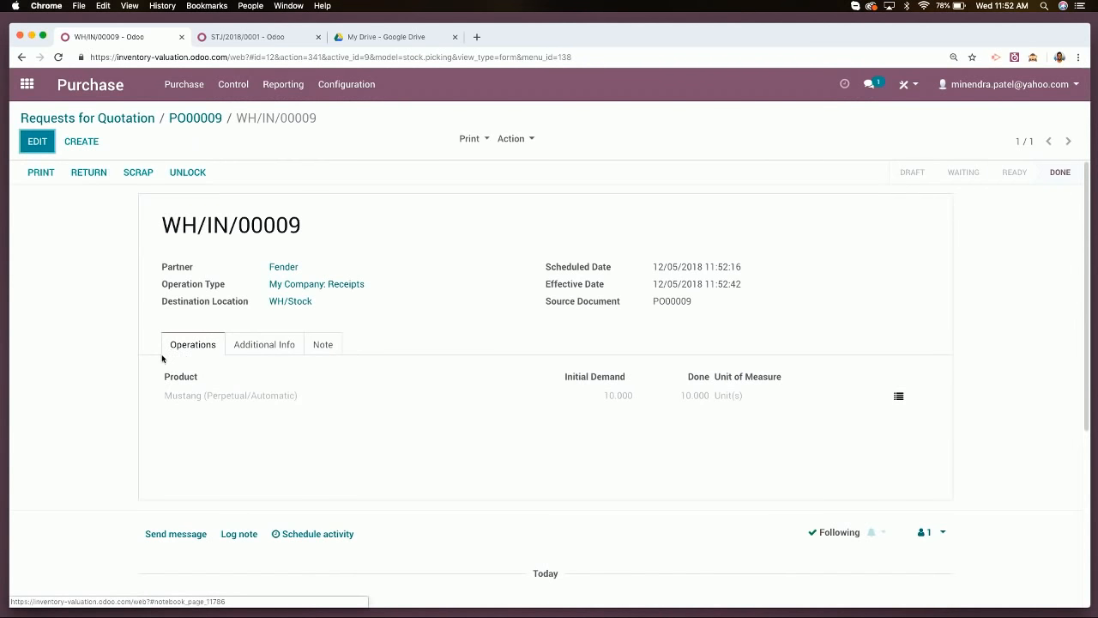
pyautogui.click(187, 119)
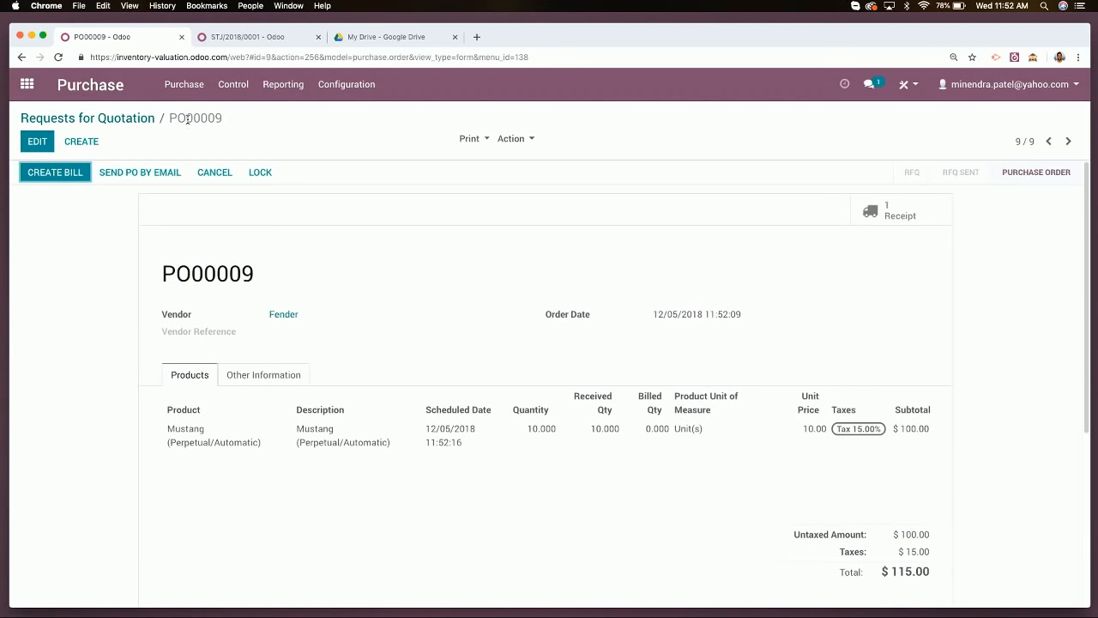
# Discard the draft Mustang bill and examine the stock journal entry for the Mustang receipt in Accounting
pyautogui.click(74, 174)
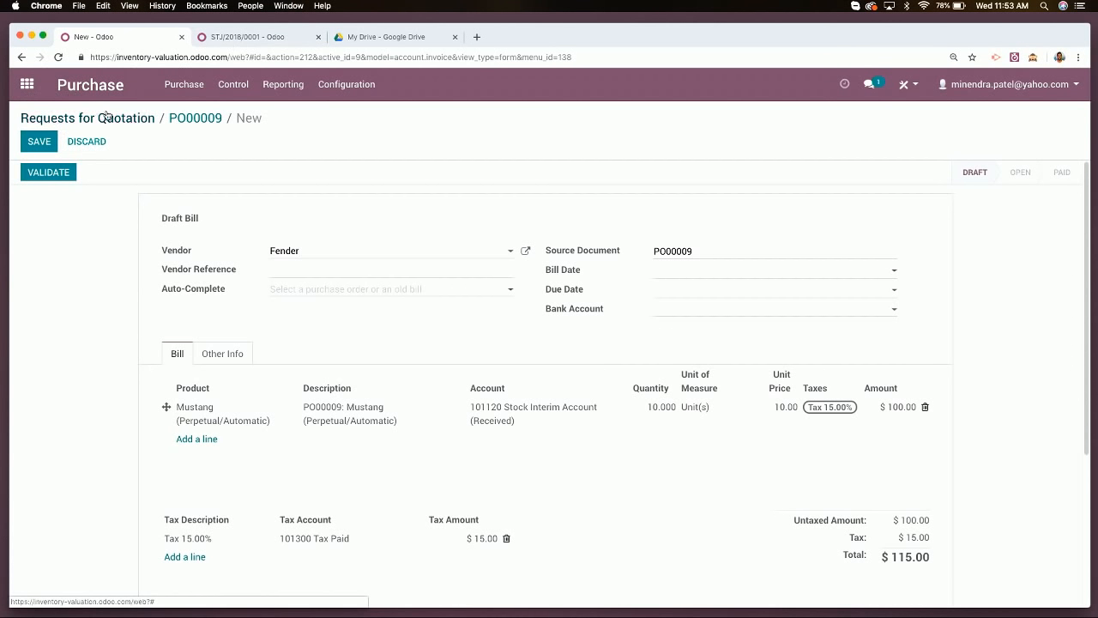
pyautogui.click(97, 142)
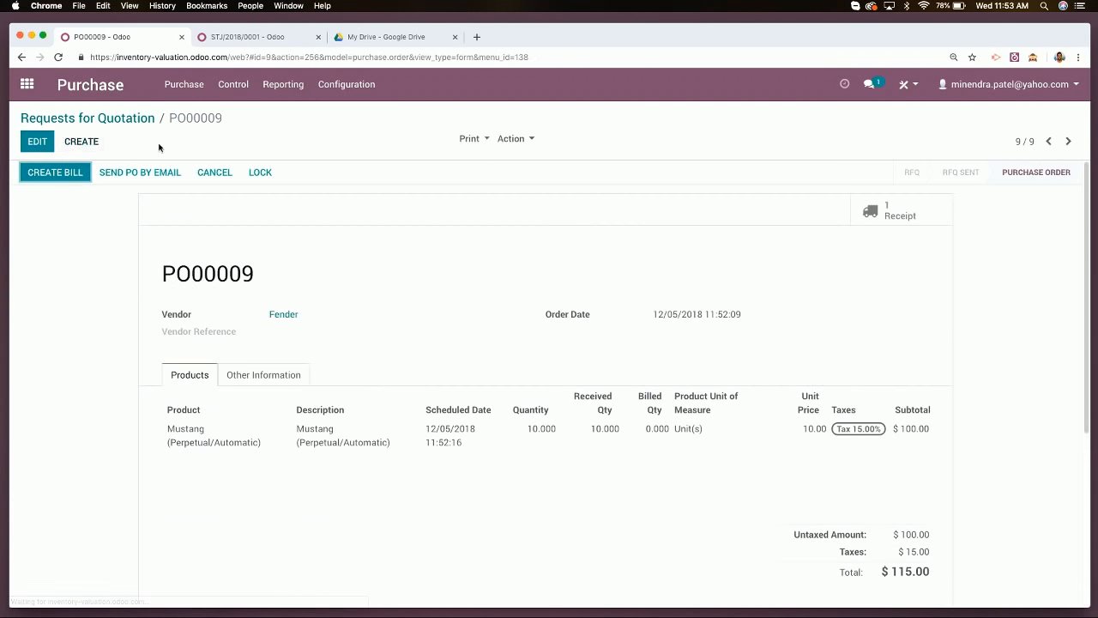
pyautogui.click(247, 37)
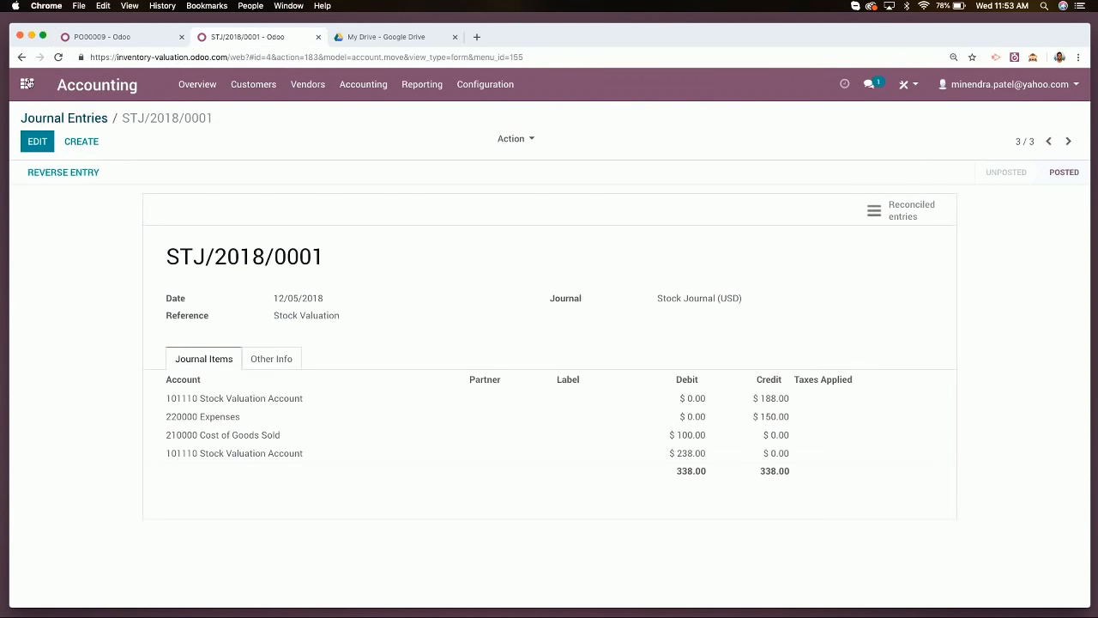
pyautogui.click(63, 118)
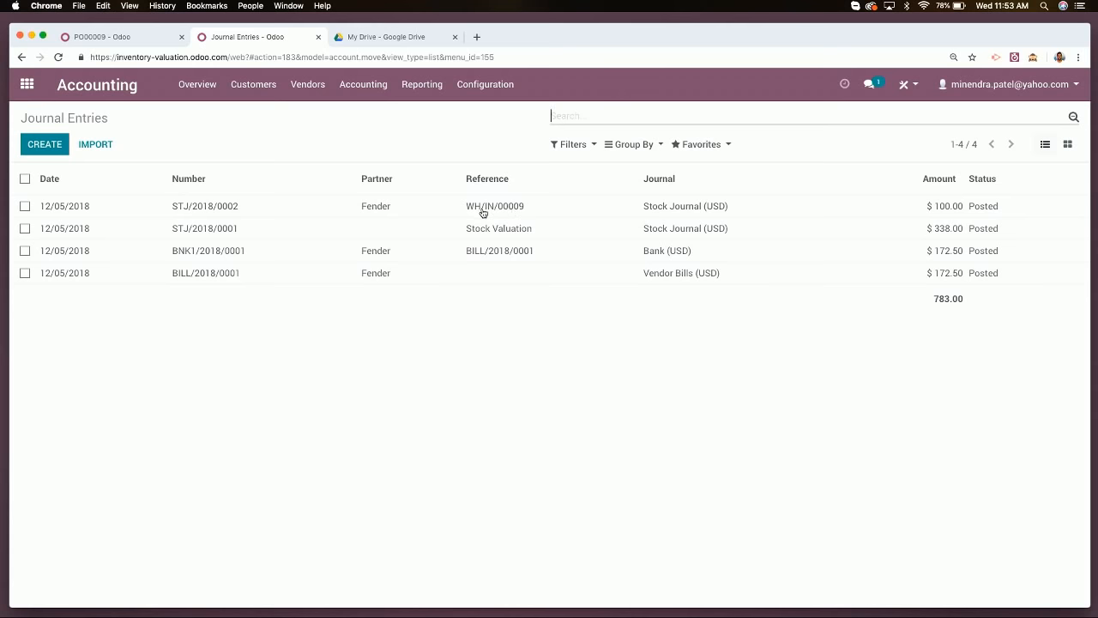
pyautogui.click(520, 208)
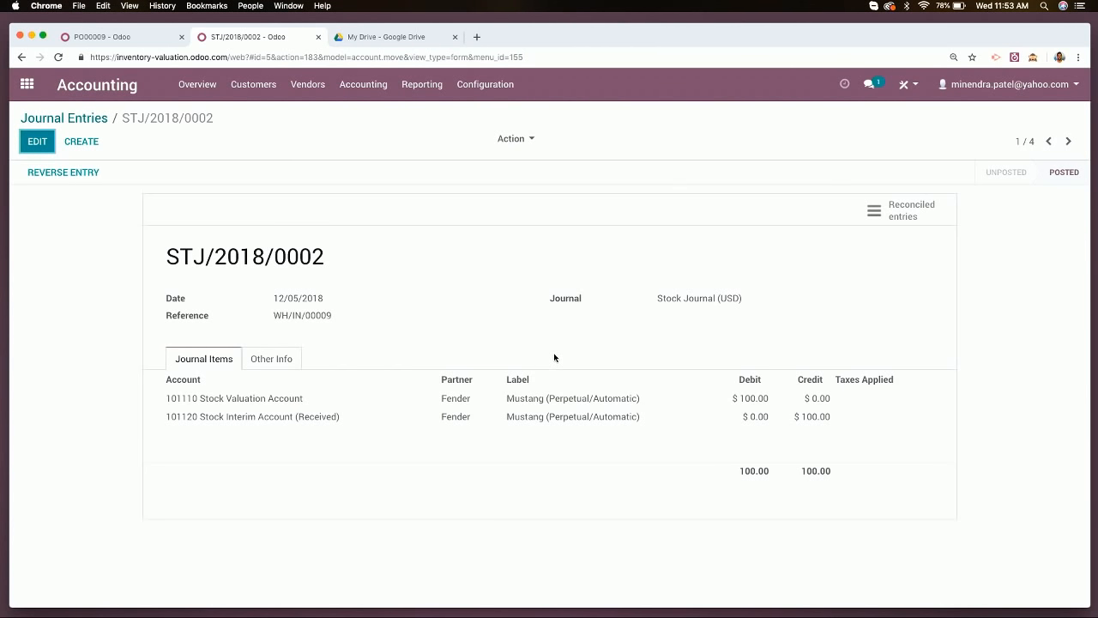
pyautogui.click(64, 119)
# Create and validate the vendor bill for the Mustang order, and pay $115.00 from the Bank (USD) journal
pyautogui.click(102, 37)
pyautogui.click(89, 174)
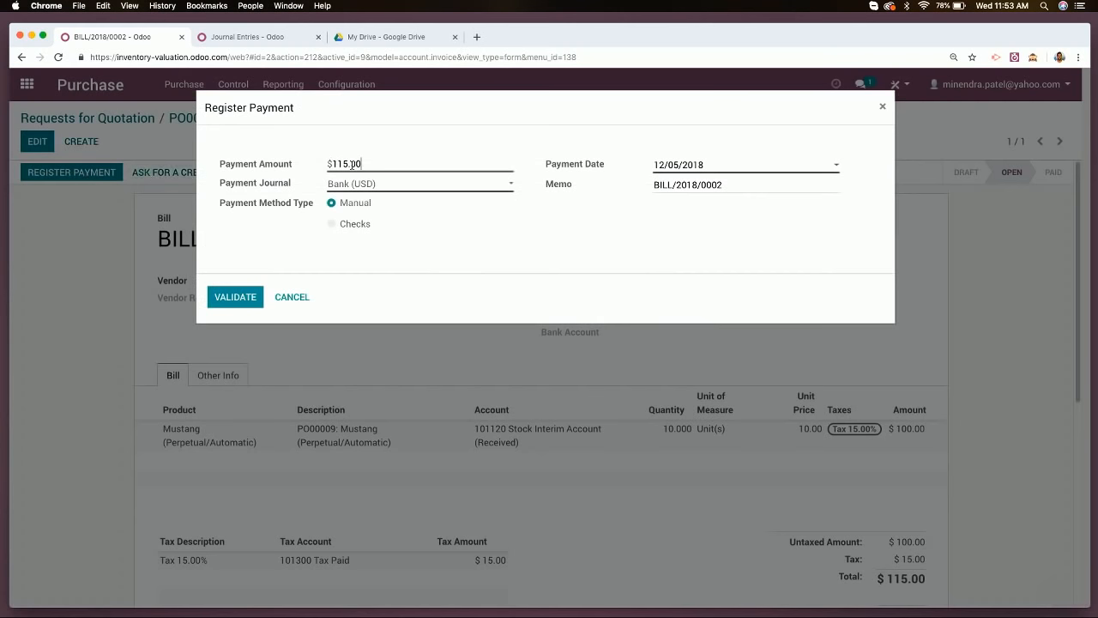
pyautogui.click(248, 299)
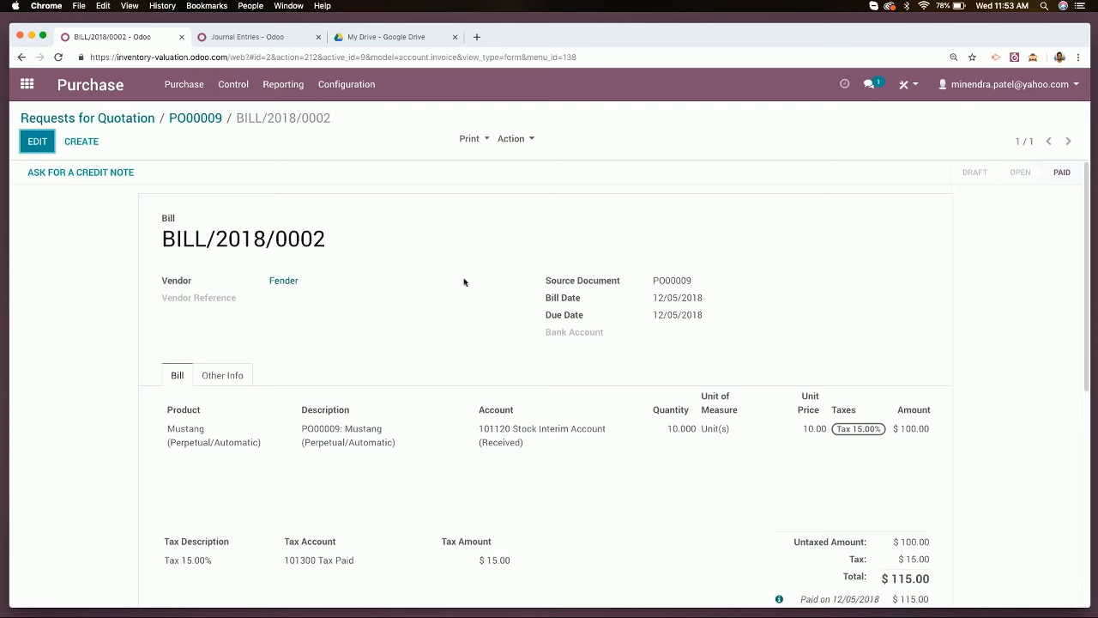
# Refresh the journal entries and examine the items posted for the Mustang vendor bill and its bank payment
pyautogui.click(275, 38)
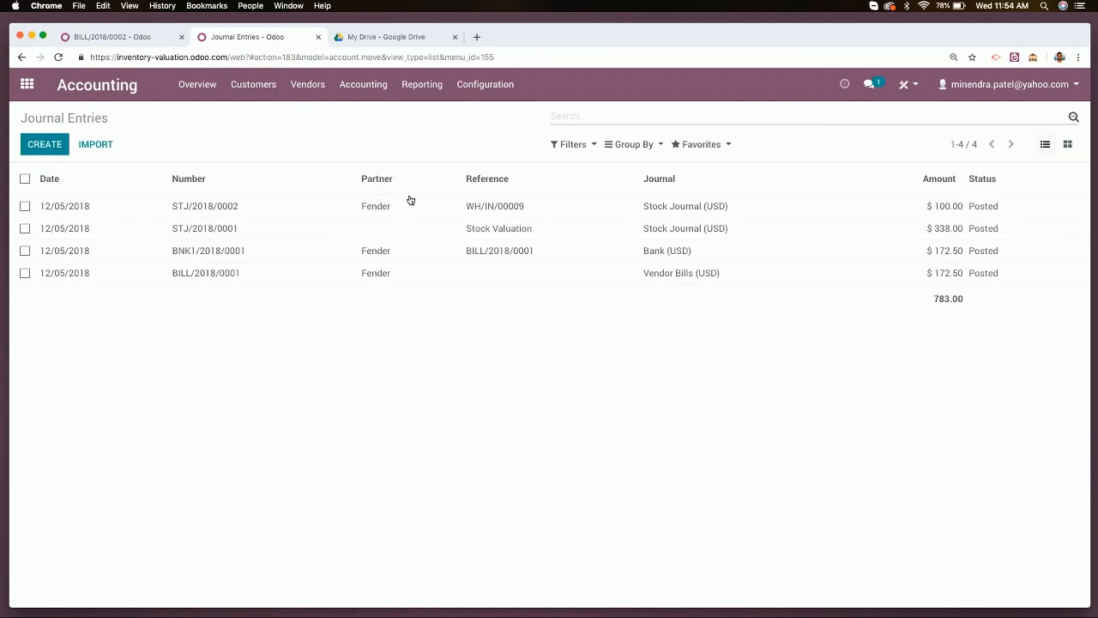
pyautogui.press('super+r')
pyautogui.click(386, 207)
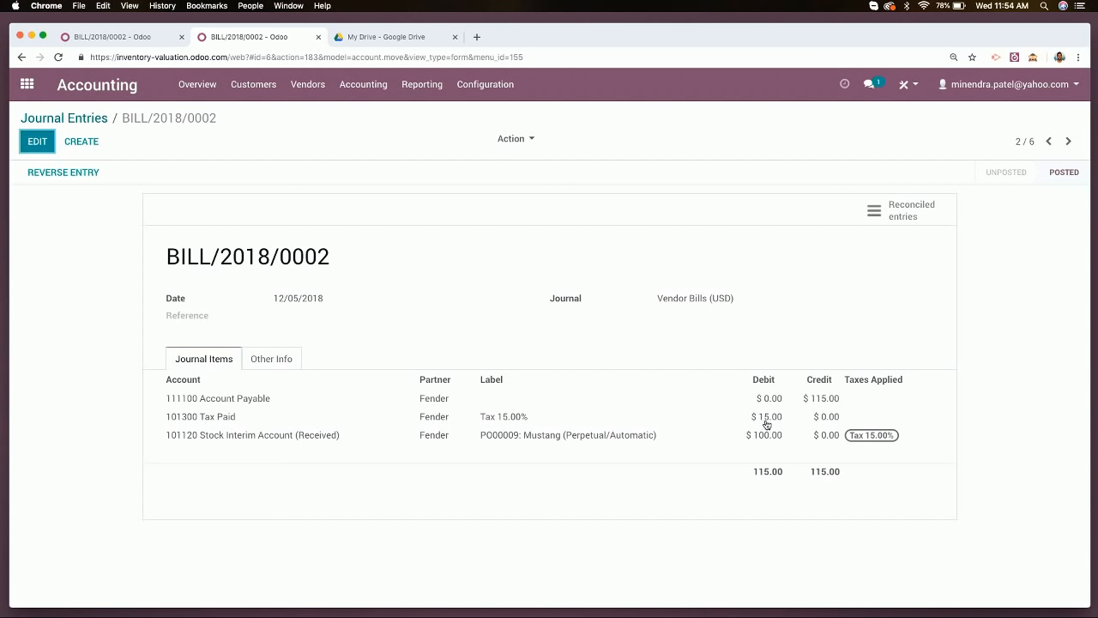
pyautogui.click(85, 255)
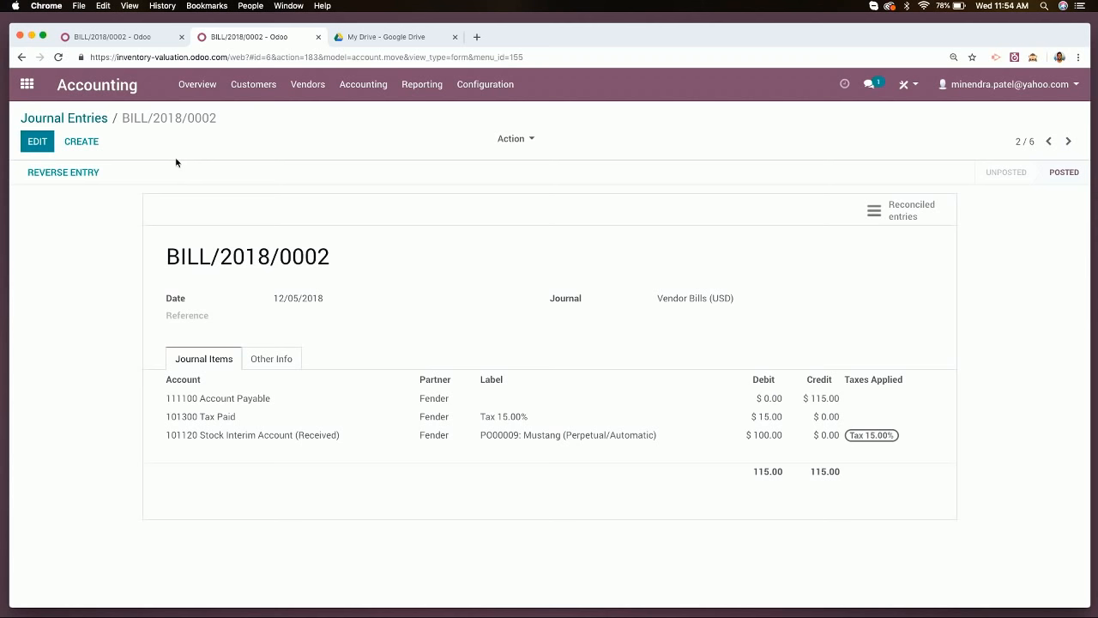
pyautogui.click(82, 122)
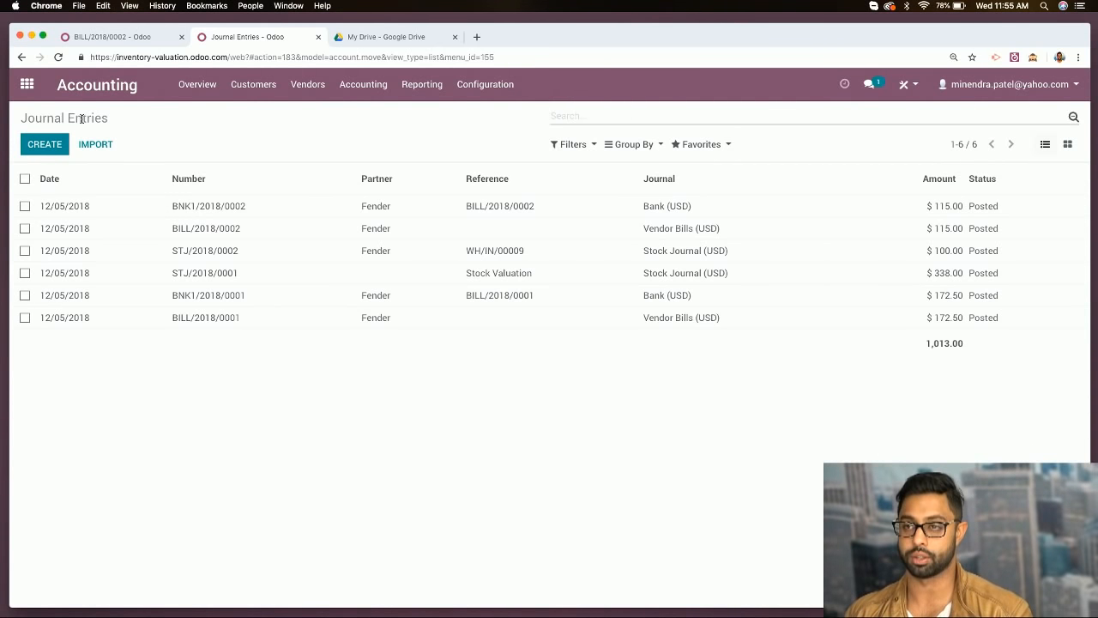
pyautogui.click(522, 208)
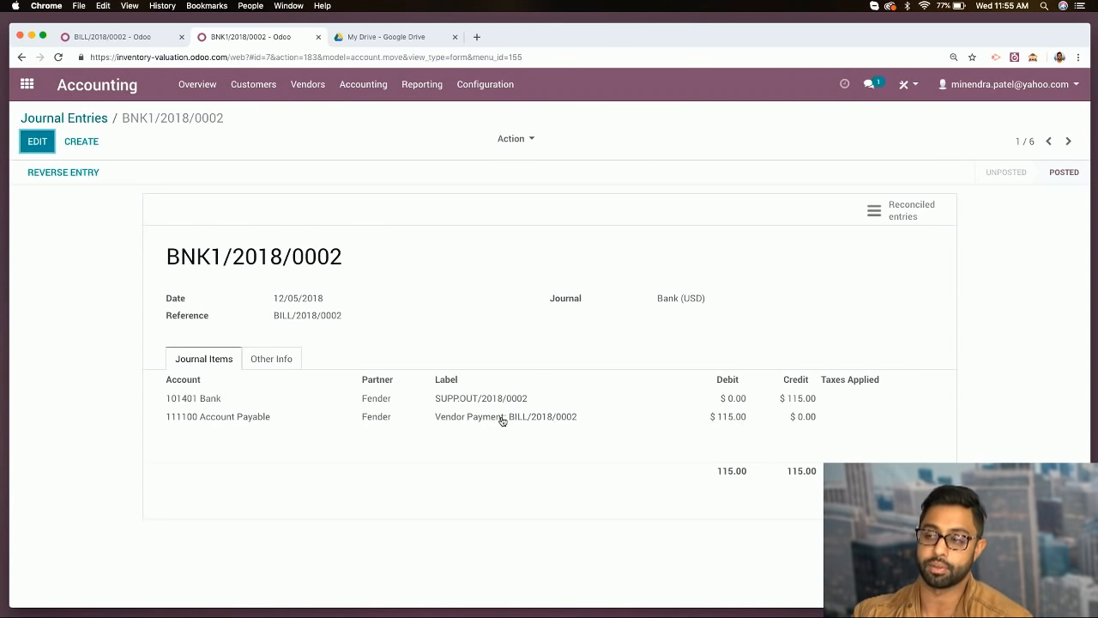
pyautogui.click(73, 117)
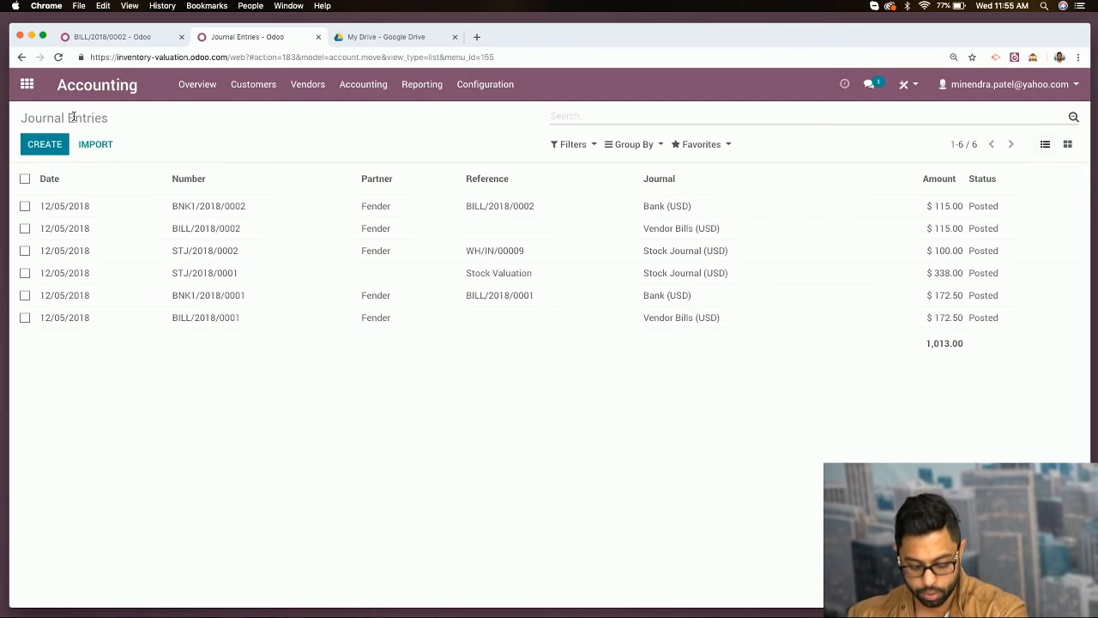
# Open the Balance Sheet report and expand Current Assets to examine the stock valuation and interim accounts
pyautogui.click(377, 93)
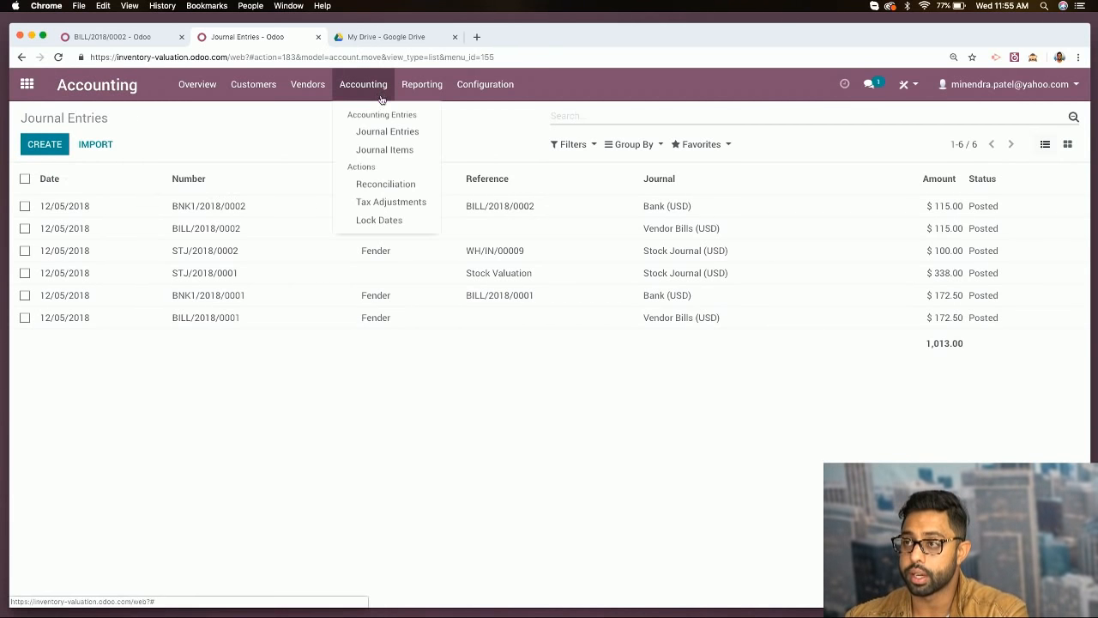
pyautogui.click(404, 95)
pyautogui.click(421, 148)
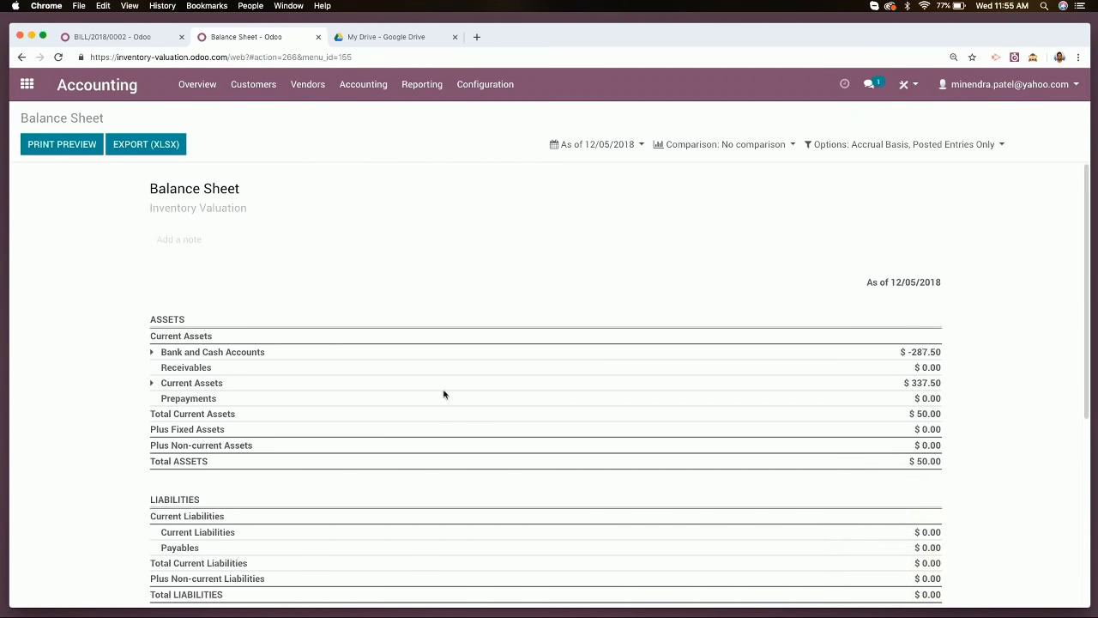
pyautogui.click(154, 383)
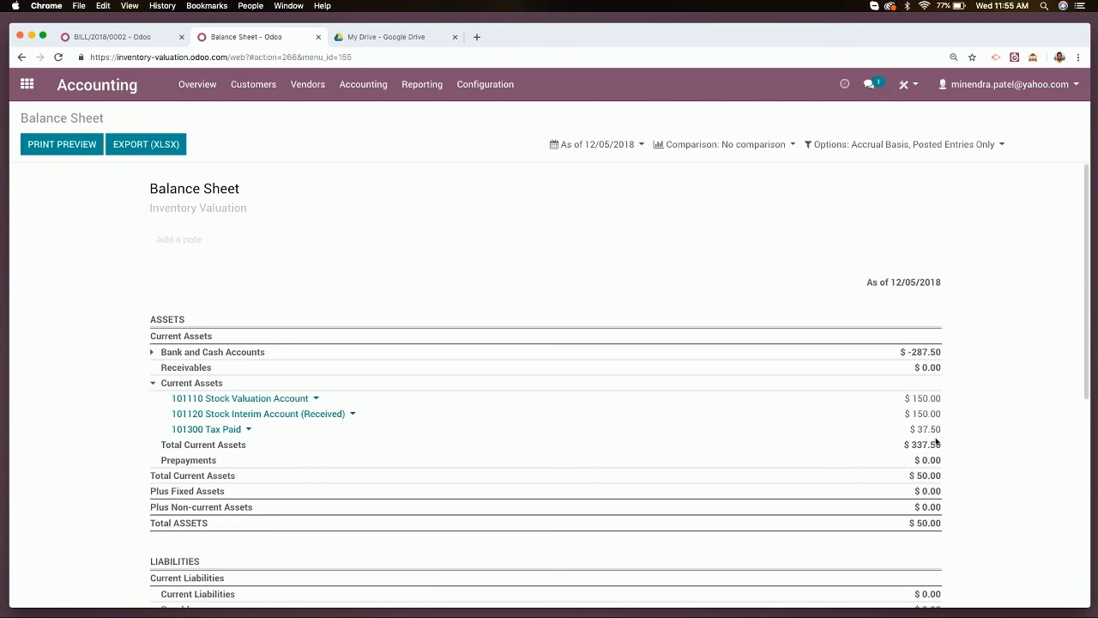
# Expand Bank and Cash Accounts in the Balance Sheet to examine the bank account, and collapse it again
pyautogui.click(152, 353)
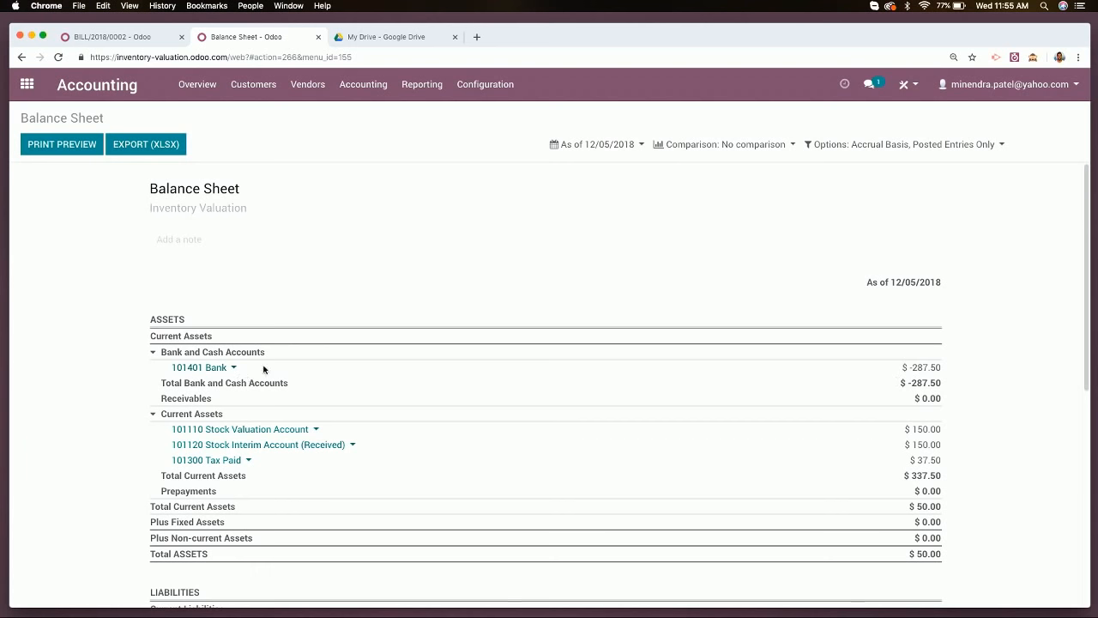
pyautogui.click(154, 353)
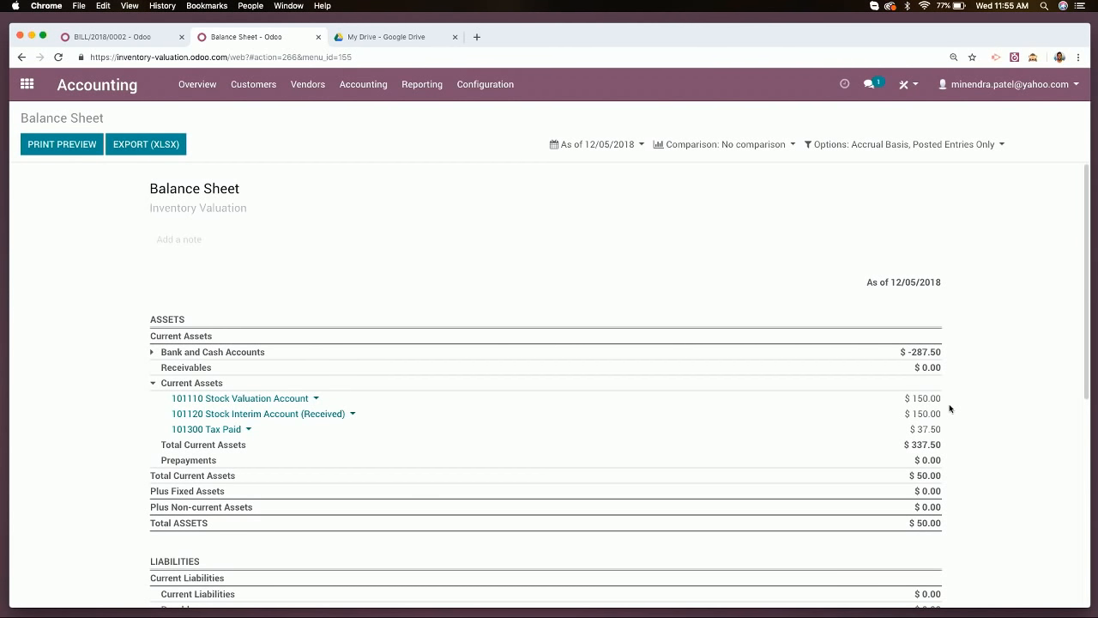
# Start a new quotation in Sales and choose the existing customer
pyautogui.click(26, 84)
pyautogui.click(367, 176)
pyautogui.click(38, 141)
pyautogui.click(386, 270)
pyautogui.click(296, 286)
# Add an order line for 5 units of Mustang (Perpetual/Automatic) and check the untaxed amount
pyautogui.click(205, 392)
pyautogui.click(244, 410)
pyautogui.click(574, 391)
pyautogui.write('5')
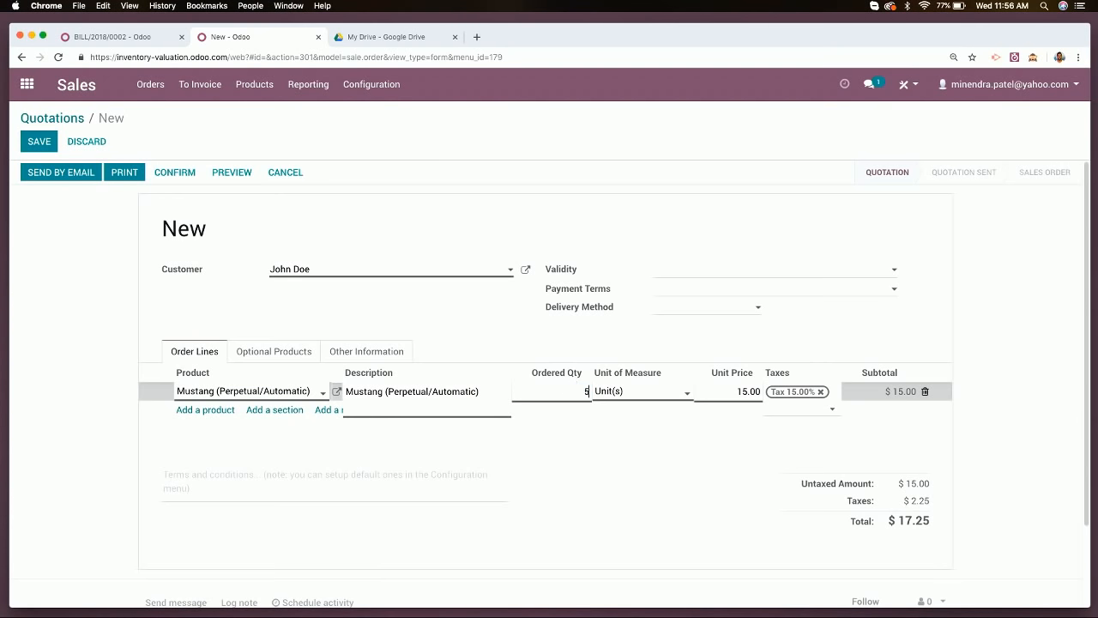
pyautogui.press('Tab')
pyautogui.press('Tab')
pyautogui.press('Tab')
pyautogui.press('Tab')
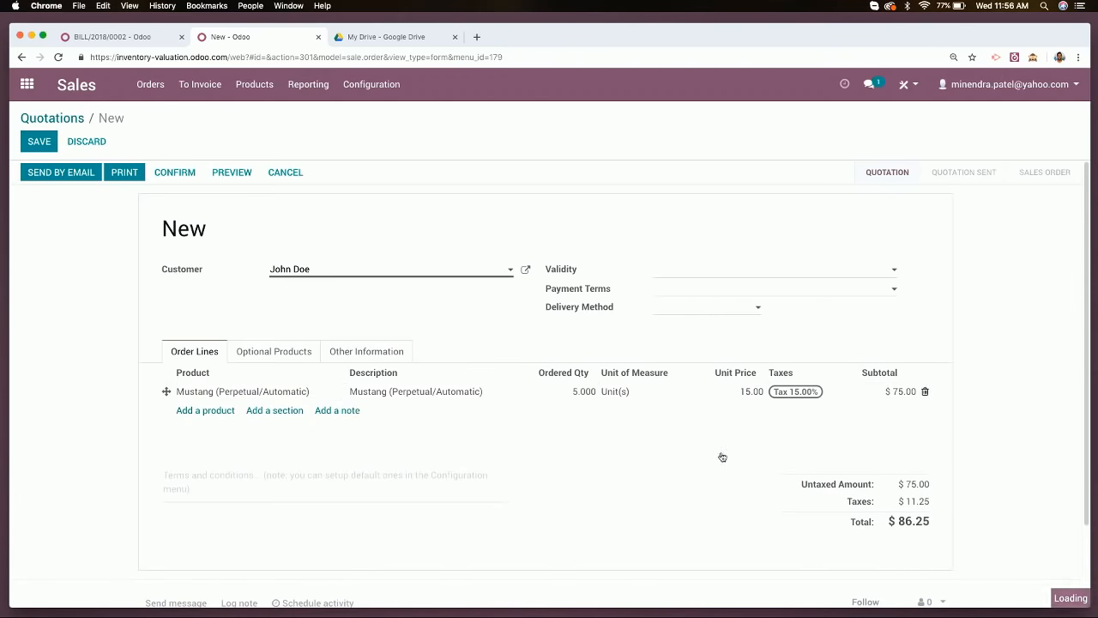
pyautogui.moveTo(910, 484); pyautogui.dragTo(936, 483)
pyautogui.click(911, 485)
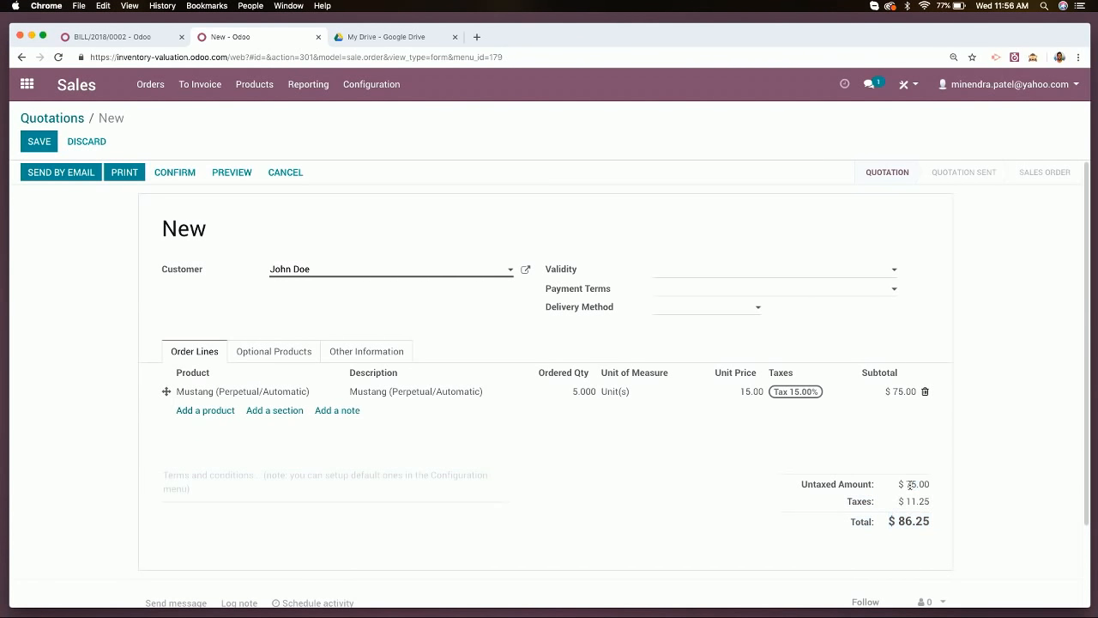
# Save and confirm the Mustang quotation as a sales order, and open its delivery order
pyautogui.click(29, 141)
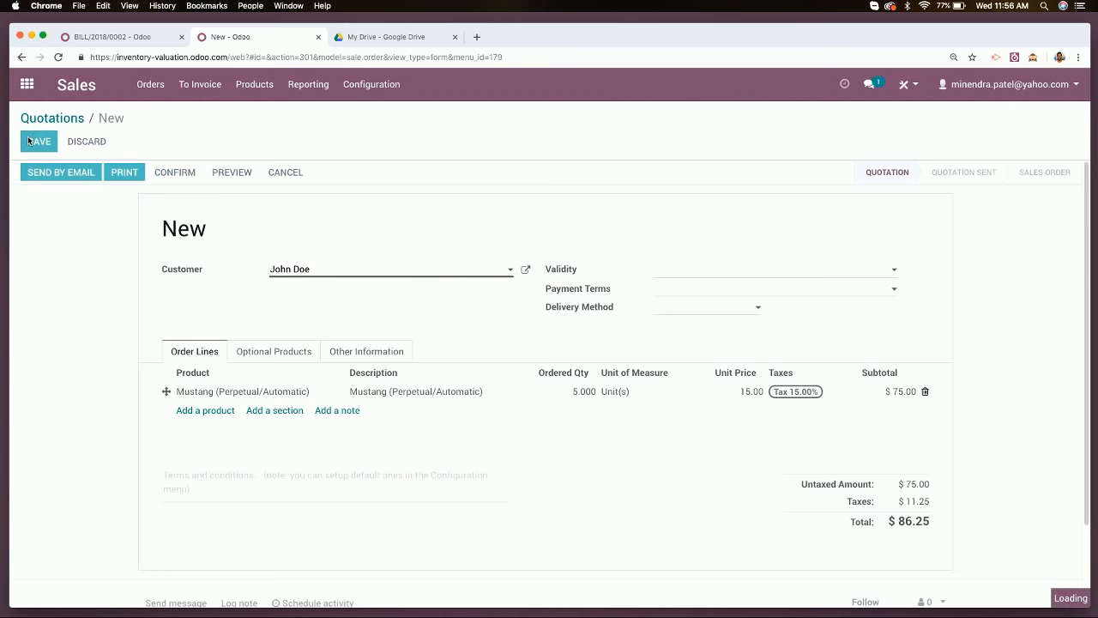
pyautogui.click(176, 174)
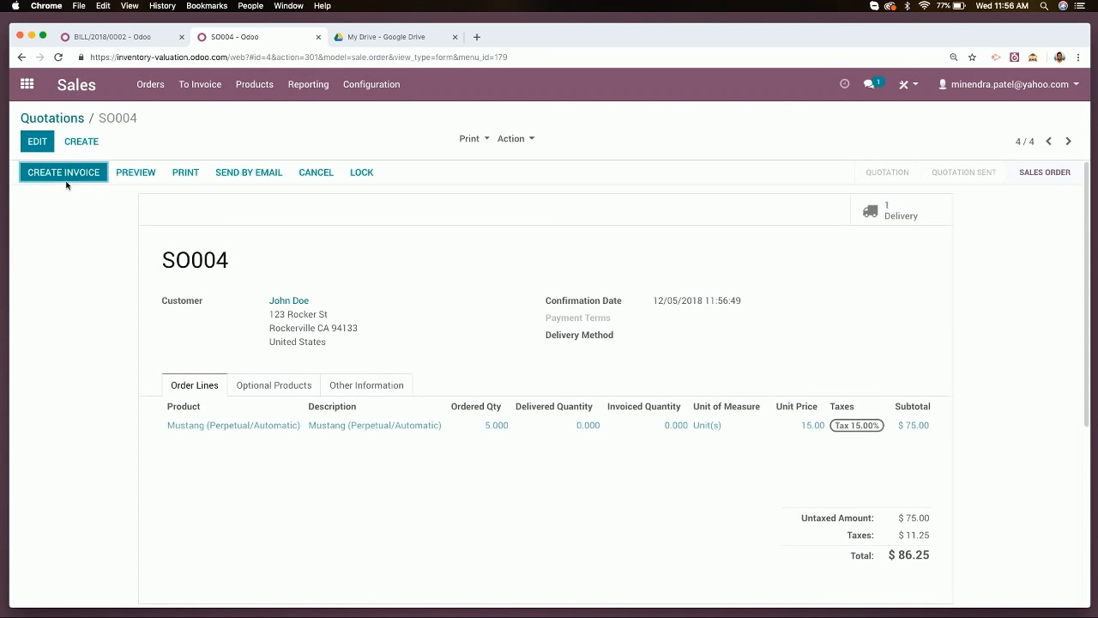
pyautogui.click(926, 210)
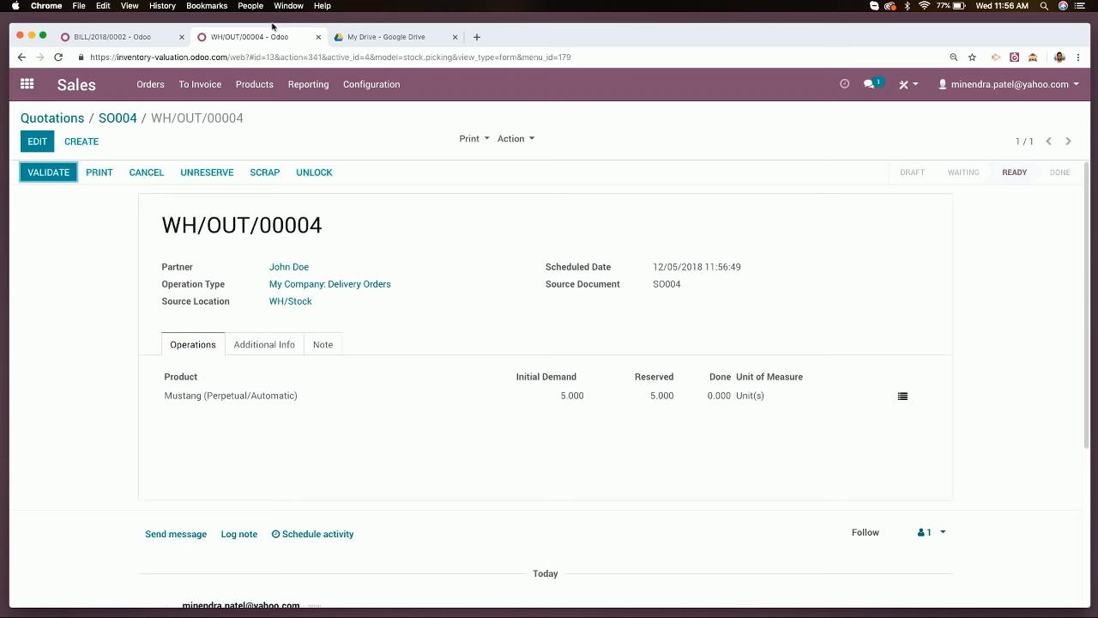
# Switch to the vendor bill's browser tab and open the Accounting app's Balance Sheet there
pyautogui.click(130, 42)
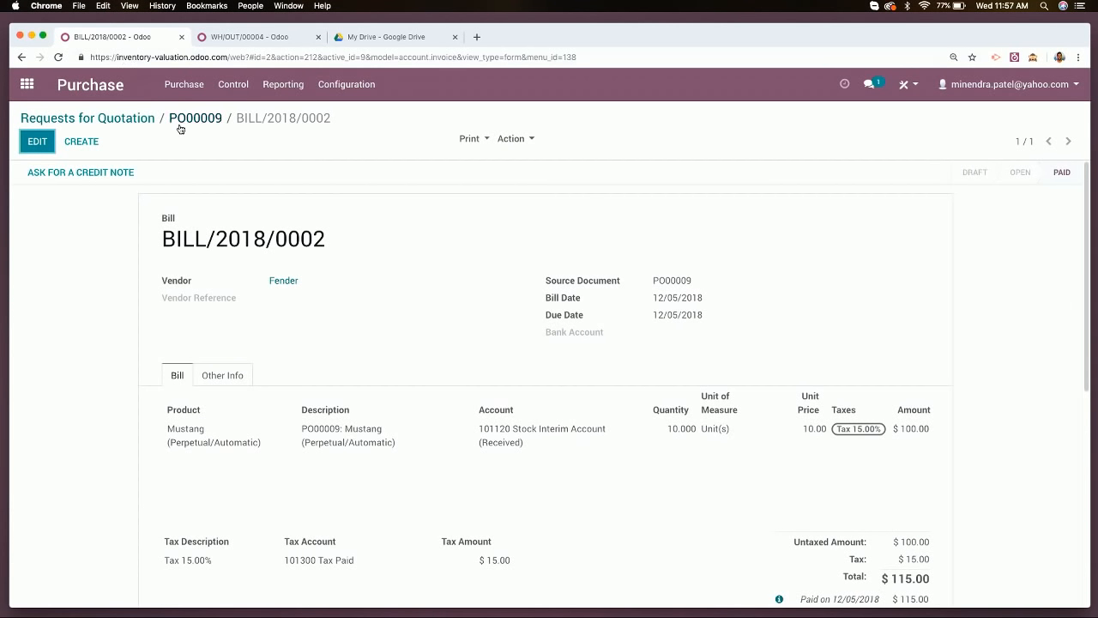
pyautogui.click(281, 88)
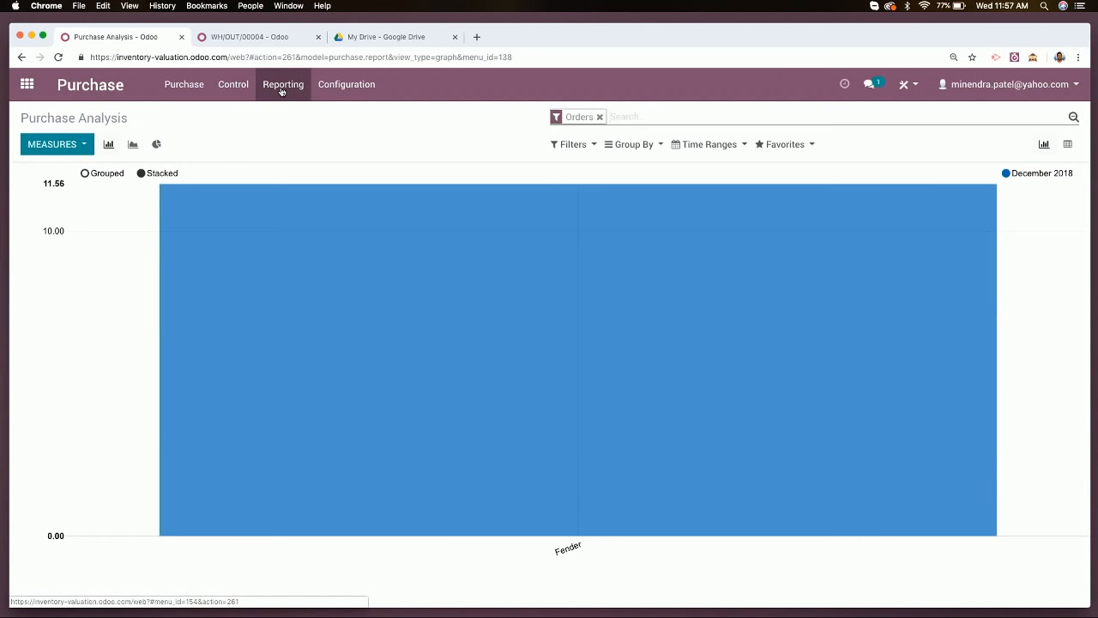
pyautogui.click(25, 85)
pyautogui.click(601, 238)
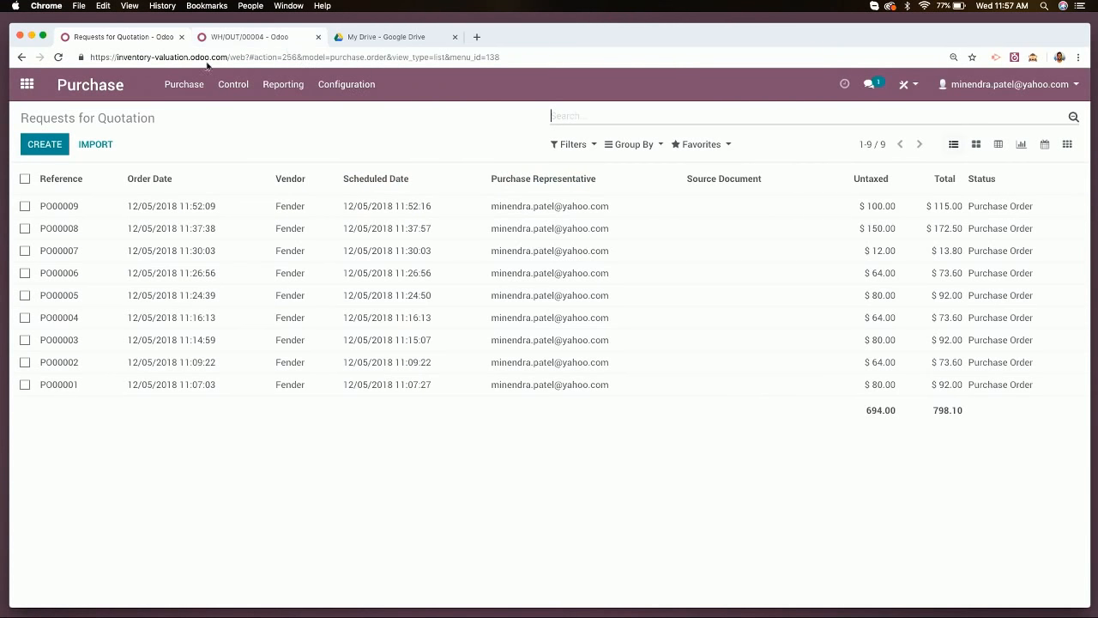
pyautogui.click(27, 84)
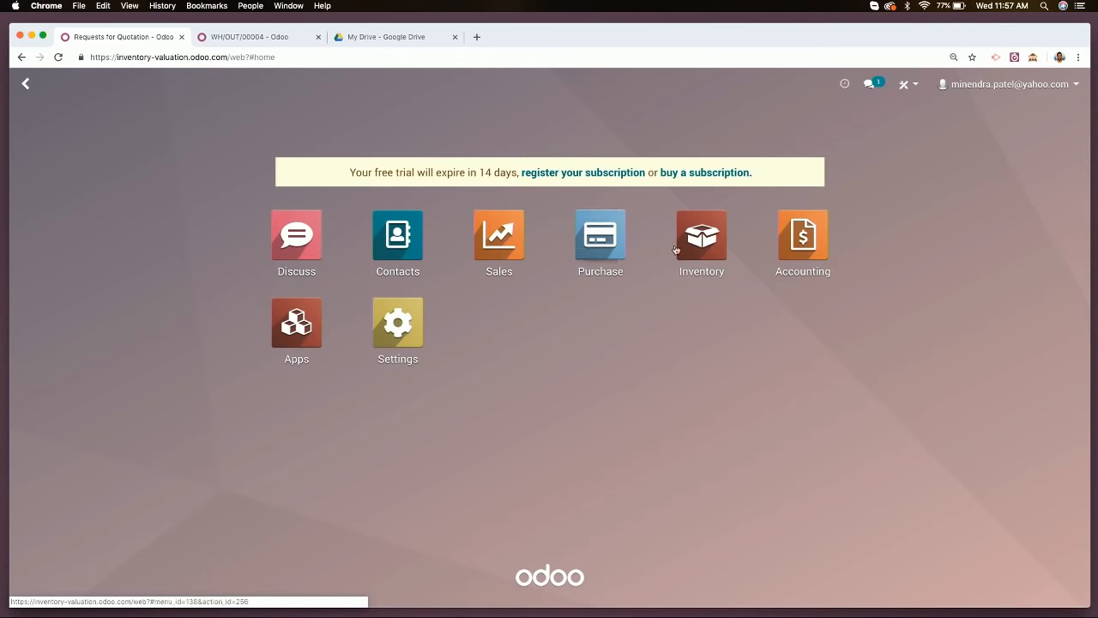
pyautogui.click(813, 234)
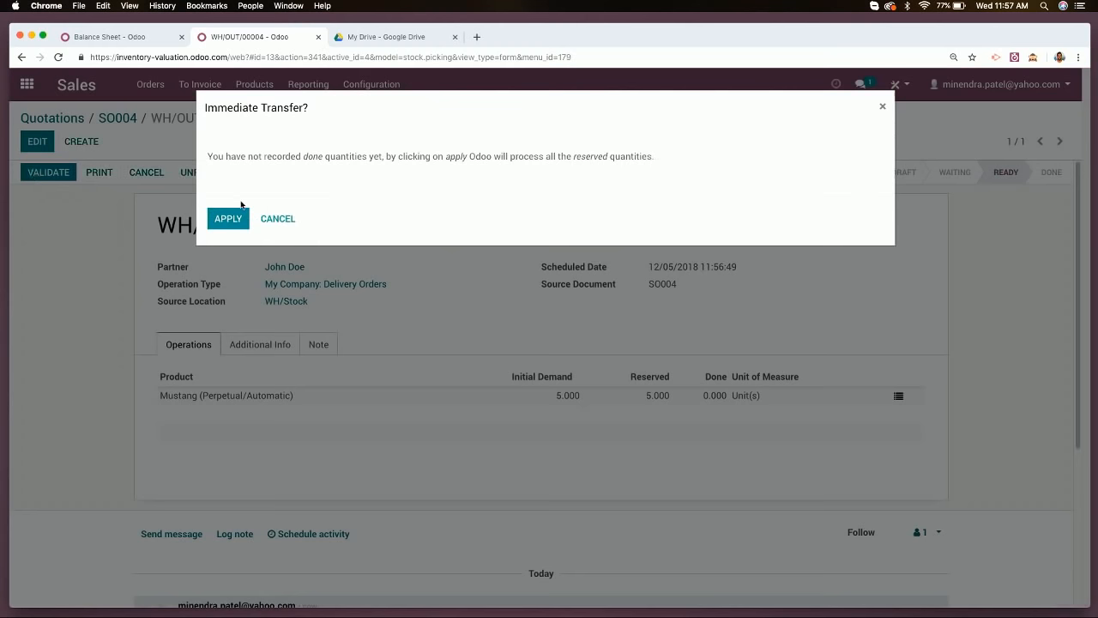
# Process the reserved Mustang quantities as an immediate transfer, and open the delivery's stock journal entry in Accounting
pyautogui.click(229, 218)
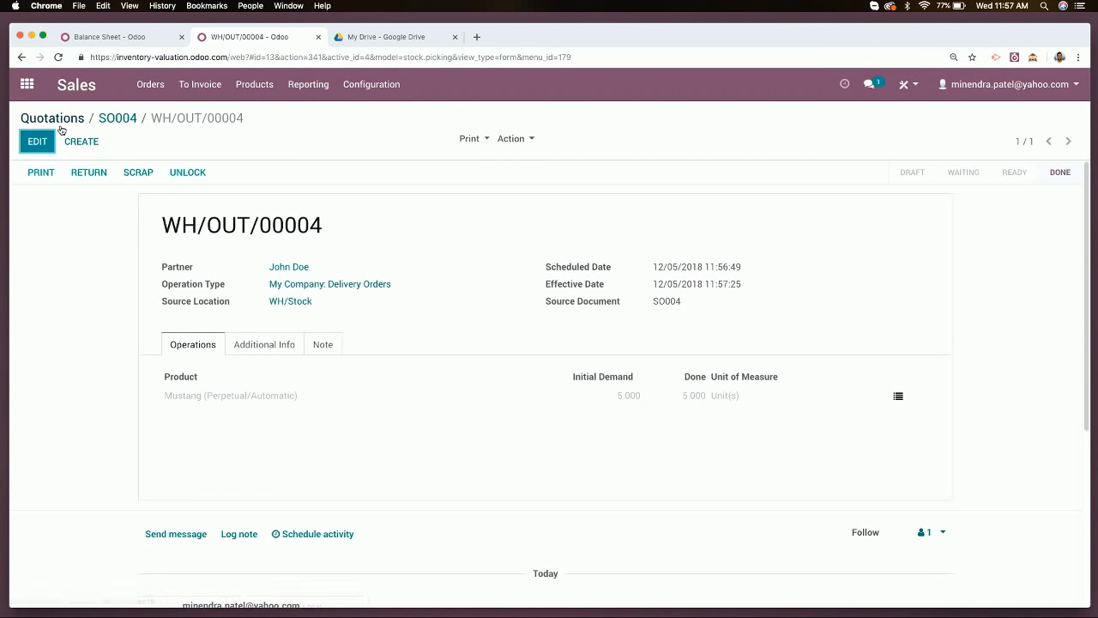
pyautogui.click(154, 37)
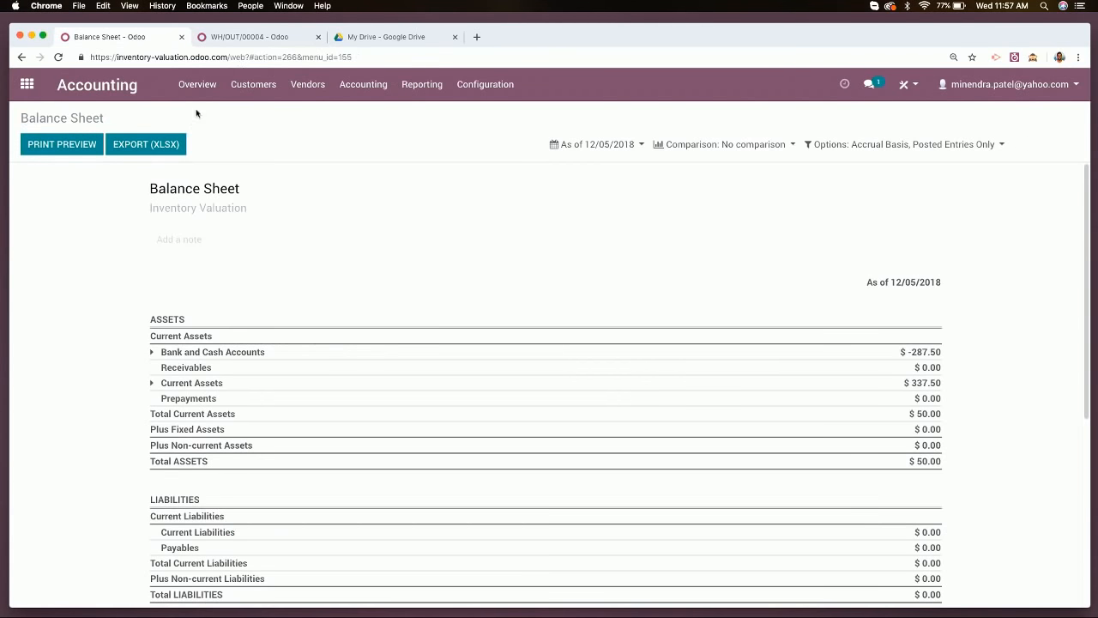
pyautogui.click(349, 86)
pyautogui.click(385, 149)
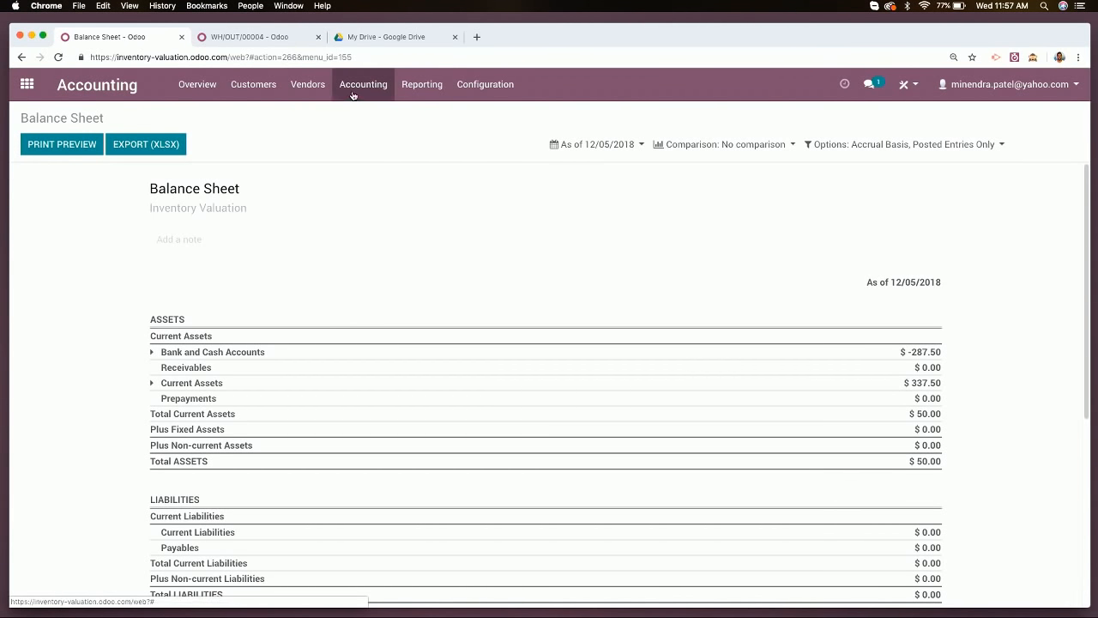
pyautogui.click(354, 90)
pyautogui.click(357, 135)
pyautogui.click(355, 206)
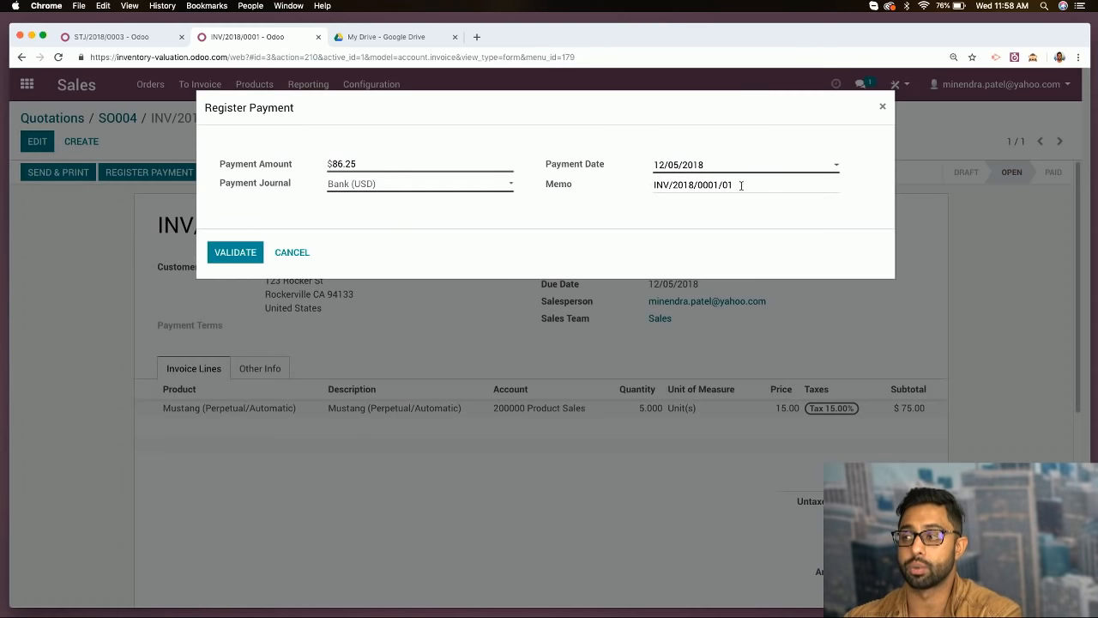
# Check the memo and validate the $86.25 customer payment for the Mustang invoice in the Bank (USD) journal
pyautogui.moveTo(743, 183); pyautogui.dragTo(654, 185)
pyautogui.click(684, 197)
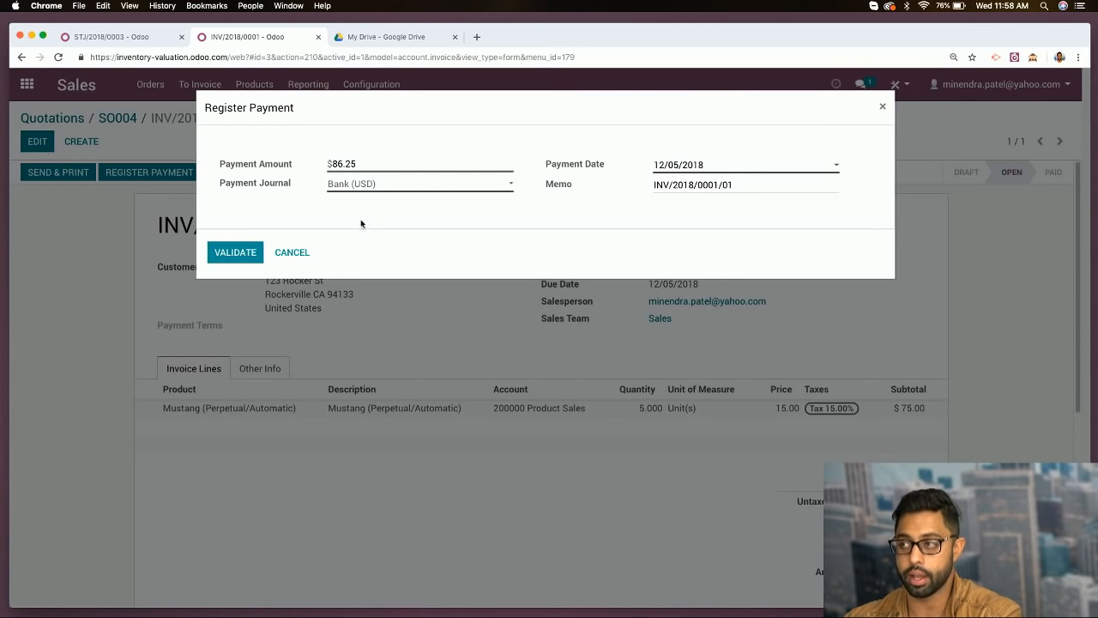
pyautogui.click(242, 256)
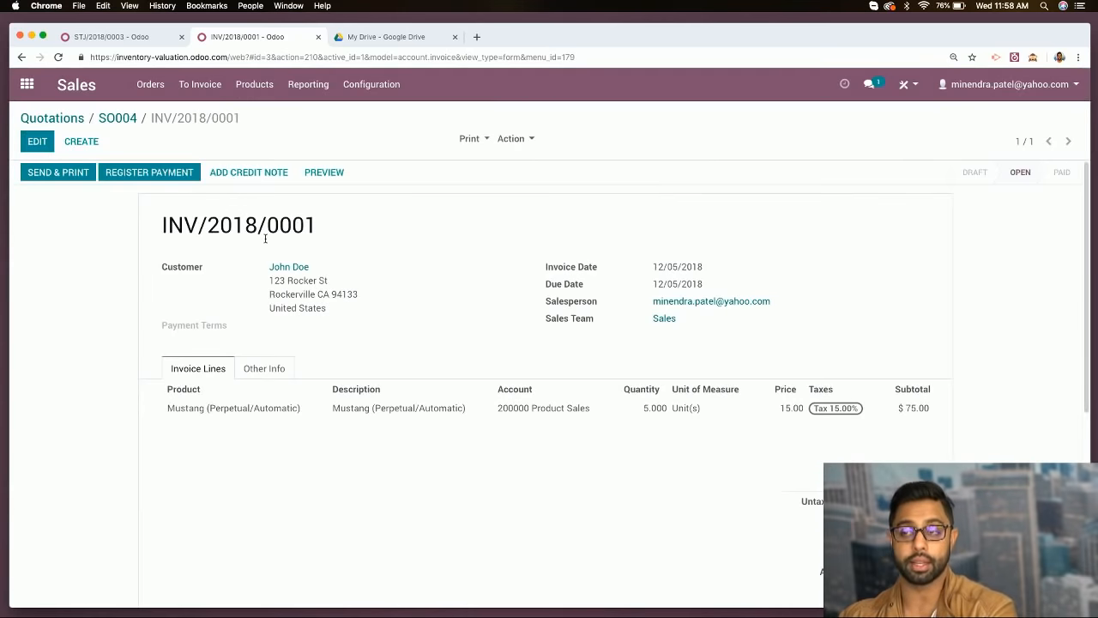
# Return to the journal entries list and examine the bank entry for the Mustang customer payment
pyautogui.click(136, 38)
pyautogui.click(64, 117)
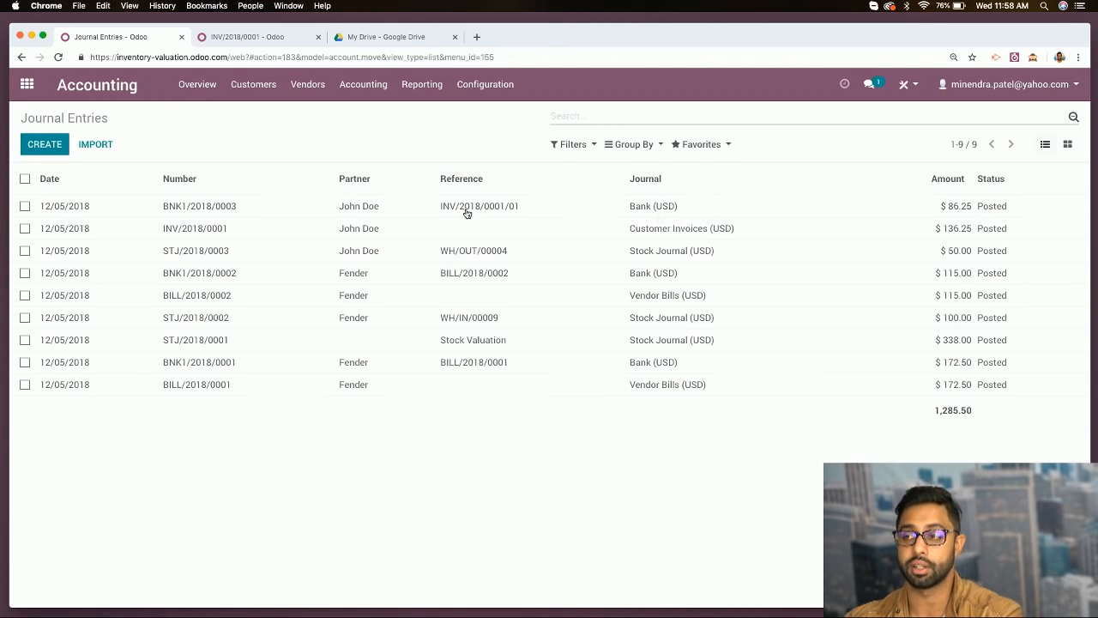
pyautogui.click(659, 210)
pyautogui.click(64, 118)
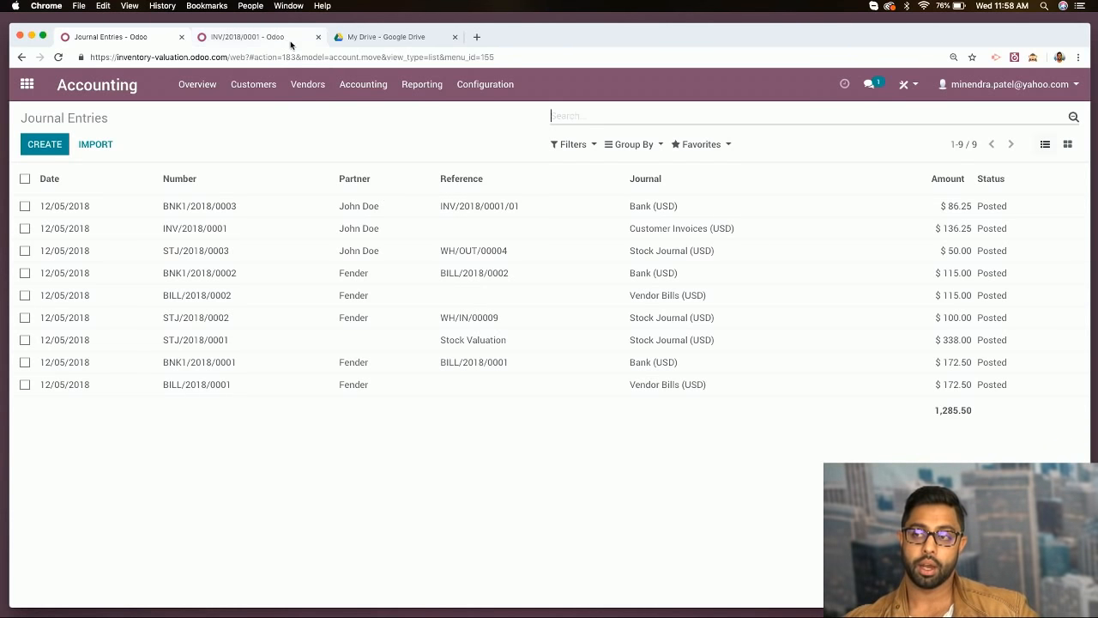
# Open the list of product categories in the Inventory app
pyautogui.click(257, 41)
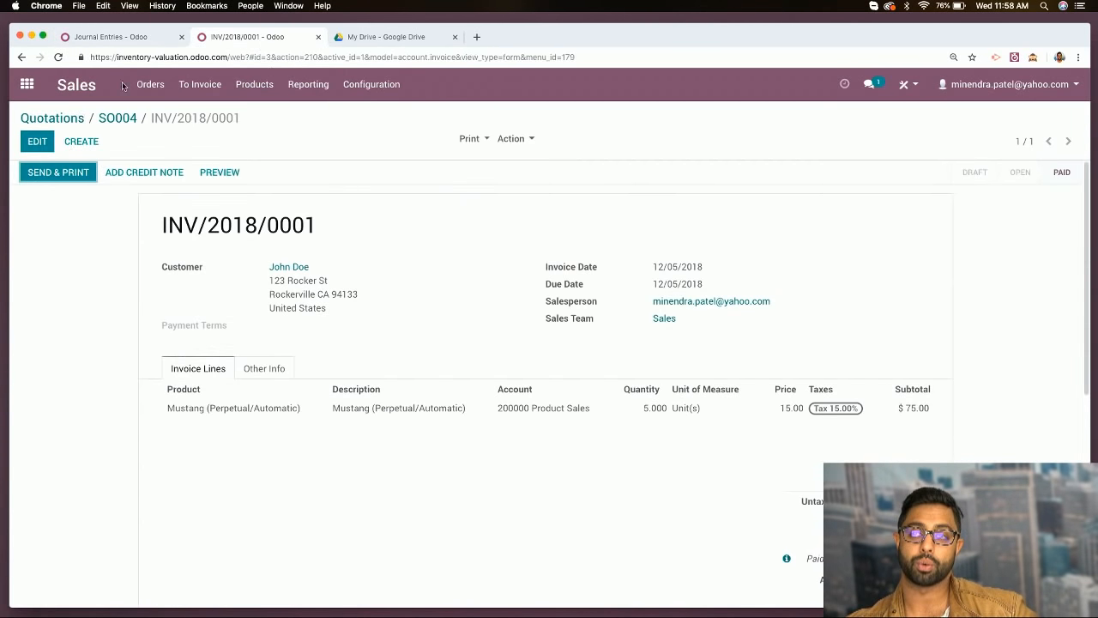
pyautogui.hotkey('ctrl', 'shift', 'Tab')
pyautogui.click(31, 86)
pyautogui.click(480, 249)
pyautogui.click(302, 85)
pyautogui.click(300, 115)
pyautogui.click(425, 86)
pyautogui.click(436, 223)
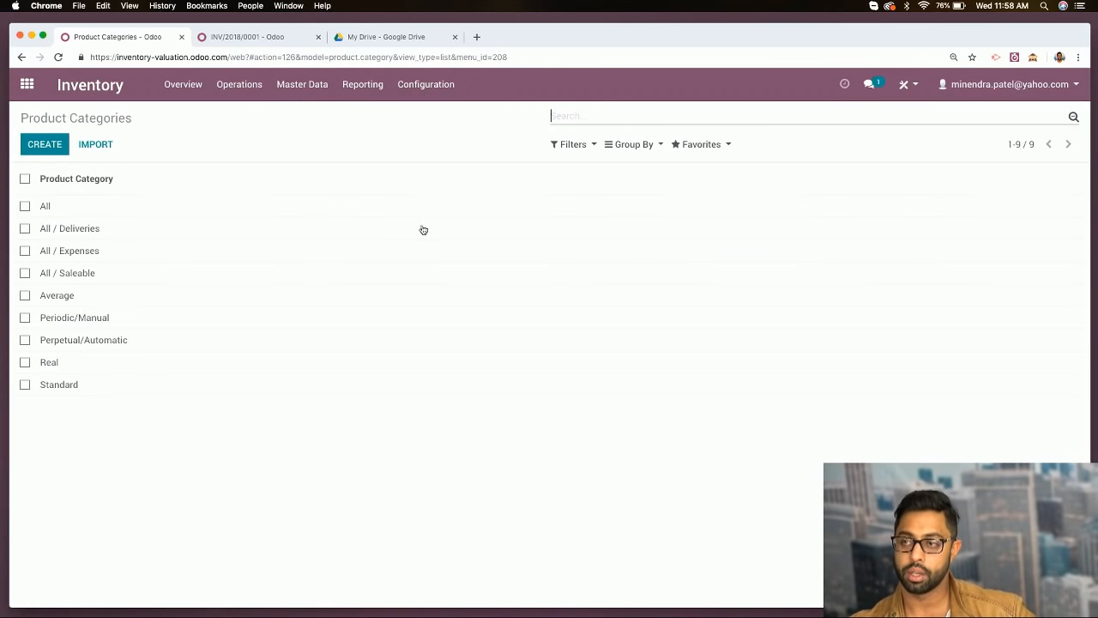
# Edit the Perpetual/Automatic category and set its expense account to 210000 Cost of Goods Sold
pyautogui.click(120, 341)
pyautogui.click(35, 151)
pyautogui.scroll(-2, 343, 429)
pyautogui.click(363, 538)
pyautogui.moveTo(363, 537); pyautogui.dragTo(141, 524)
pyautogui.press('BackSpace')
pyautogui.write('cost')
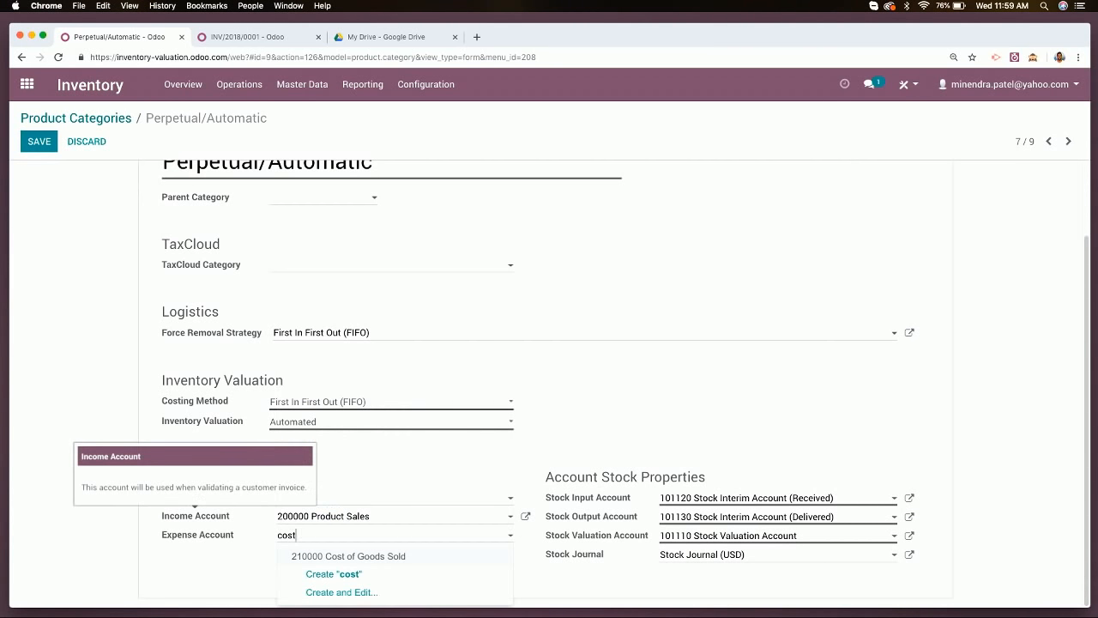
pyautogui.press('Return')
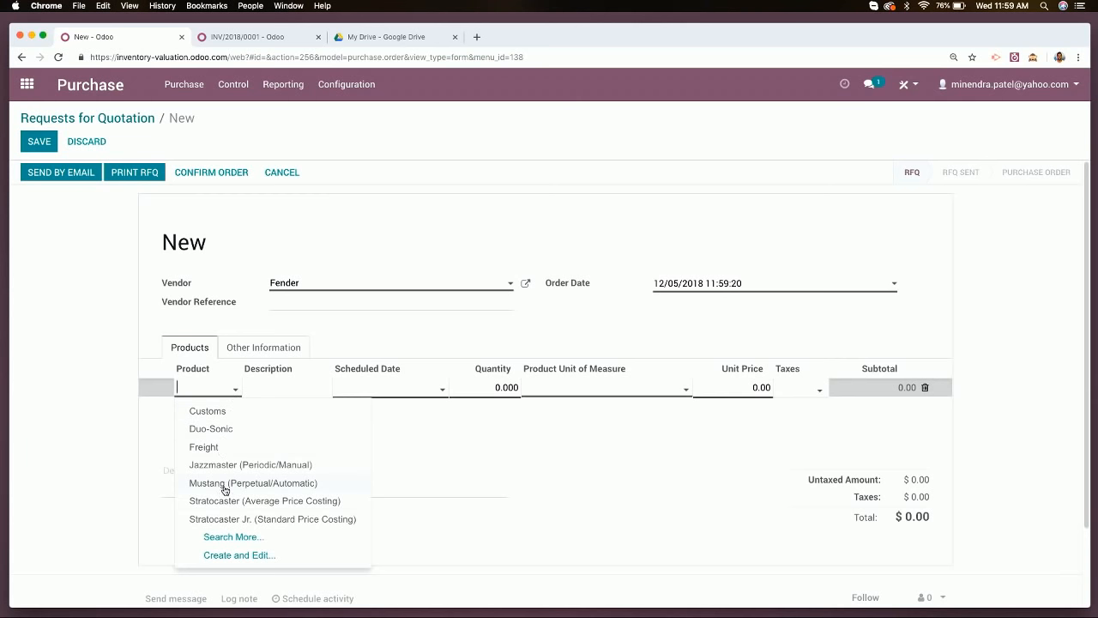
# Order 5 units of Mustang (Perpetual/Automatic) from Fender at a unit price of 10.00 and confirm the purchase order
pyautogui.click(235, 486)
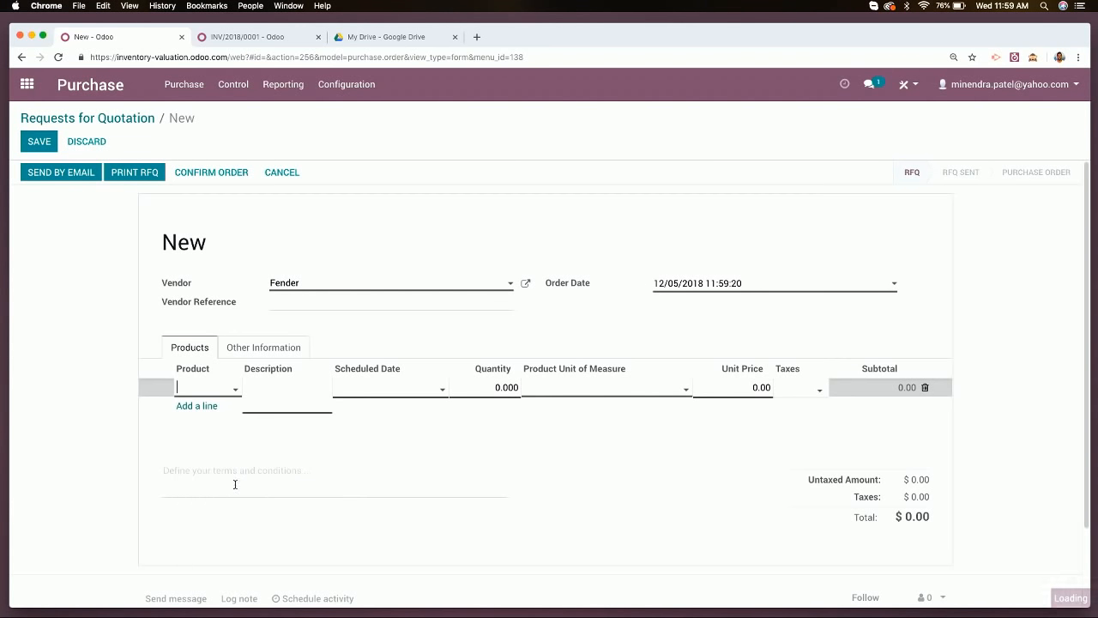
pyautogui.click(484, 386)
pyautogui.write('6')
pyautogui.press('BackSpace')
pyautogui.write('5')
pyautogui.press('Tab')
pyautogui.press('Tab')
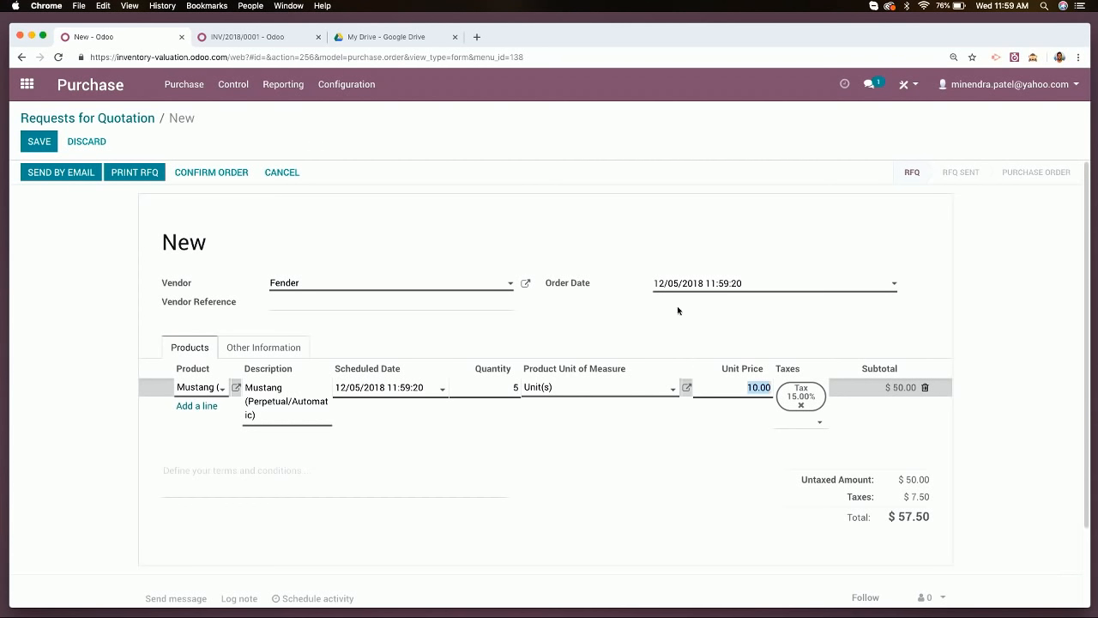
pyautogui.click(754, 387)
pyautogui.click(211, 172)
# Create a new quotation in Sales for the same customer and add Mustang (Perpetual/Automatic) as the product
pyautogui.click(27, 84)
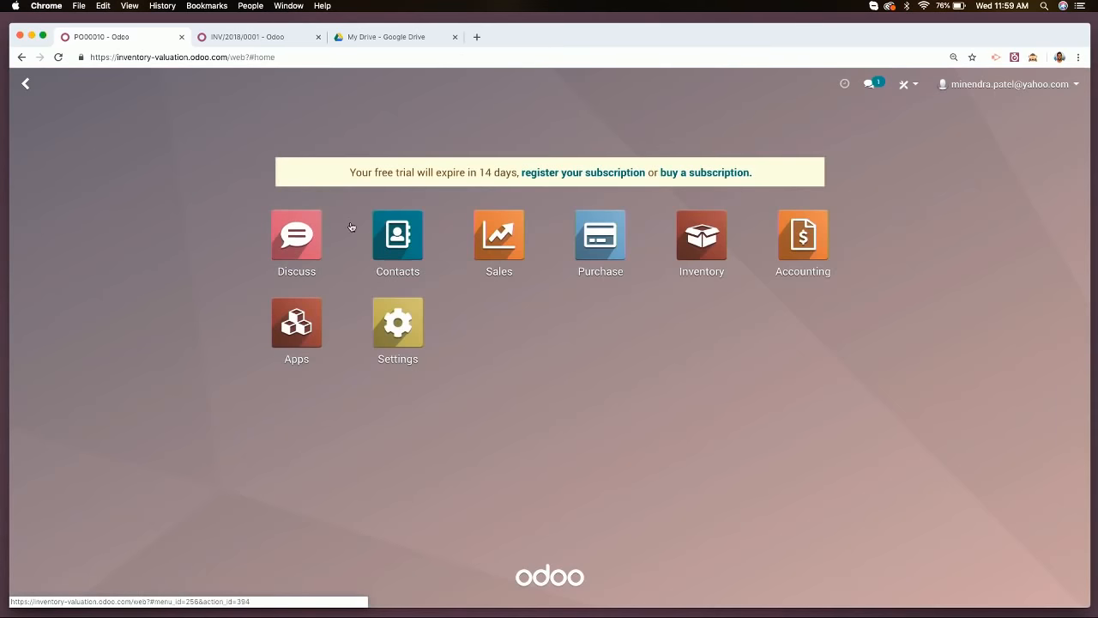
pyautogui.click(517, 256)
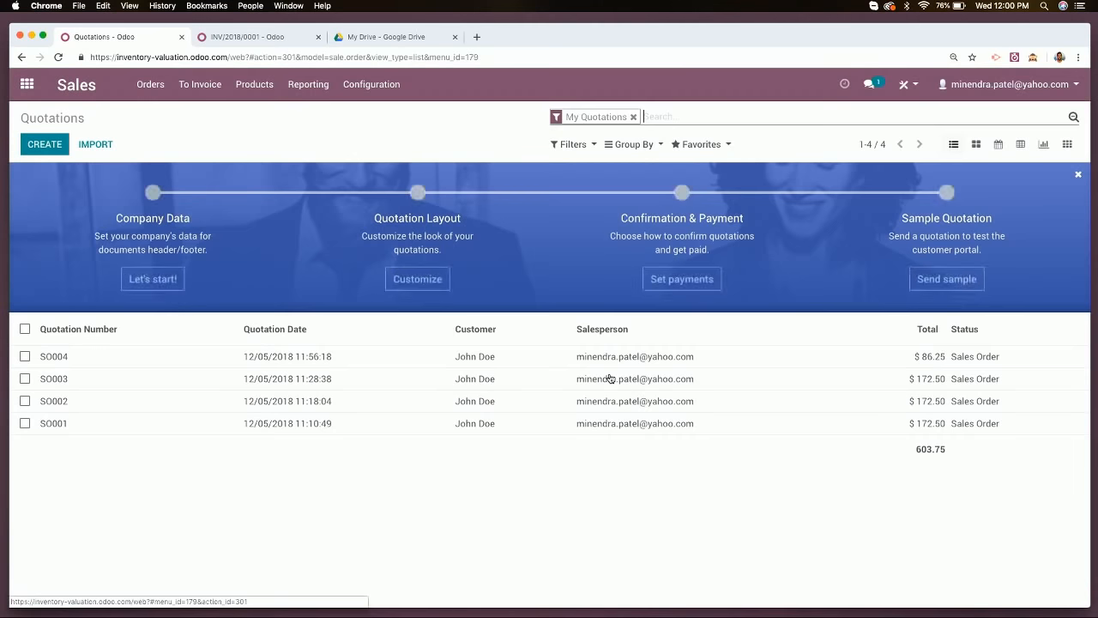
pyautogui.click(45, 144)
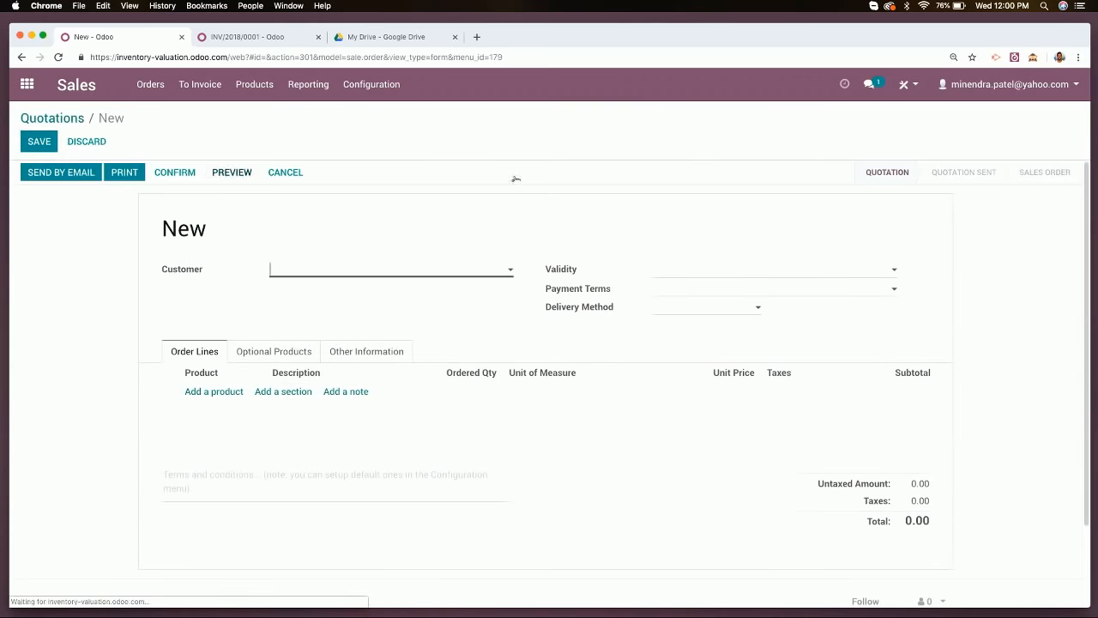
pyautogui.click(305, 273)
pyautogui.click(311, 290)
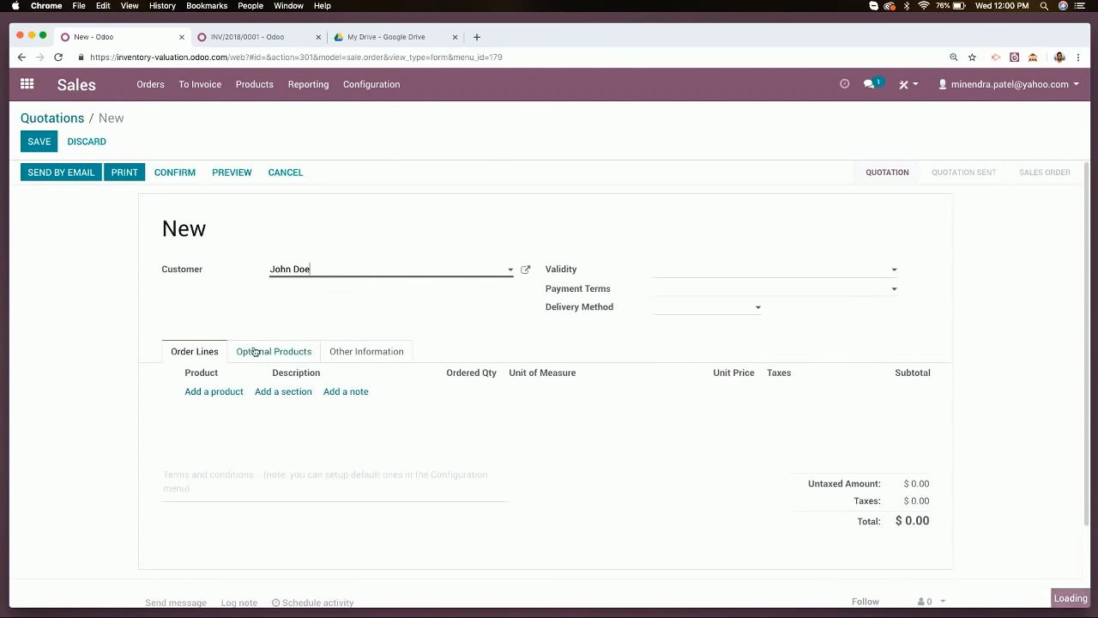
pyautogui.click(228, 391)
pyautogui.write('must')
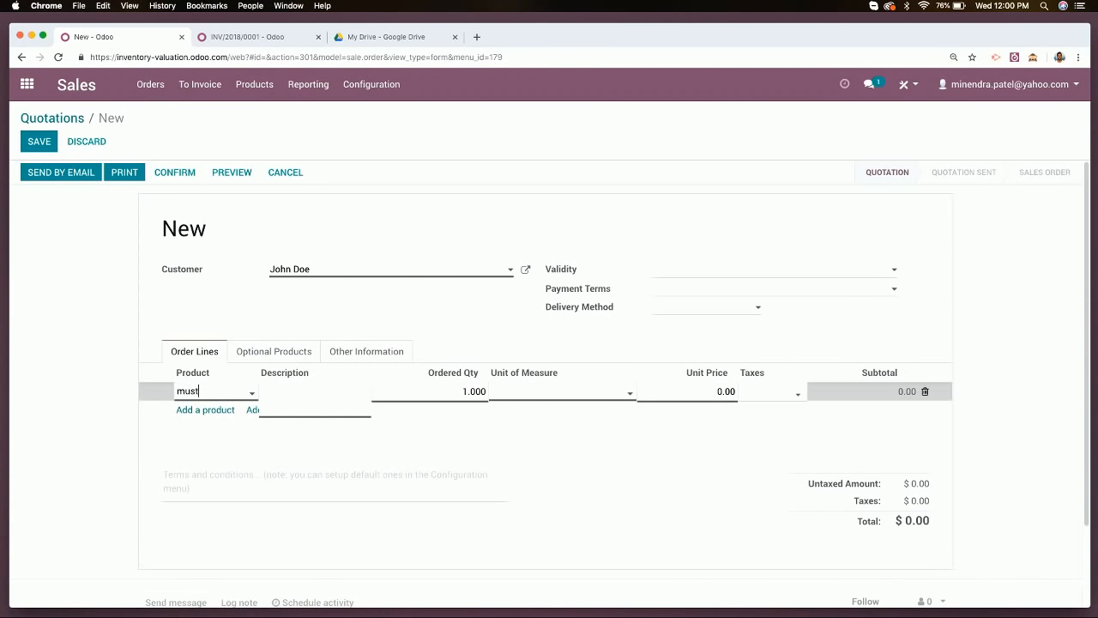
pyautogui.press('Return')
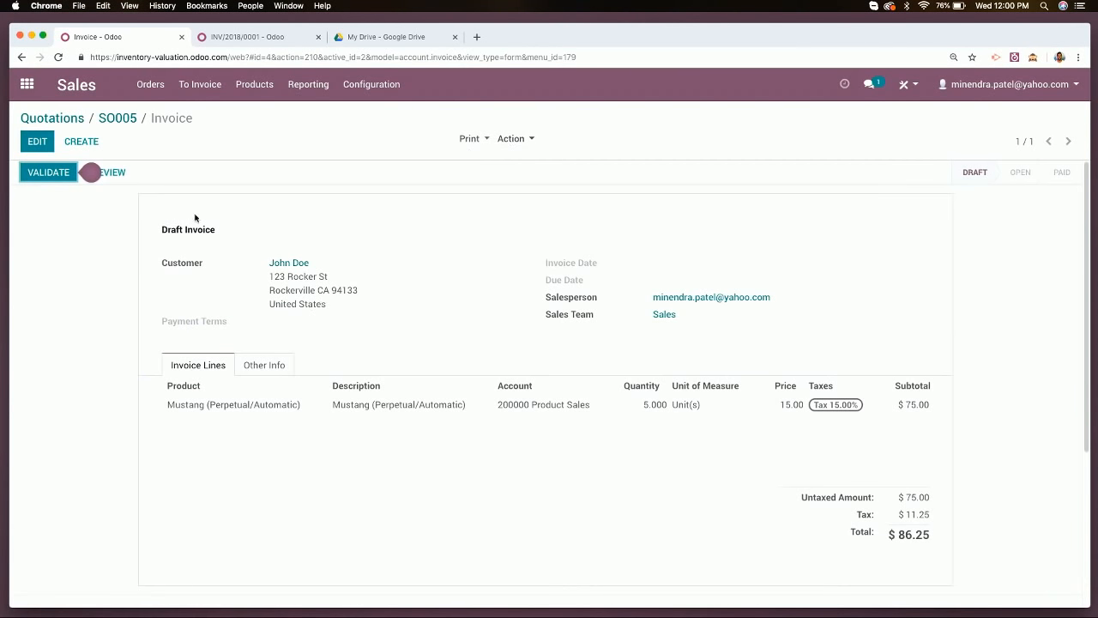
# Validate the draft customer invoice for 5 Mustangs and register its payment of $86.25 in the Bank (USD) journal
pyautogui.moveTo(34, 178)
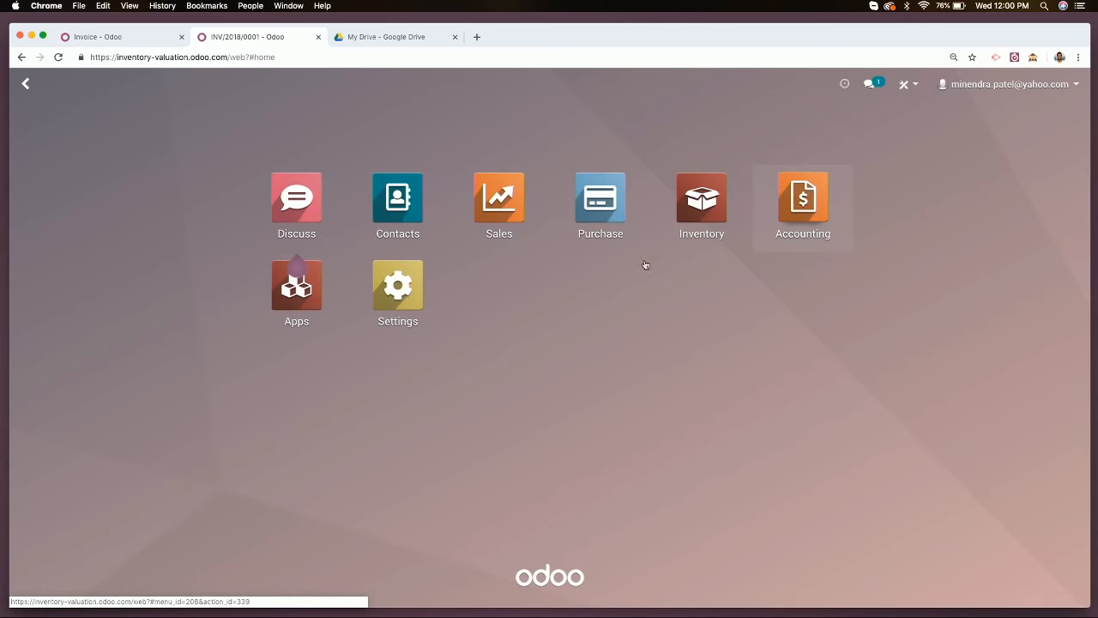
pyautogui.click(801, 200)
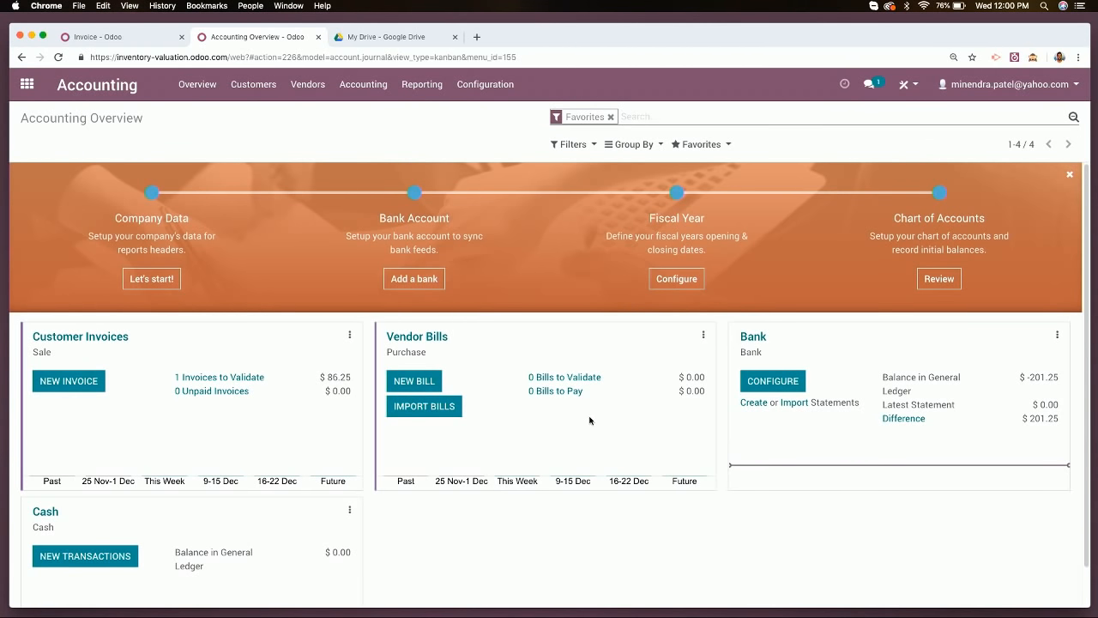
pyautogui.click(111, 38)
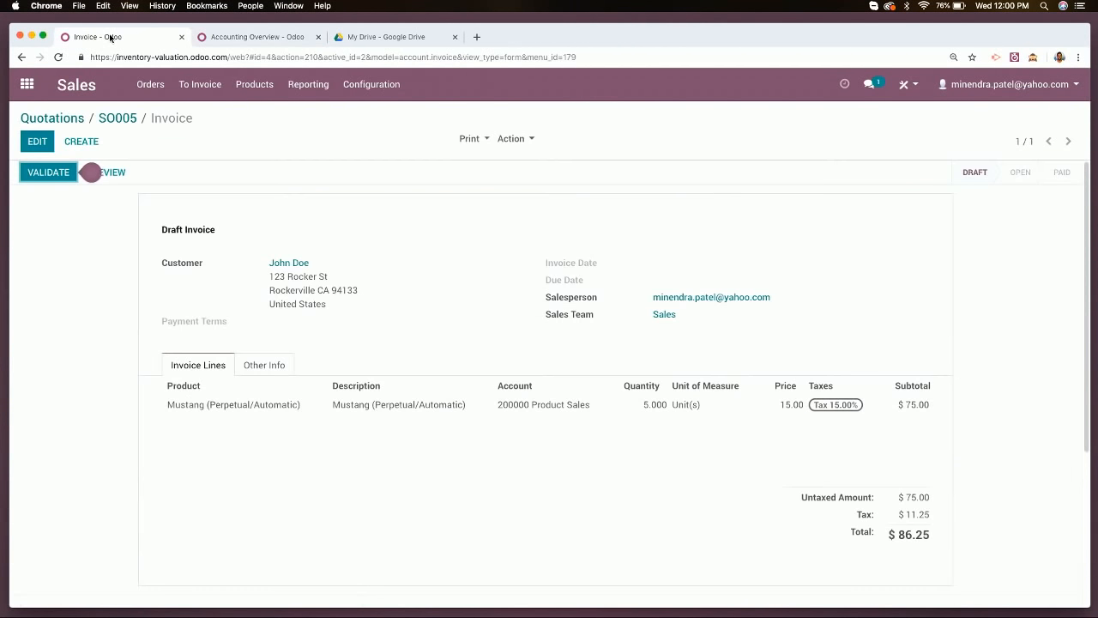
pyautogui.click(60, 173)
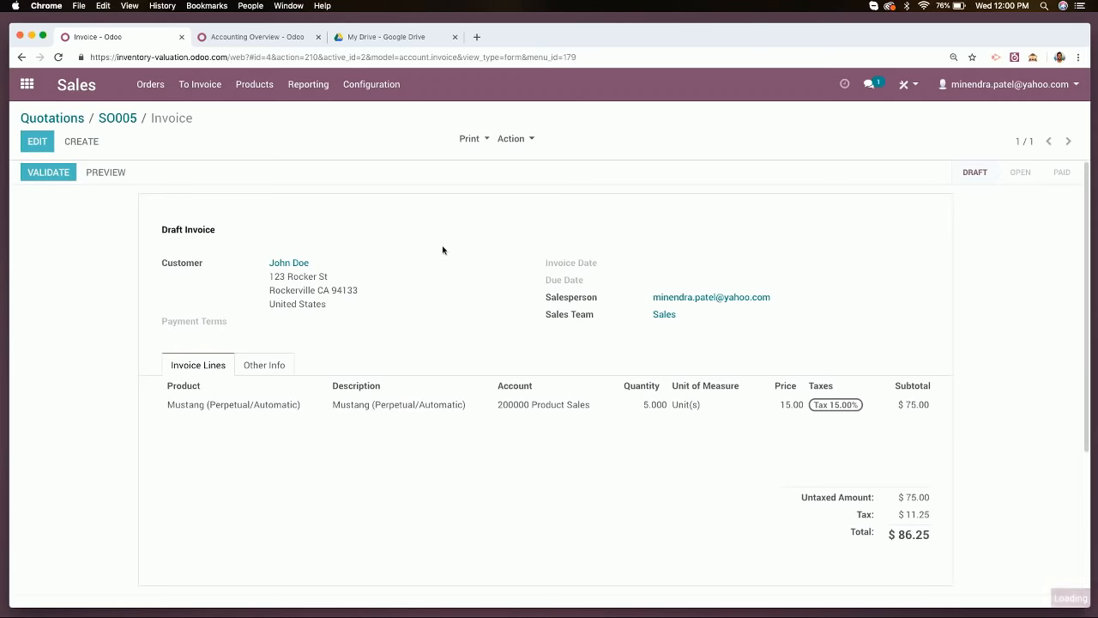
pyautogui.click(143, 173)
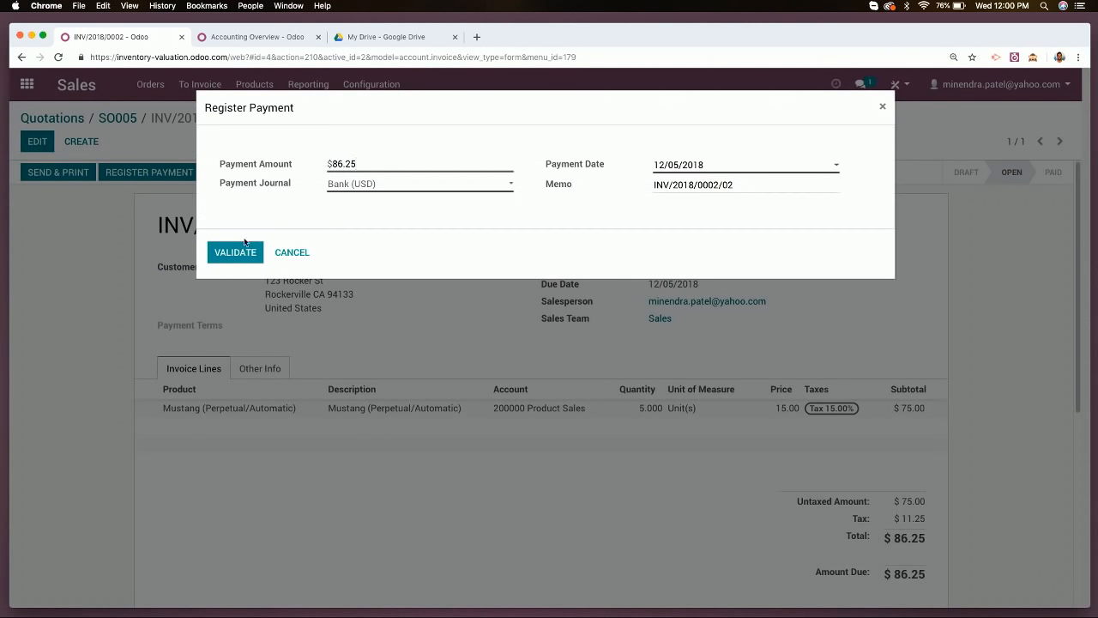
pyautogui.click(240, 250)
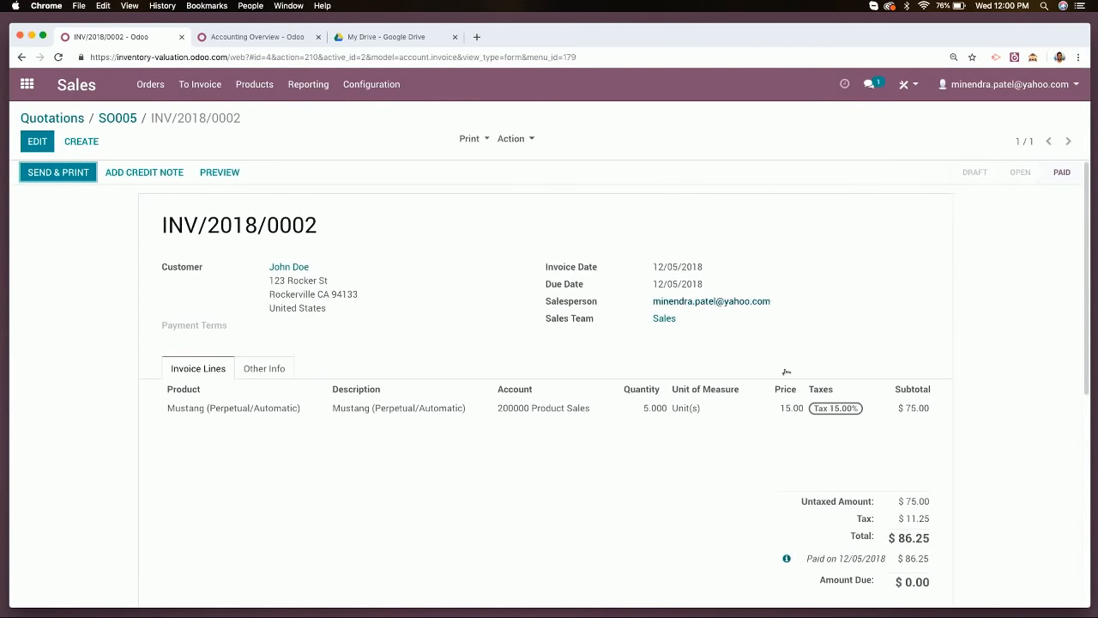
# Open the Balance Sheet report in the Accounting app
pyautogui.click(270, 38)
pyautogui.click(433, 88)
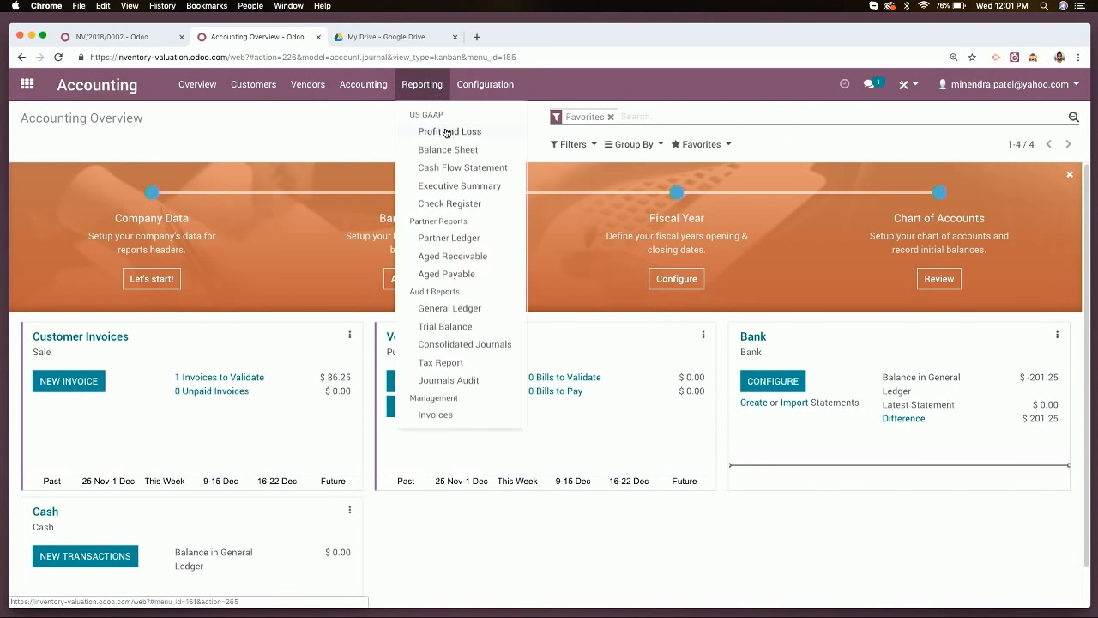
pyautogui.click(448, 149)
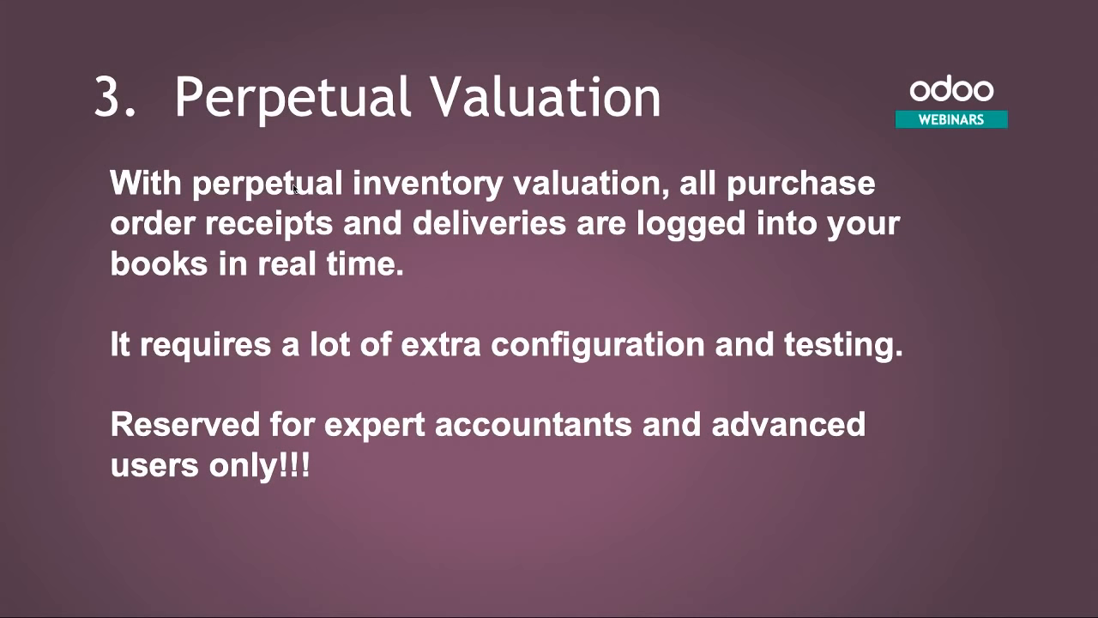
pyautogui.press('Right')
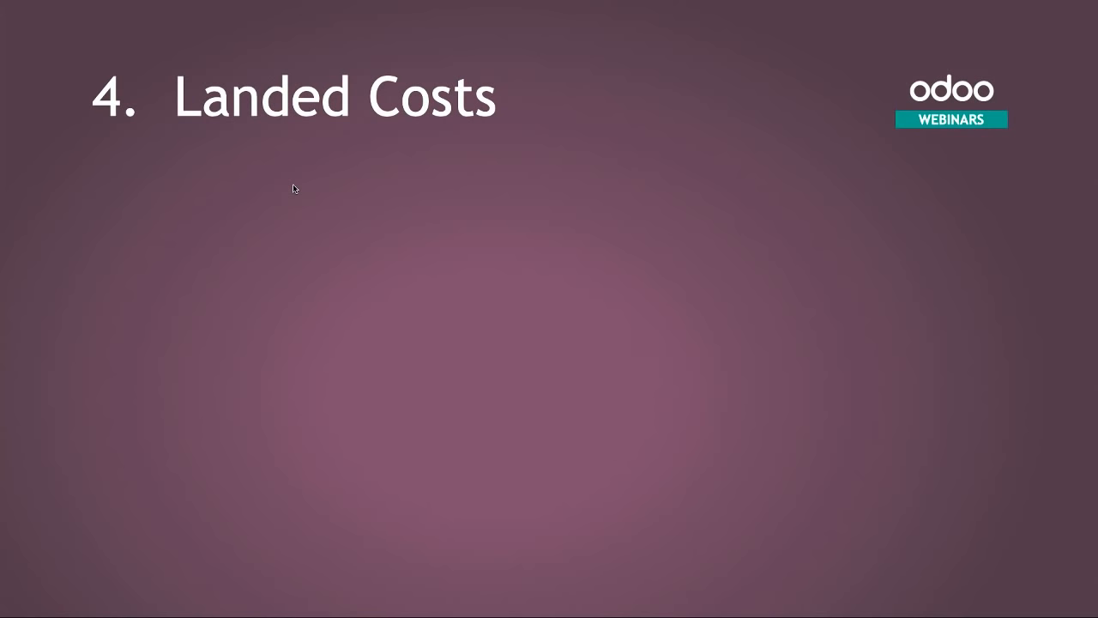
pyautogui.press('Right')
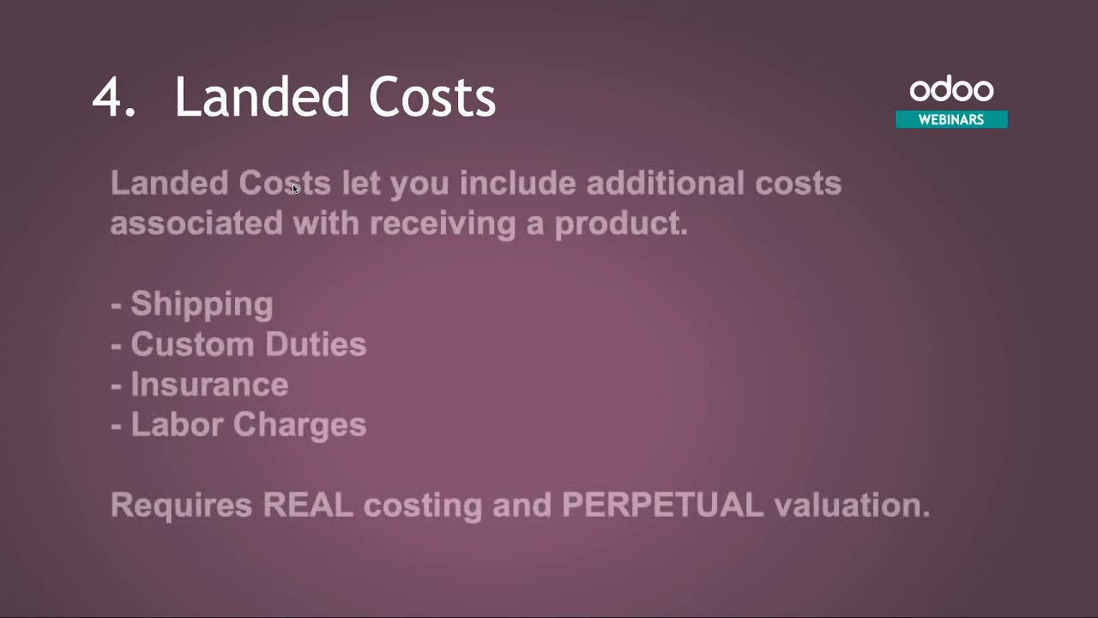
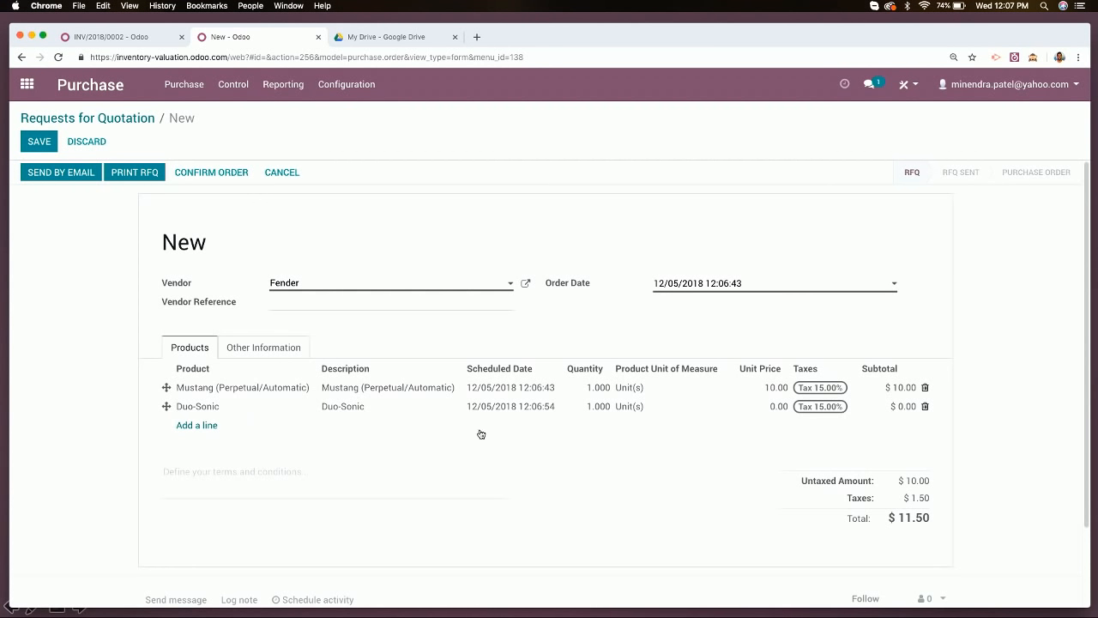
# Set the quantities to 5 for Mustang (Perpetual/Automatic) and 2 for Duo-Sonic, then save and confirm the Fender purchase order
pyautogui.click(587, 388)
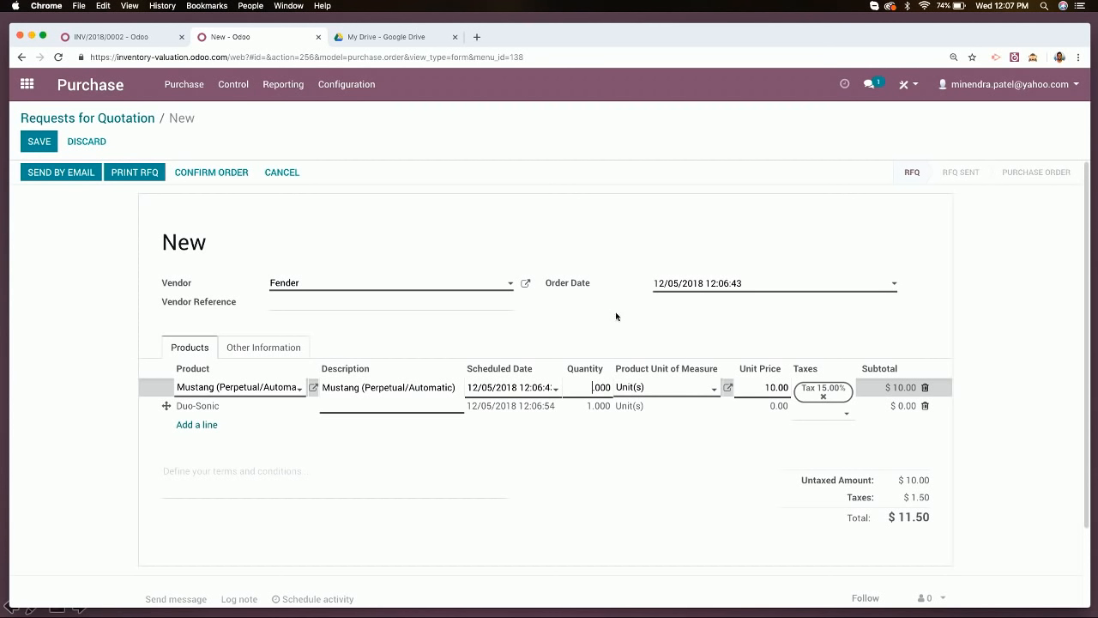
pyautogui.write('5')
pyautogui.click(592, 407)
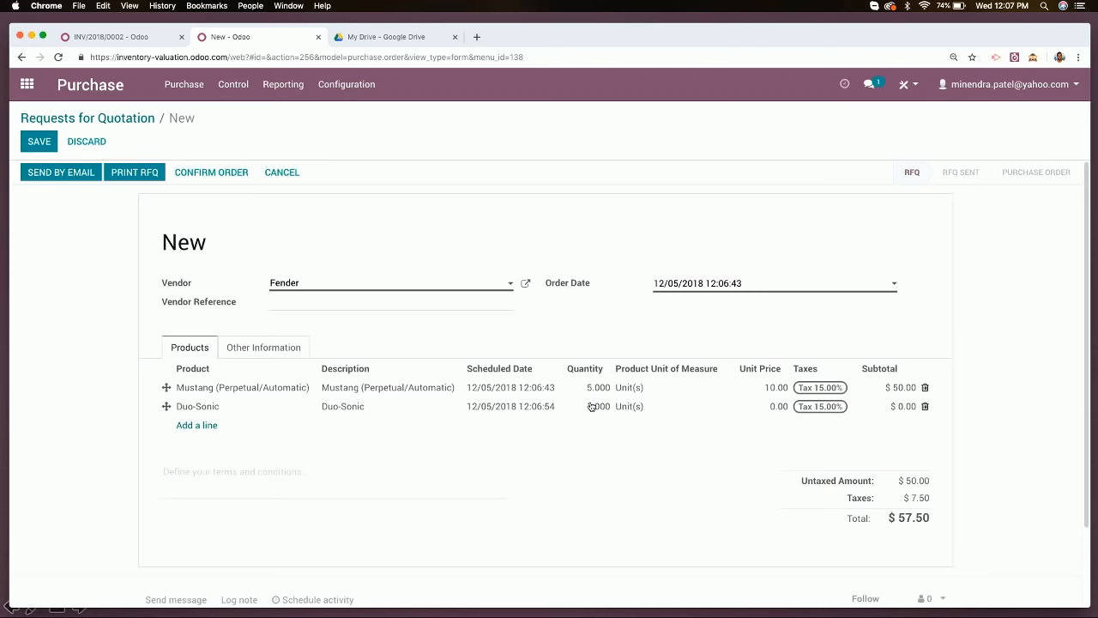
pyautogui.write('2')
pyautogui.press('Tab')
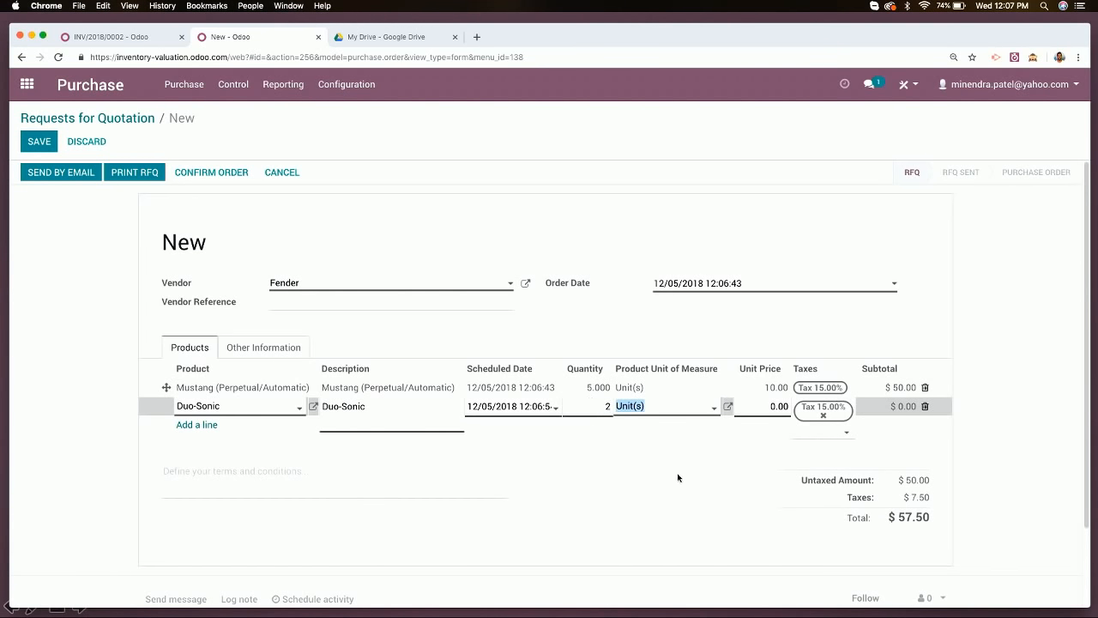
pyautogui.click(679, 475)
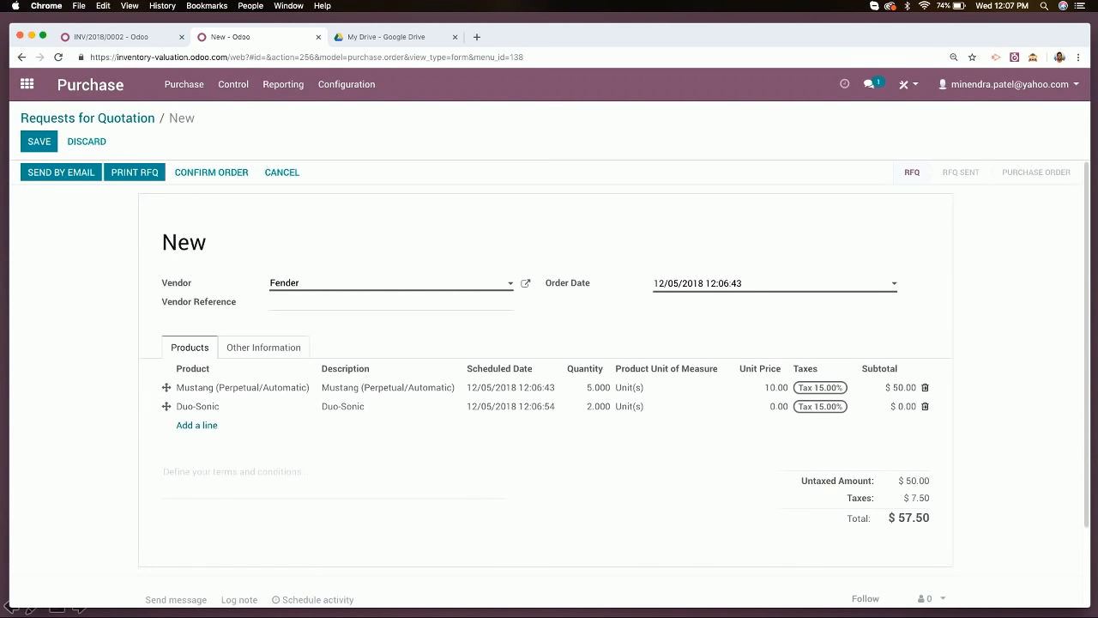
pyautogui.click(37, 142)
pyautogui.click(211, 173)
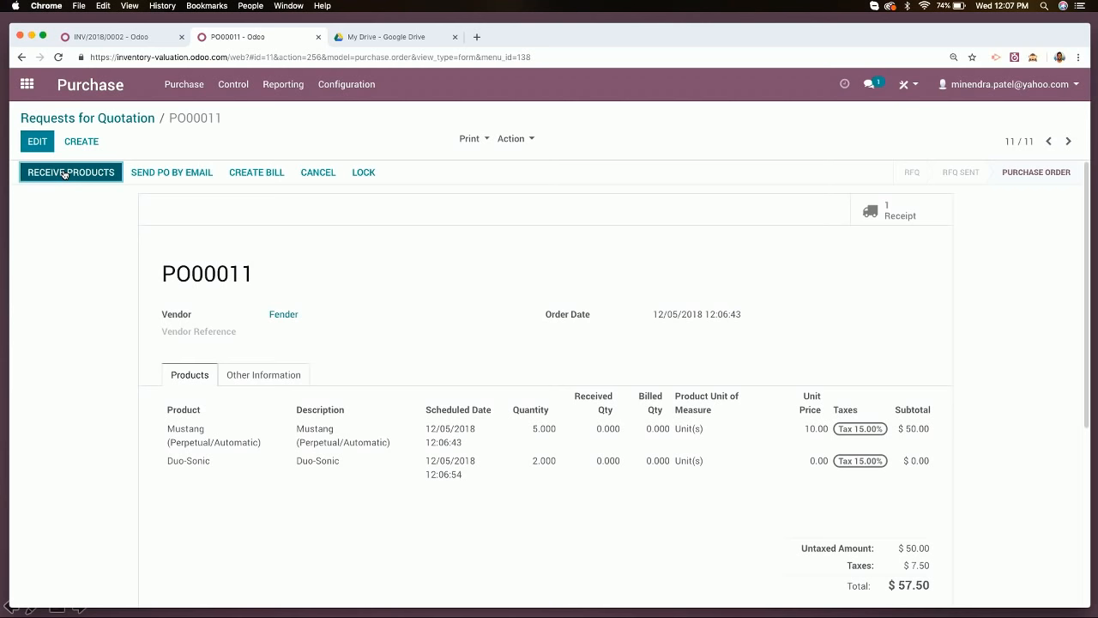
# Try to receive the Mustang and Duo-Sonic units of the purchase order with an immediate transfer
pyautogui.click(924, 214)
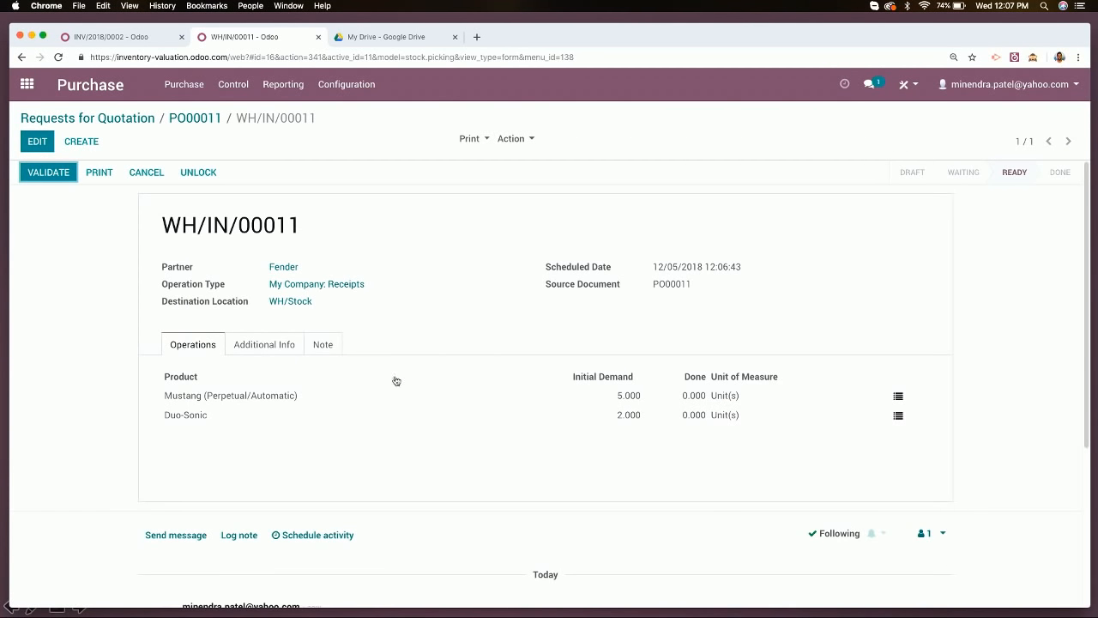
pyautogui.click(48, 171)
pyautogui.click(228, 218)
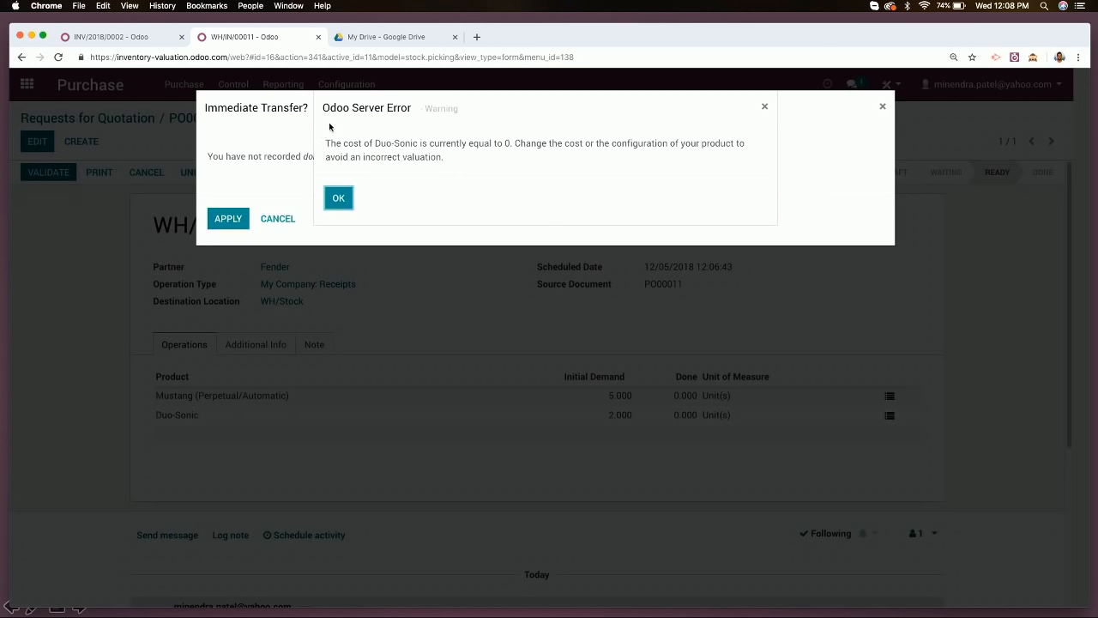
pyautogui.click(341, 198)
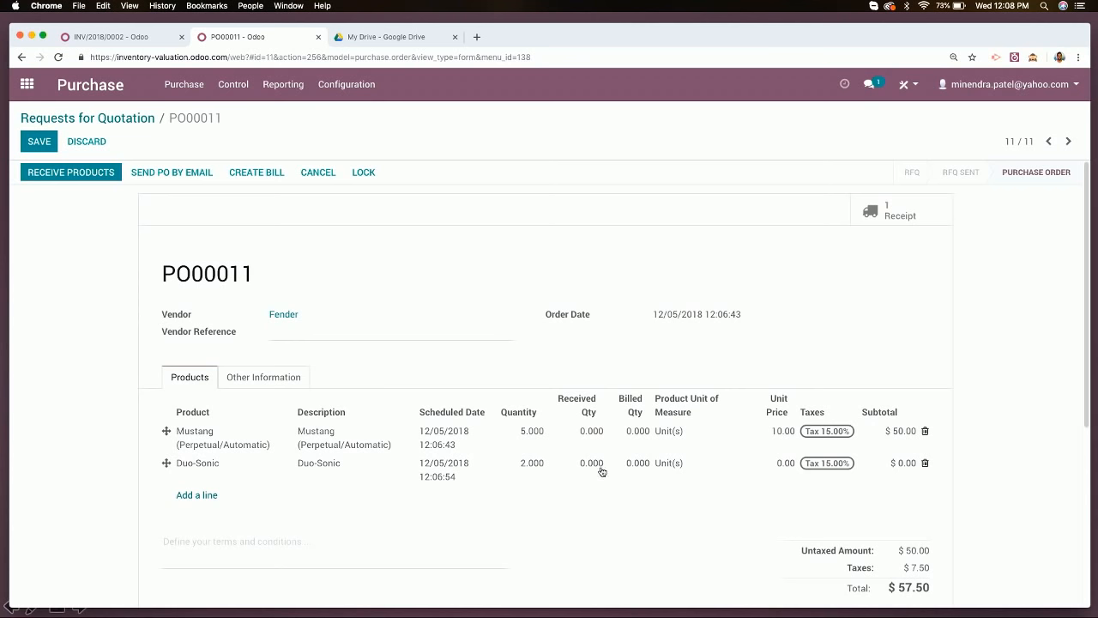
# Leave the purchase order and create a new request for quotation with Fender as the vendor
pyautogui.click(94, 119)
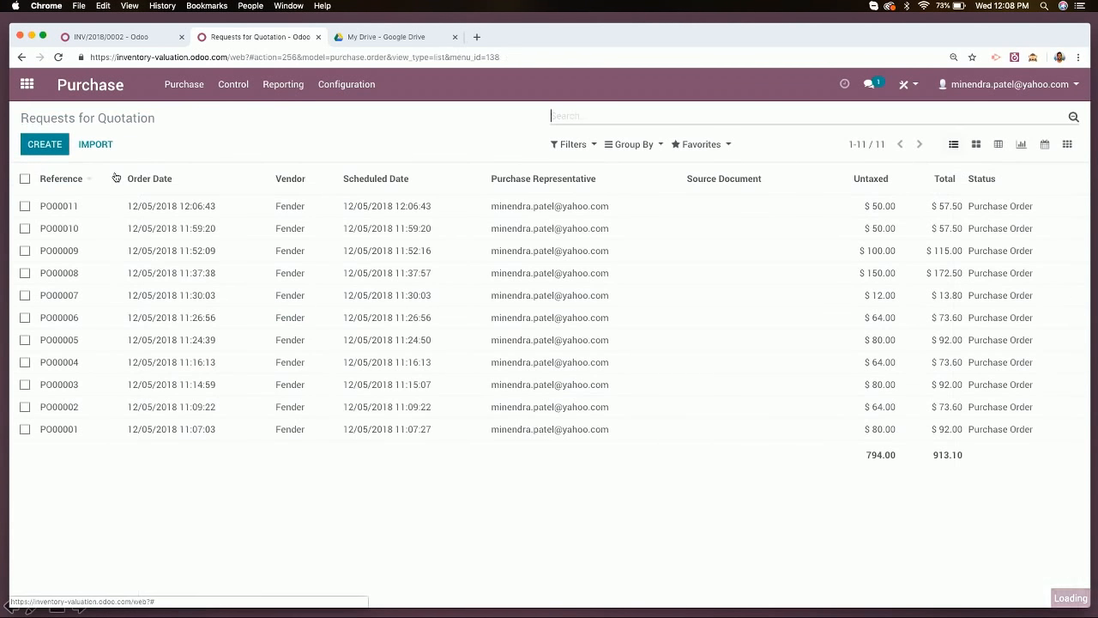
pyautogui.click(39, 141)
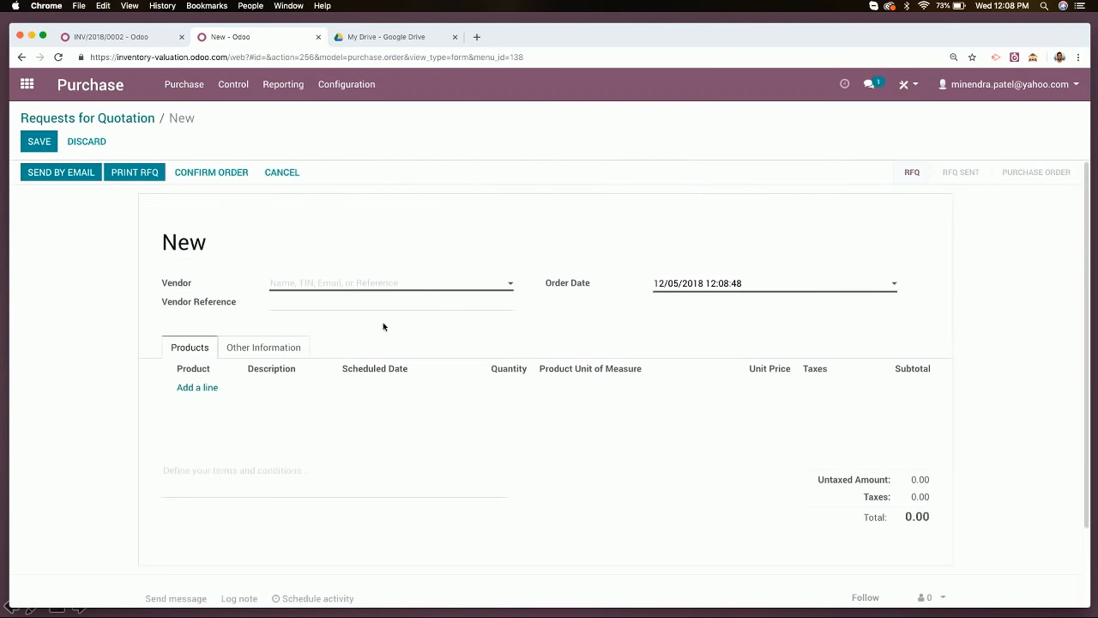
pyautogui.write('hjohn')
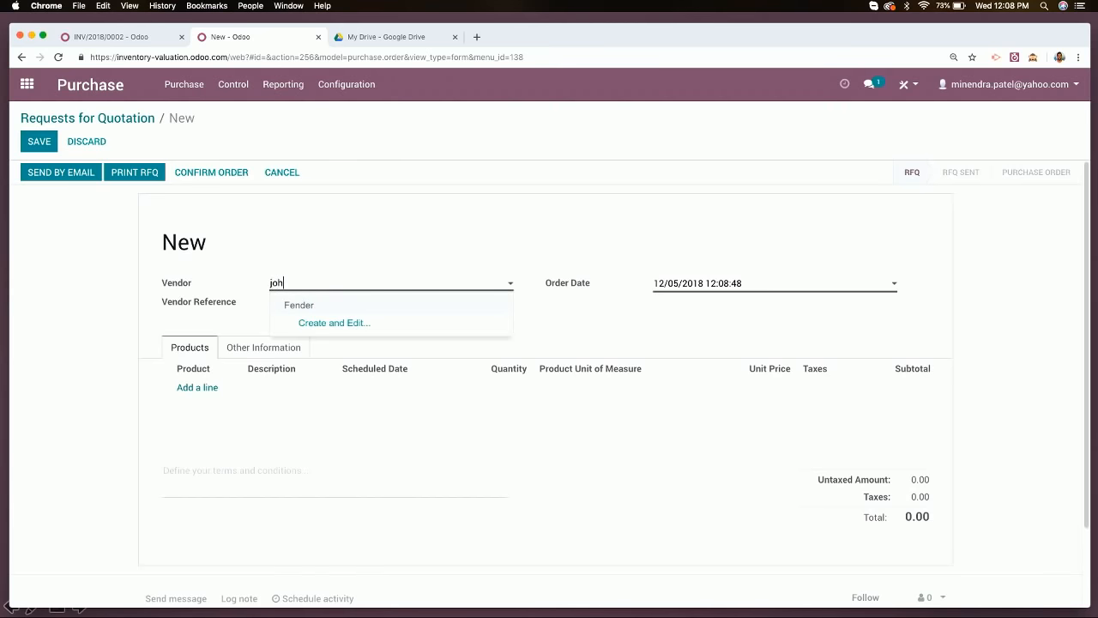
pyautogui.press('Return')
pyautogui.press('BackSpace')
pyautogui.press('BackSpace')
pyautogui.press('BackSpace')
pyautogui.press('BackSpace')
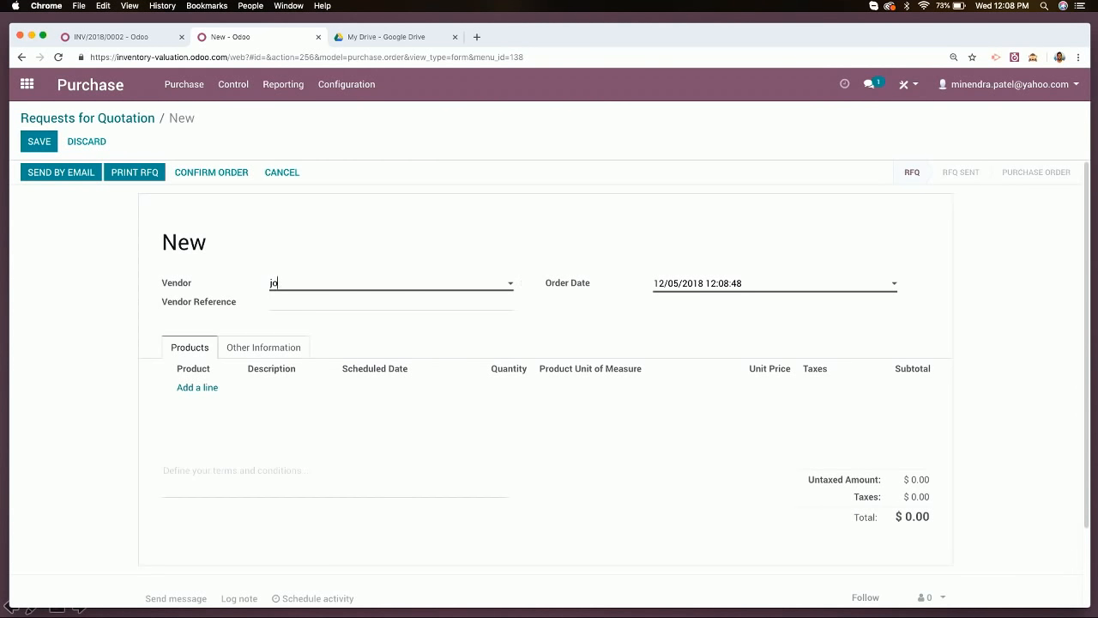
pyautogui.write('fende')
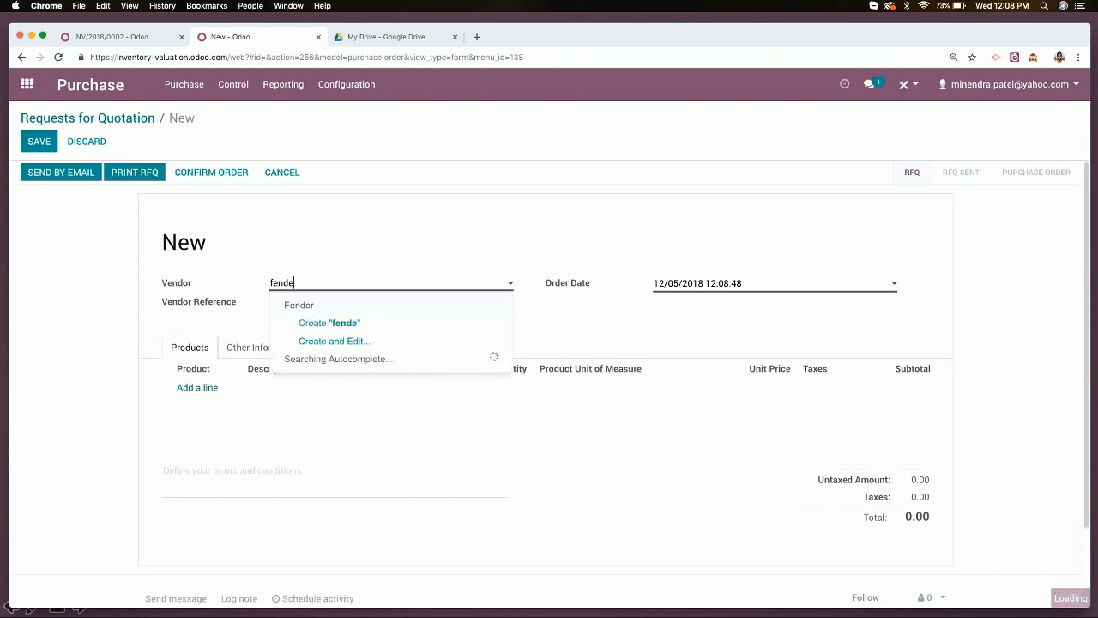
pyautogui.press('Return')
pyautogui.press('Tab')
# Add order lines for 5 units of Mustang (Perpetual/Automatic) and 2 units of Duo-Sonic
pyautogui.click(198, 387)
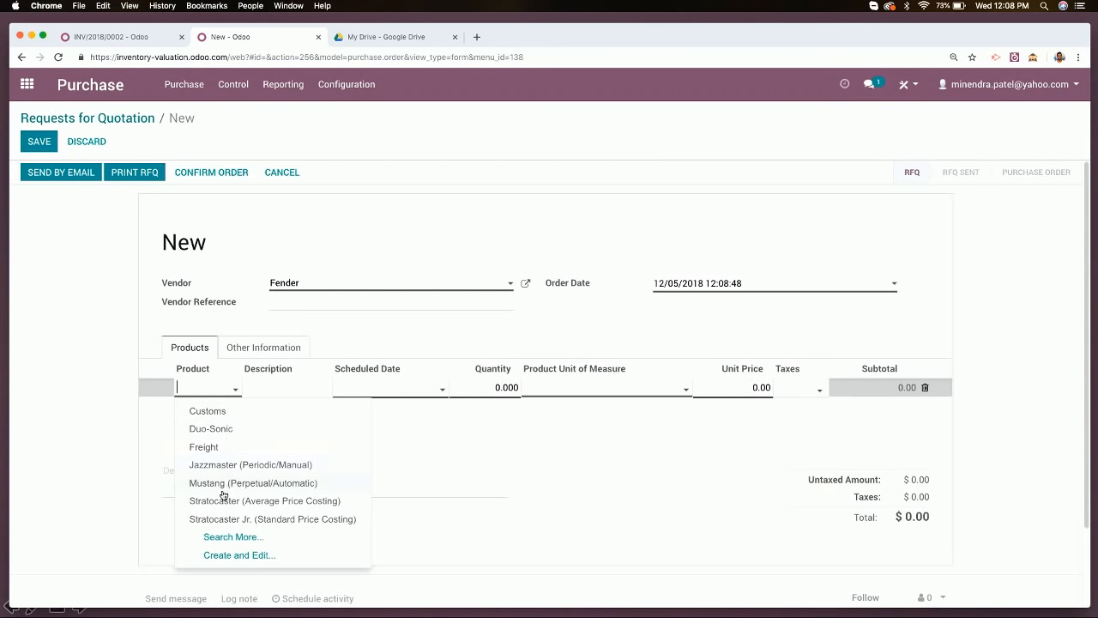
pyautogui.click(223, 486)
pyautogui.click(464, 389)
pyautogui.write('5')
pyautogui.click(196, 406)
pyautogui.click(214, 437)
pyautogui.click(498, 406)
pyautogui.write('2')
pyautogui.click(550, 507)
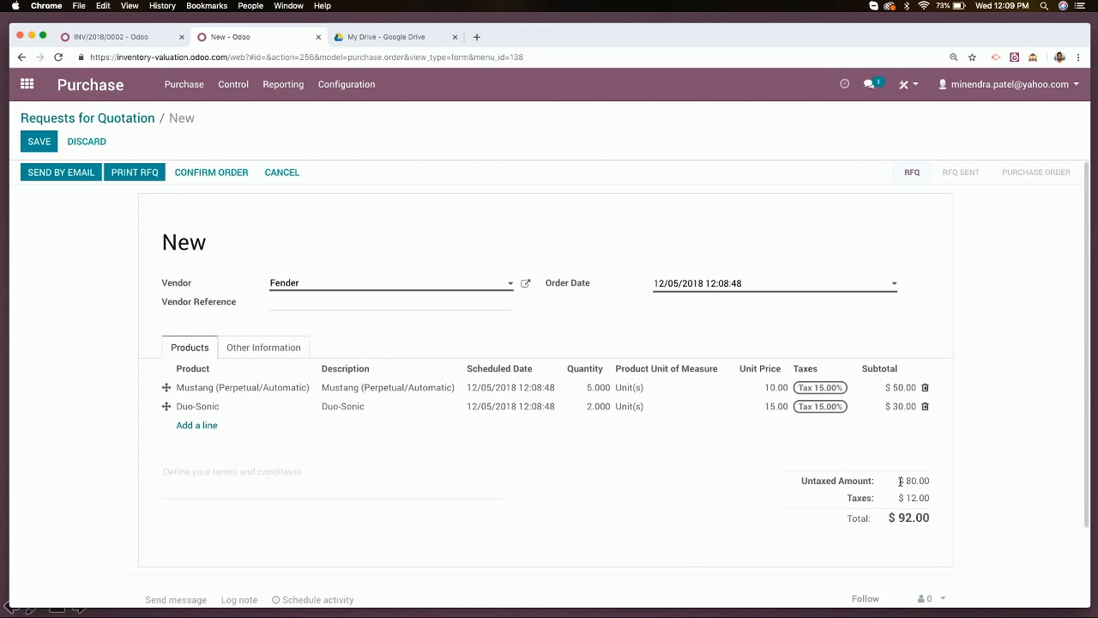
# Save and confirm the Fender order, then receive all its Mustang and Duo-Sonic units with an immediate transfer
pyautogui.click(28, 144)
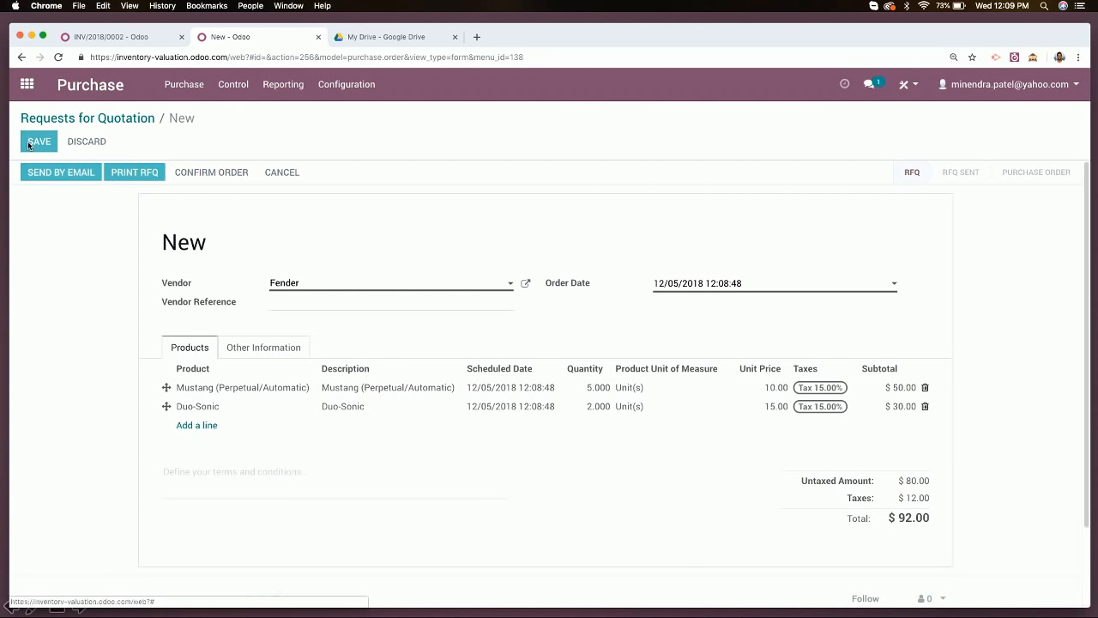
pyautogui.click(197, 173)
pyautogui.click(66, 173)
pyautogui.click(49, 173)
pyautogui.click(233, 221)
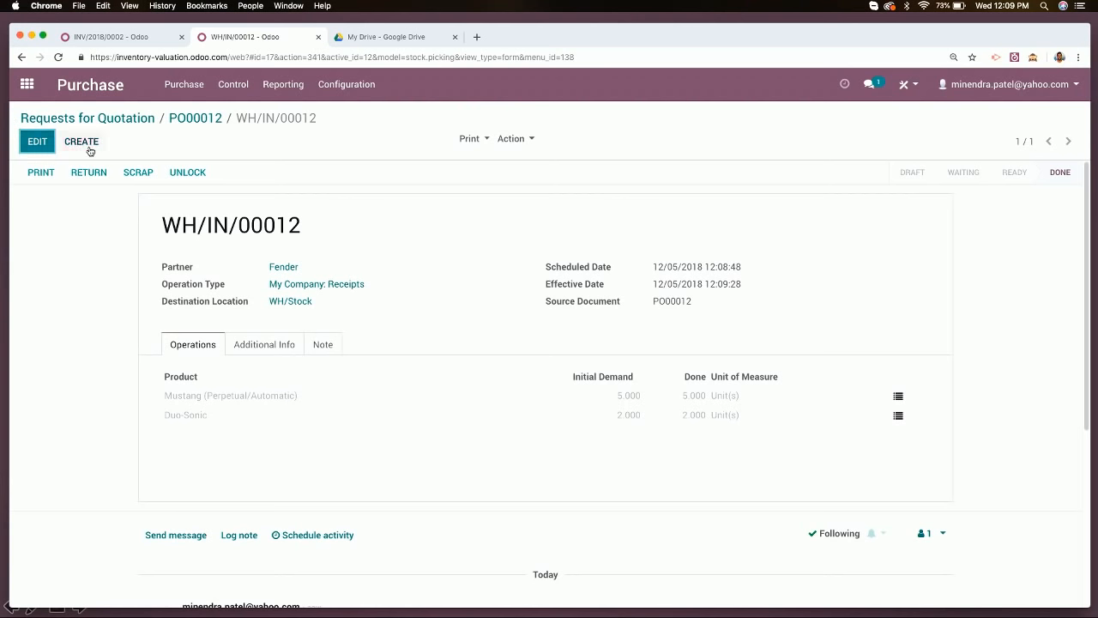
pyautogui.click(199, 117)
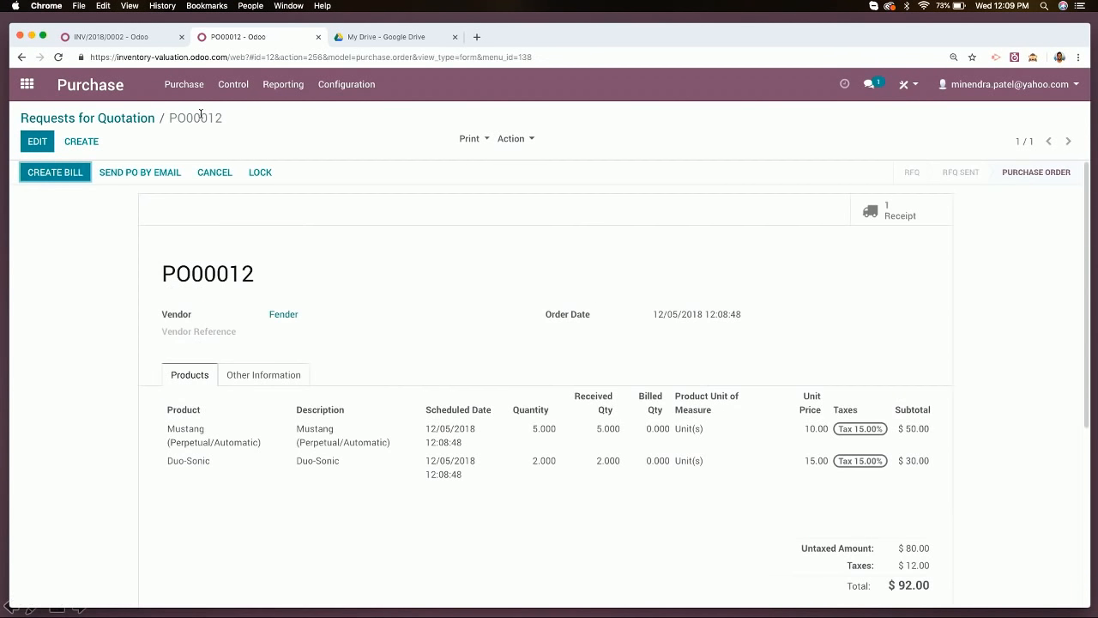
pyautogui.click(896, 210)
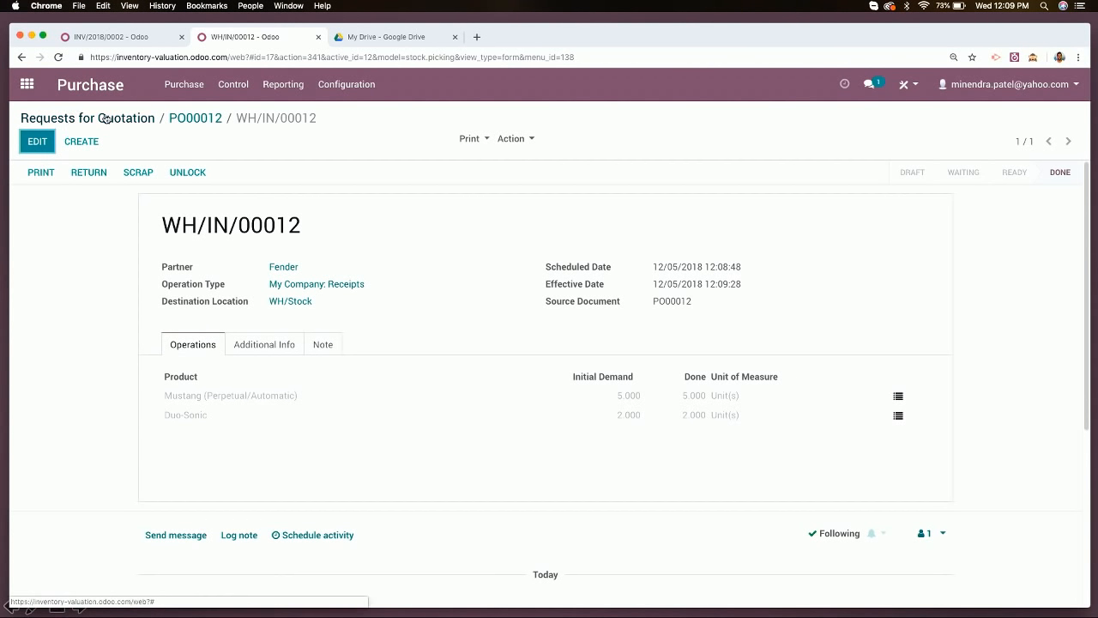
# Look through the product list in the Inventory app and the Purchase Analysis report in the Purchase app
pyautogui.click(27, 84)
pyautogui.click(702, 197)
pyautogui.click(307, 90)
pyautogui.click(311, 116)
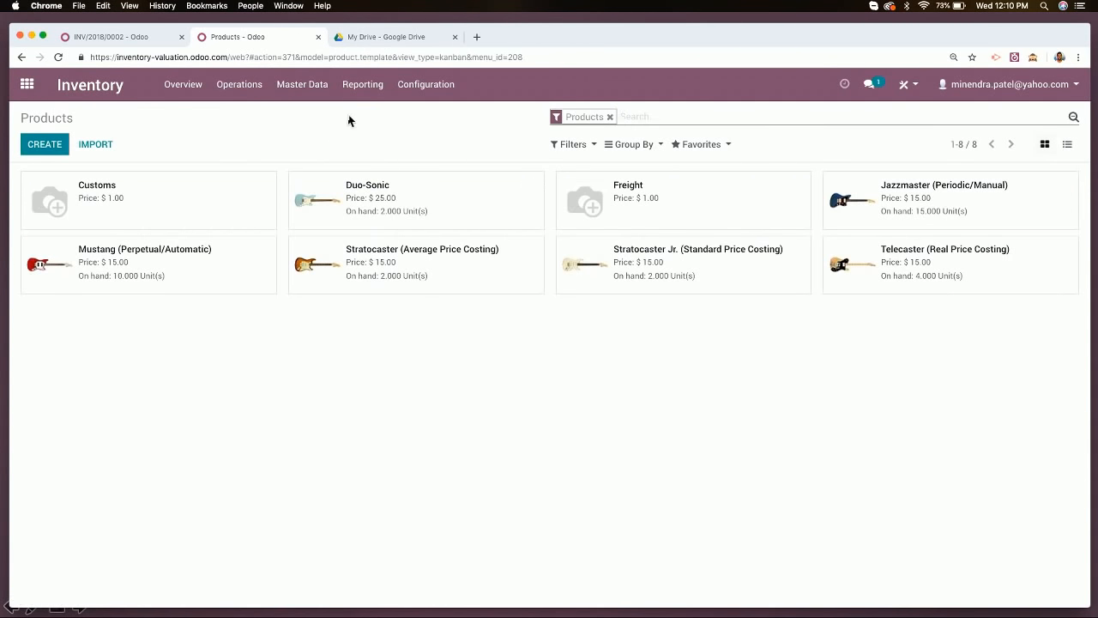
pyautogui.click(362, 91)
pyautogui.click(362, 91)
pyautogui.click(459, 86)
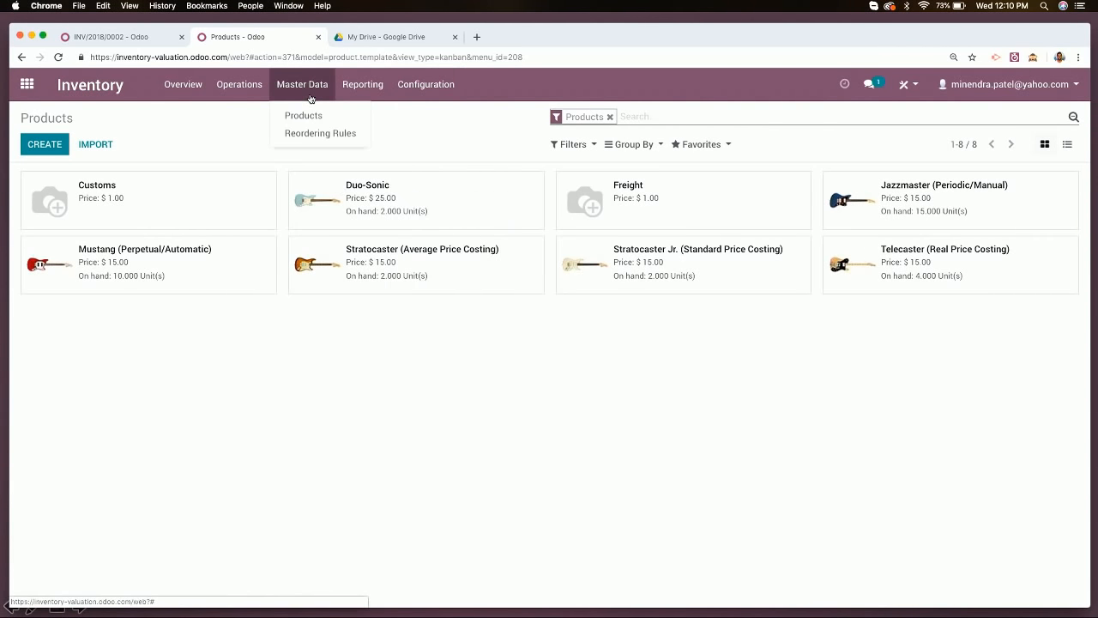
pyautogui.click(26, 84)
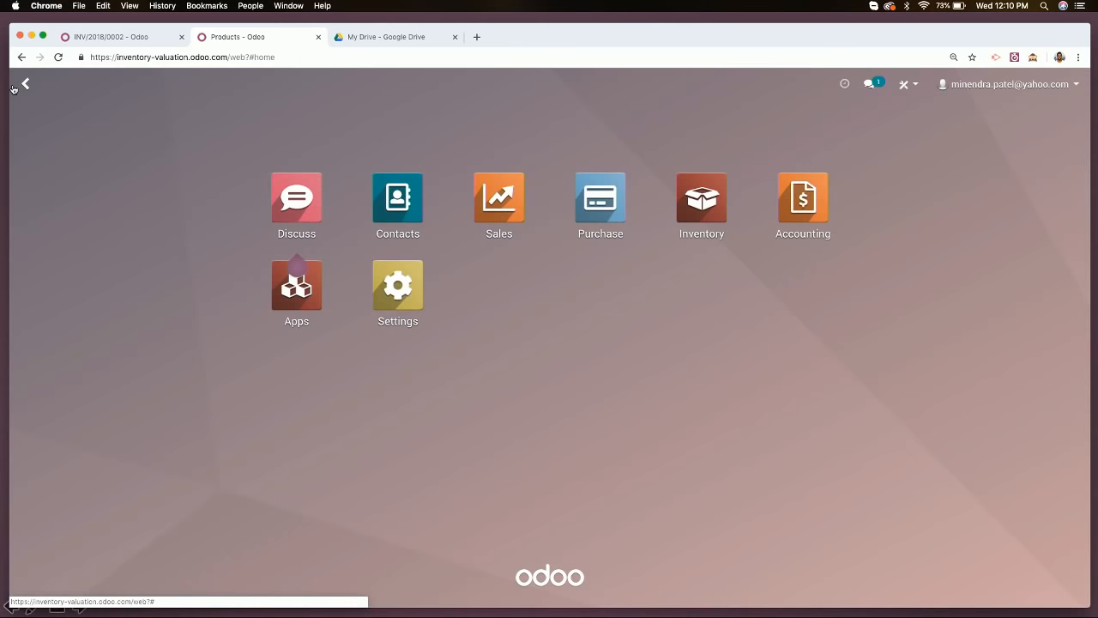
pyautogui.click(594, 198)
pyautogui.click(285, 85)
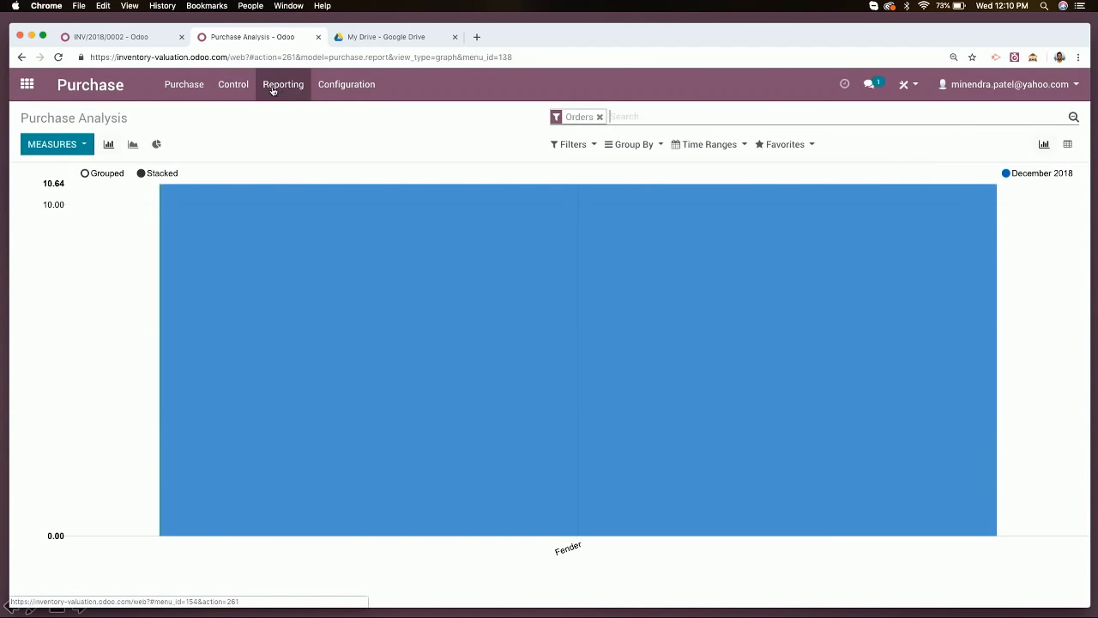
pyautogui.click(249, 88)
# Switch to the Accounting app and open the list of journal entries to review the stock journal postings
pyautogui.click(27, 84)
pyautogui.click(815, 197)
pyautogui.click(367, 86)
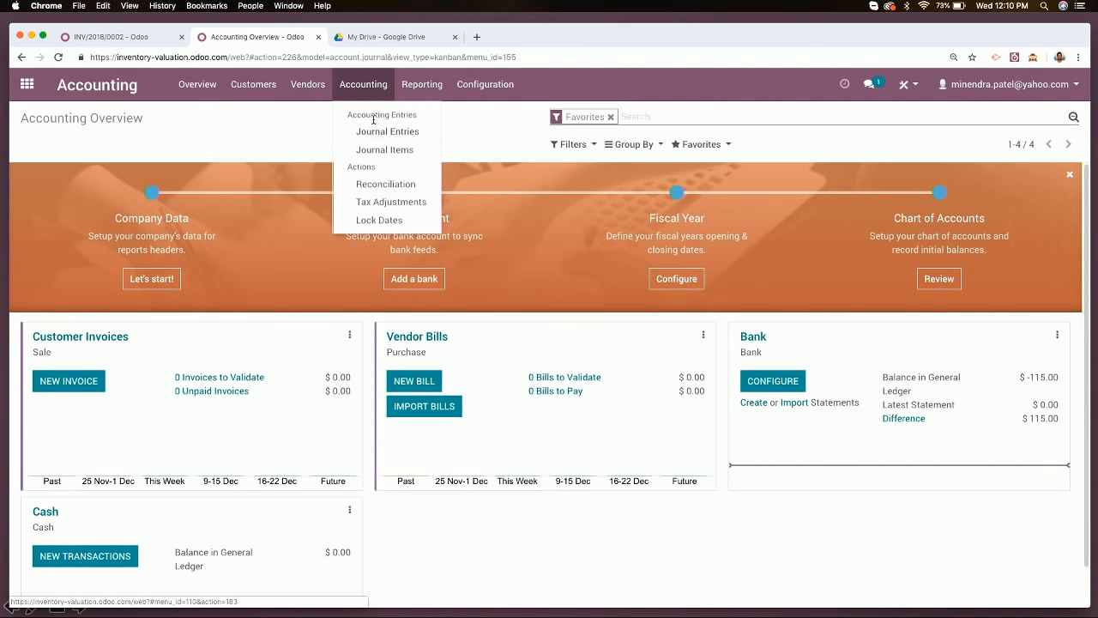
pyautogui.click(403, 100)
pyautogui.moveTo(305, 89)
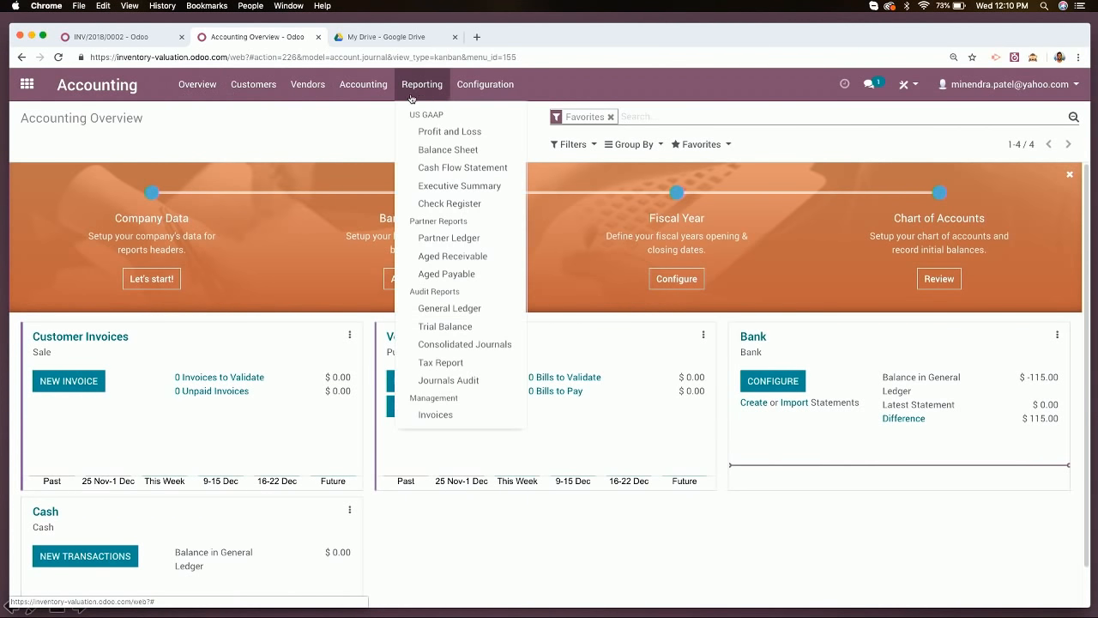
pyautogui.moveTo(376, 96)
pyautogui.click(386, 132)
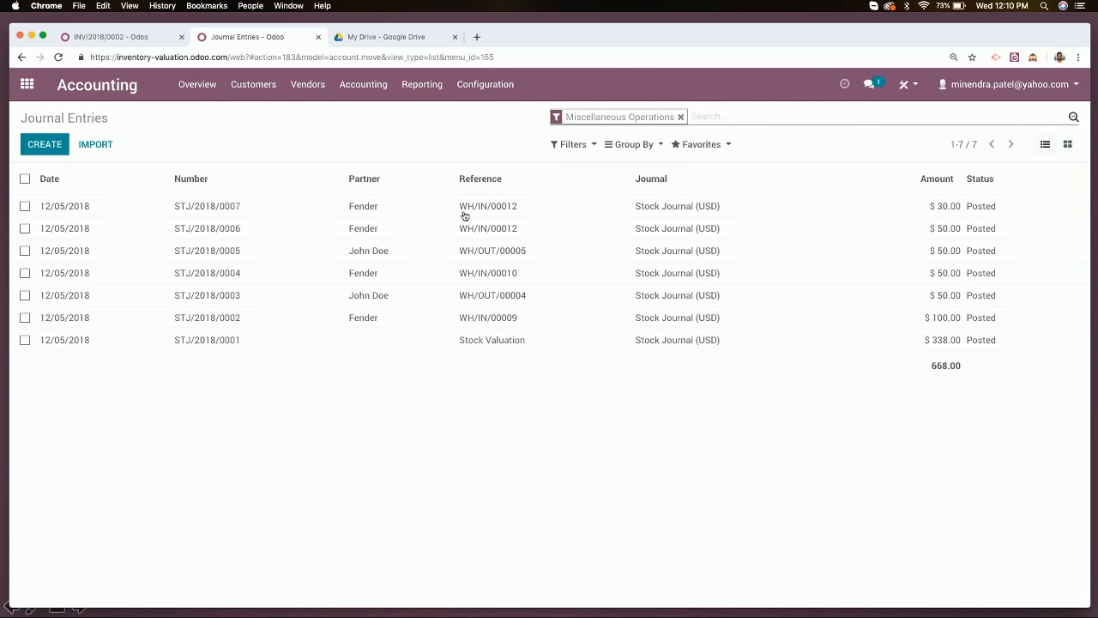
# Start a new journal entry with the reference Landed Cost in the Stock Journal (USD)
pyautogui.click(56, 147)
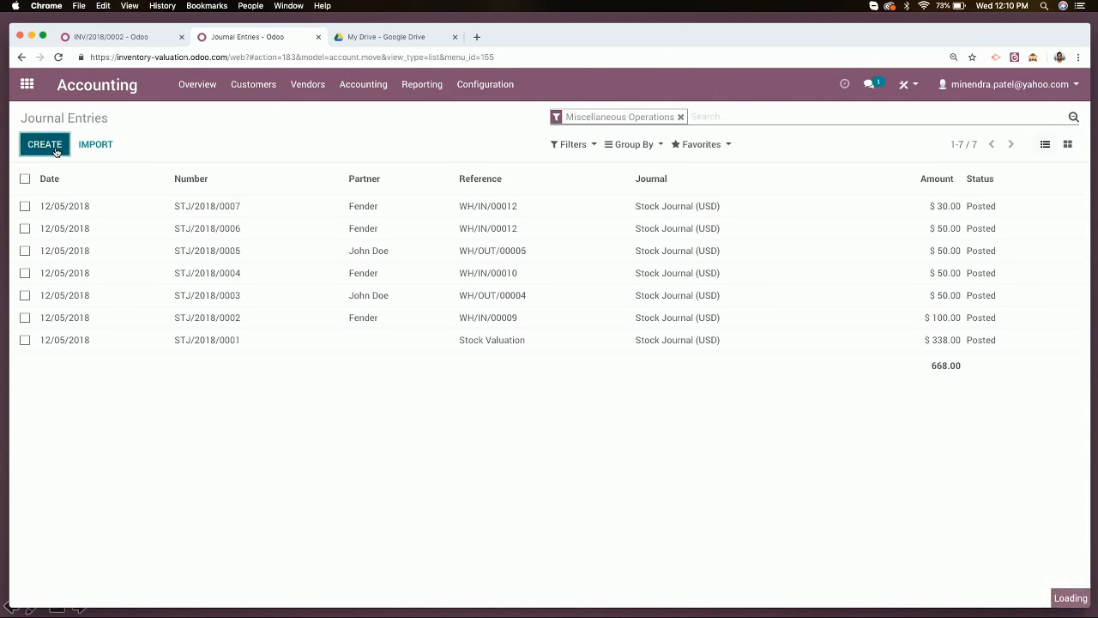
pyautogui.click(515, 284)
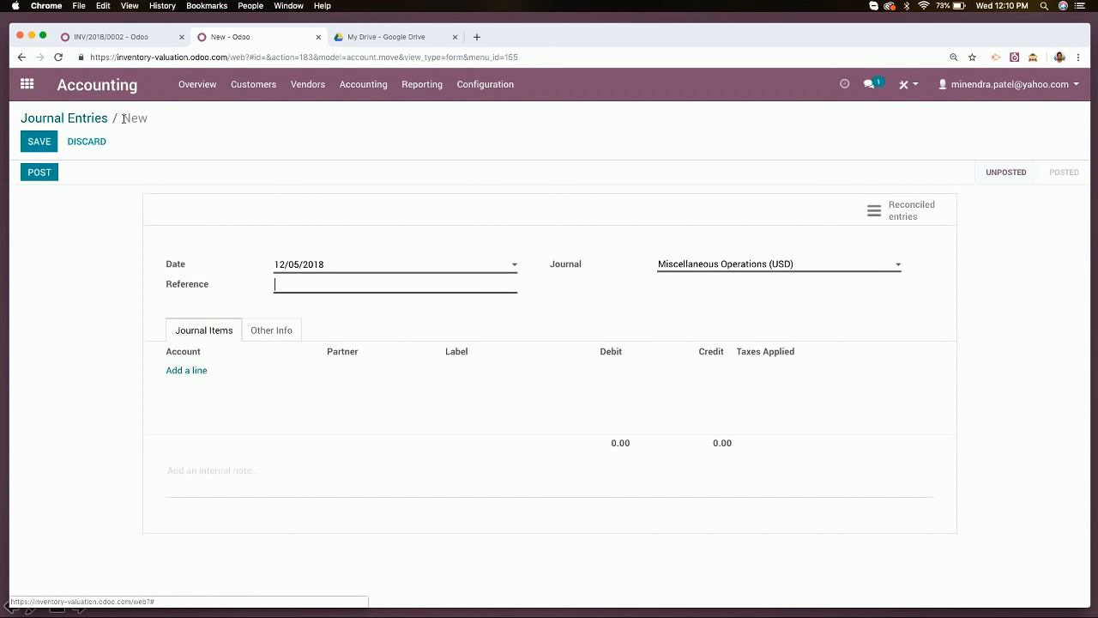
pyautogui.click(369, 93)
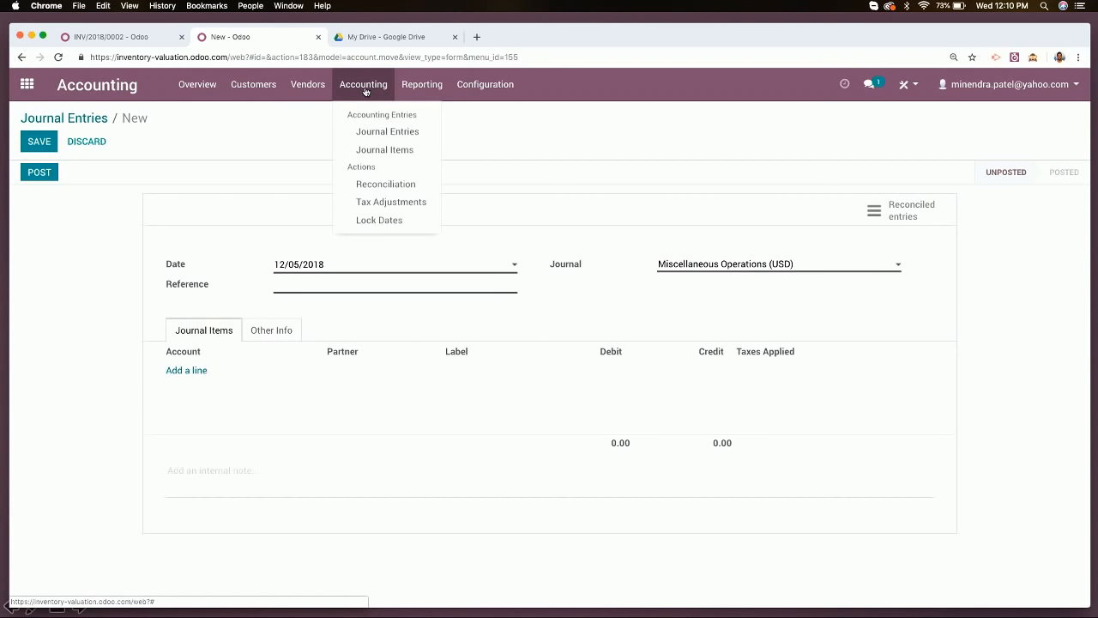
pyautogui.click(367, 90)
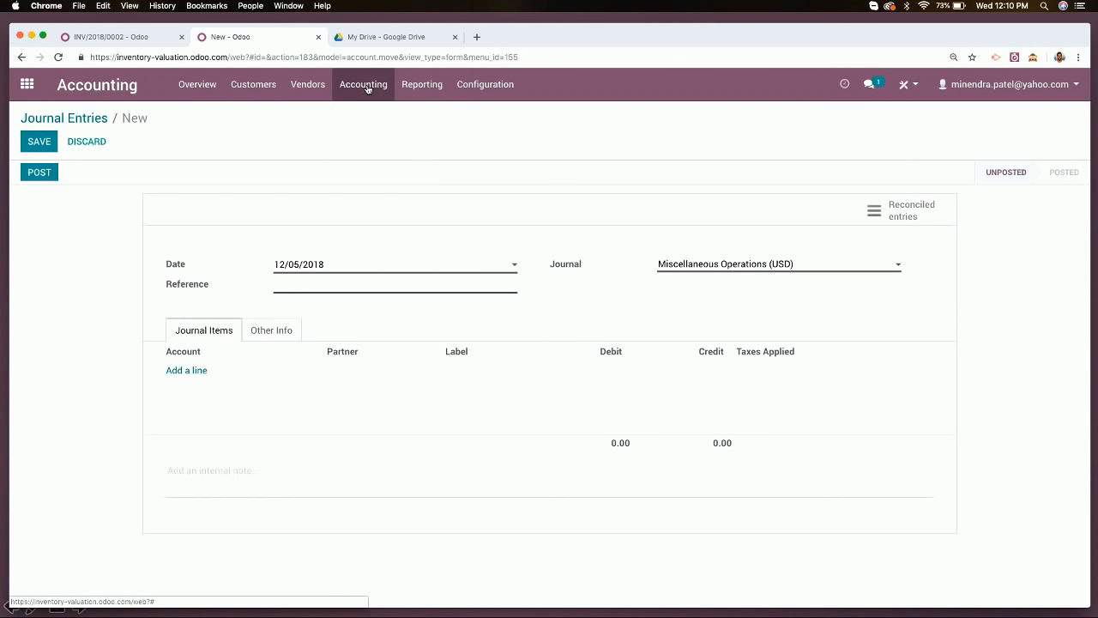
pyautogui.click(395, 284)
pyautogui.write('Landed Cost')
pyautogui.click(778, 264)
pyautogui.click(700, 330)
# Add a journal item on the 101110 Stock Valuation Account labelled Landed cost, and discard the unsaved journal entry
pyautogui.click(193, 374)
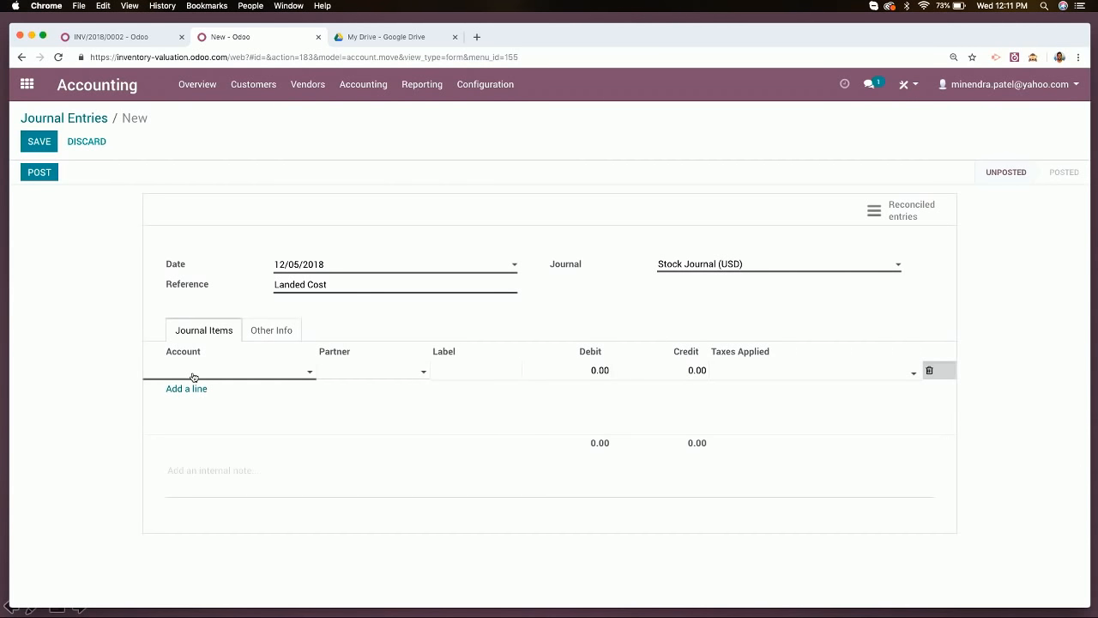
pyautogui.write('fre')
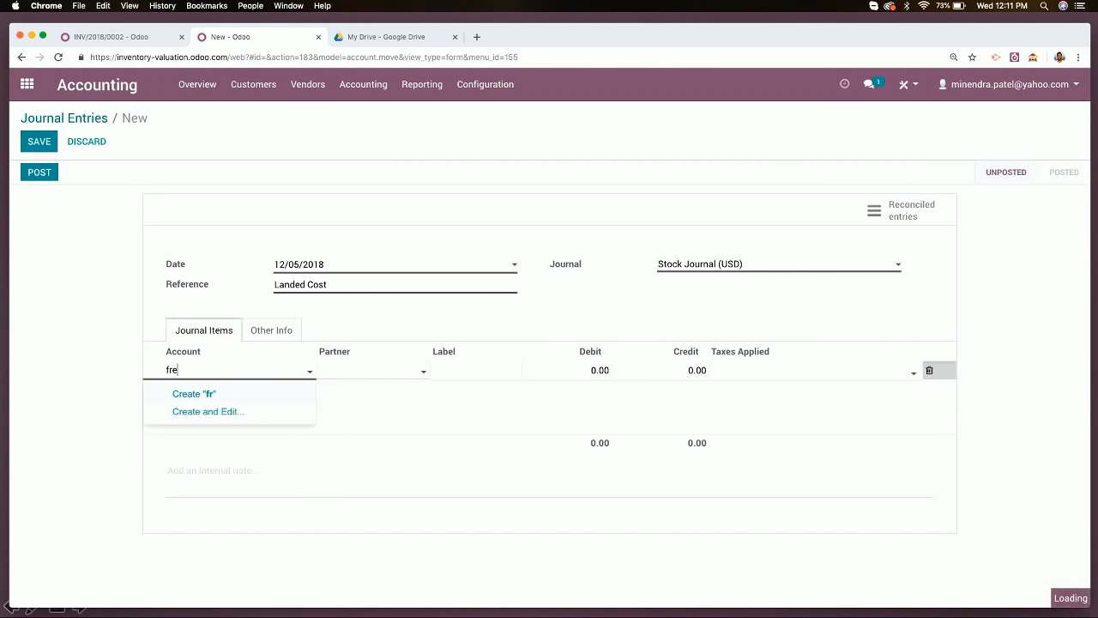
pyautogui.press('BackSpace')
pyautogui.press('BackSpace')
pyautogui.write('f')
pyautogui.press('BackSpace')
pyautogui.write('e')
pyautogui.press('BackSpace')
pyautogui.press('BackSpace')
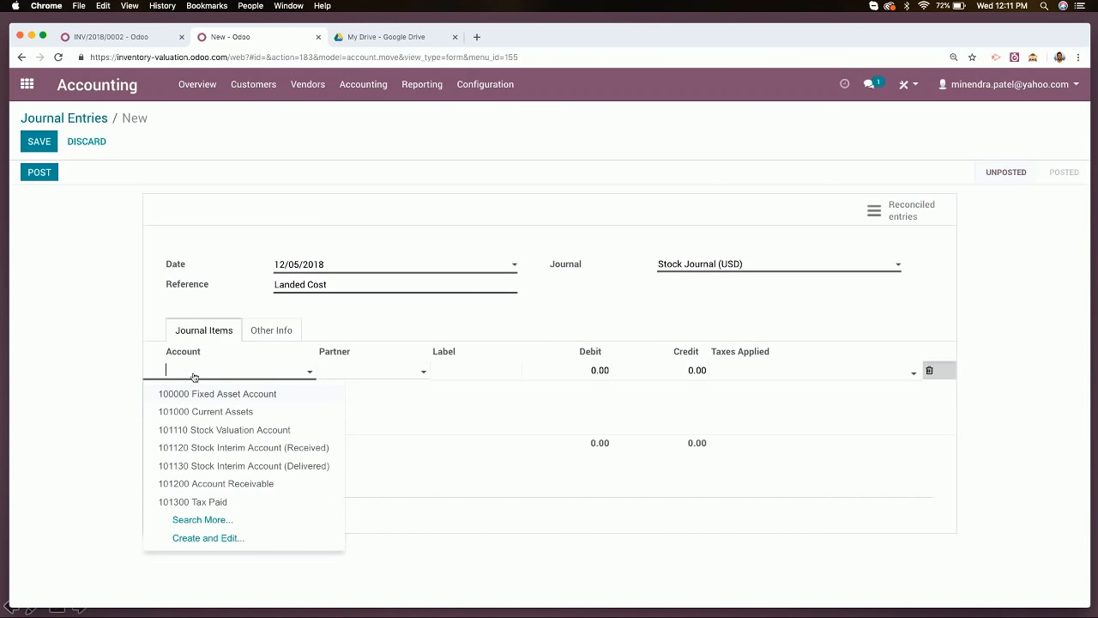
pyautogui.click(290, 430)
pyautogui.click(440, 369)
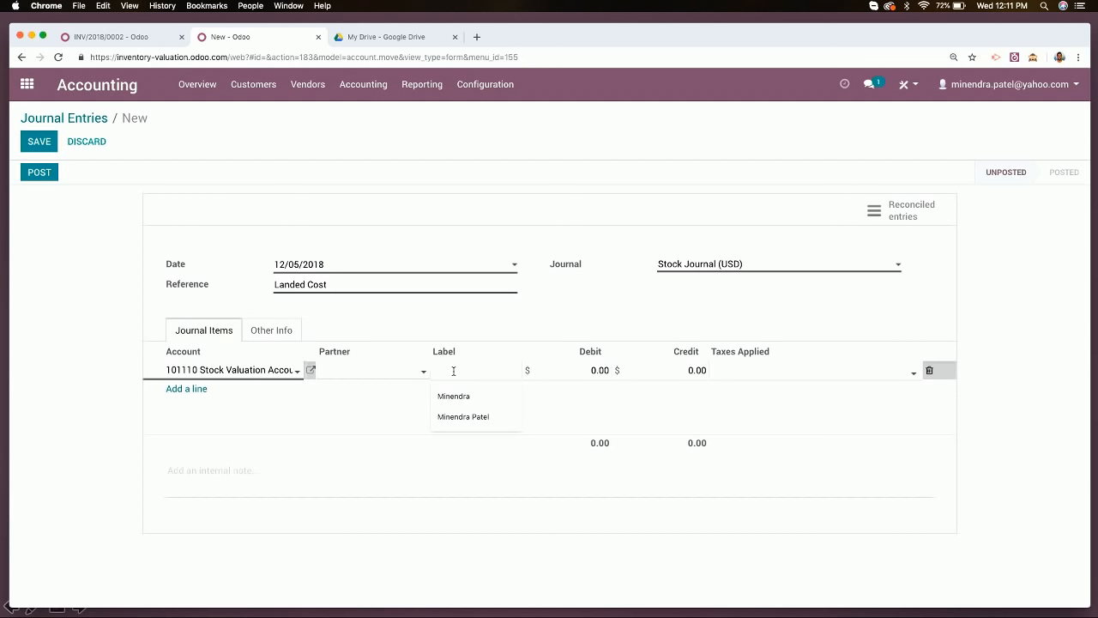
pyautogui.write('Landed co')
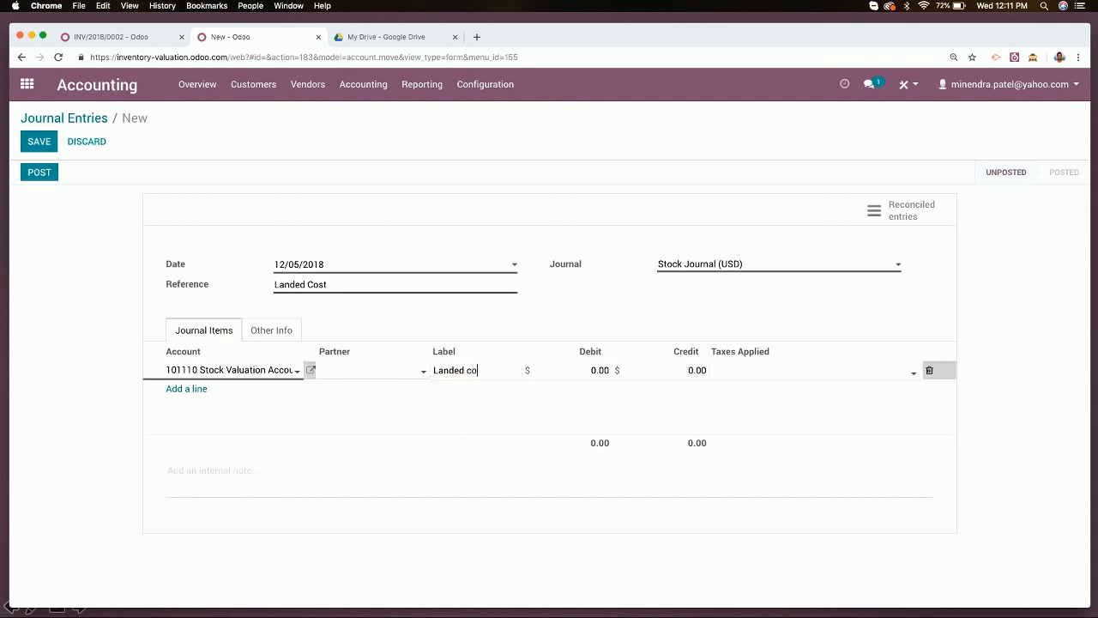
pyautogui.write('st')
pyautogui.press('Tab')
pyautogui.click(26, 83)
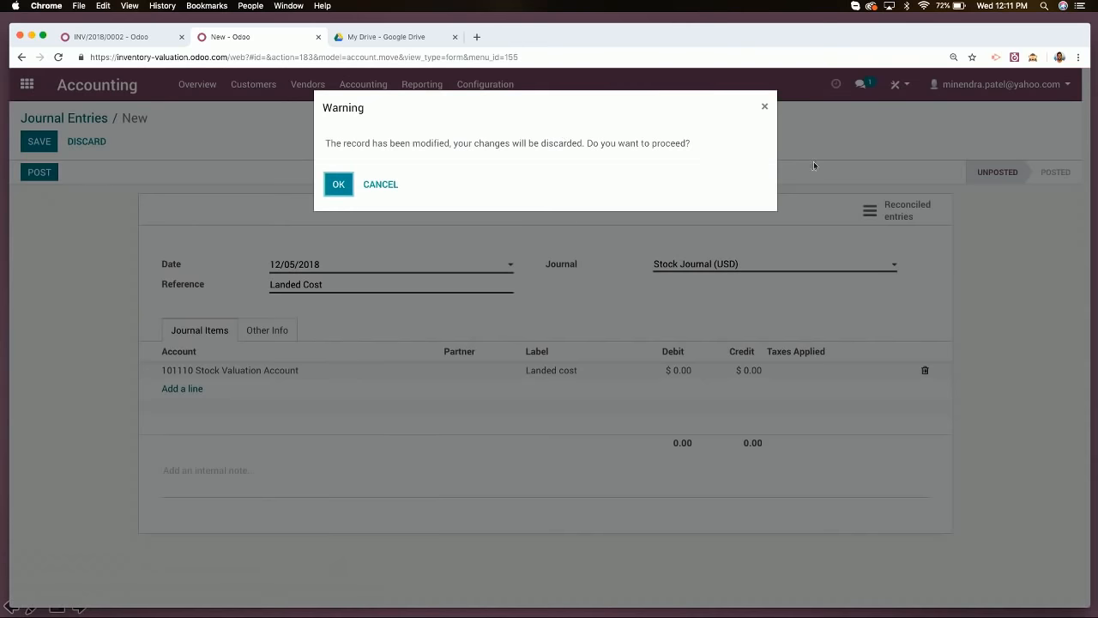
pyautogui.click(333, 184)
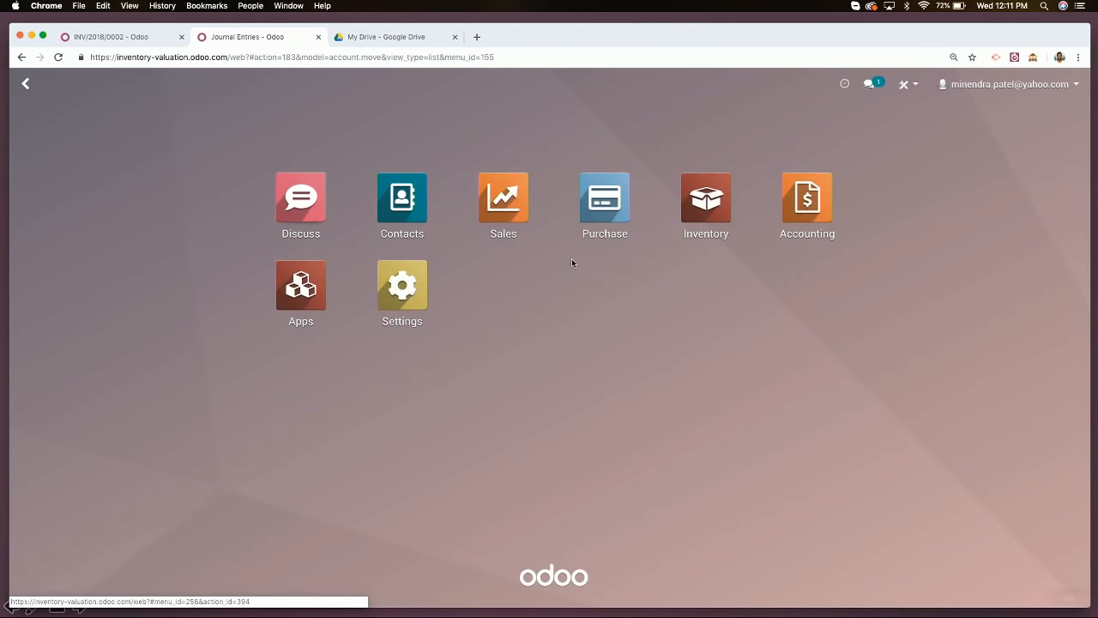
# Look through the requests for quotation and the Purchase Analysis report in the Purchase app
pyautogui.click(618, 197)
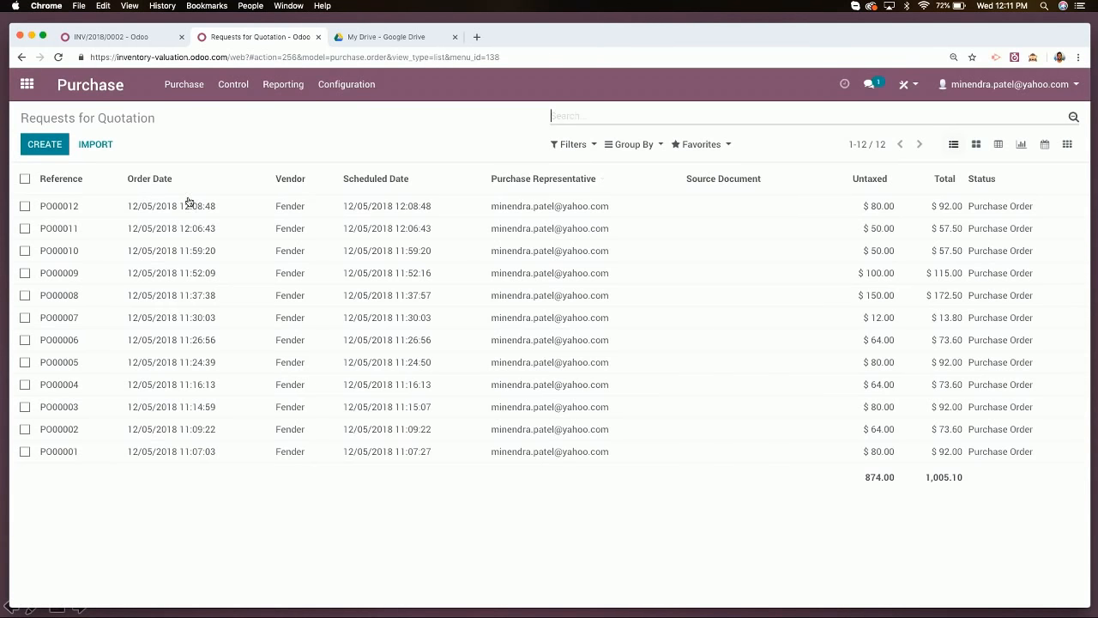
pyautogui.click(360, 213)
pyautogui.click(267, 90)
pyautogui.click(323, 88)
pyautogui.click(323, 89)
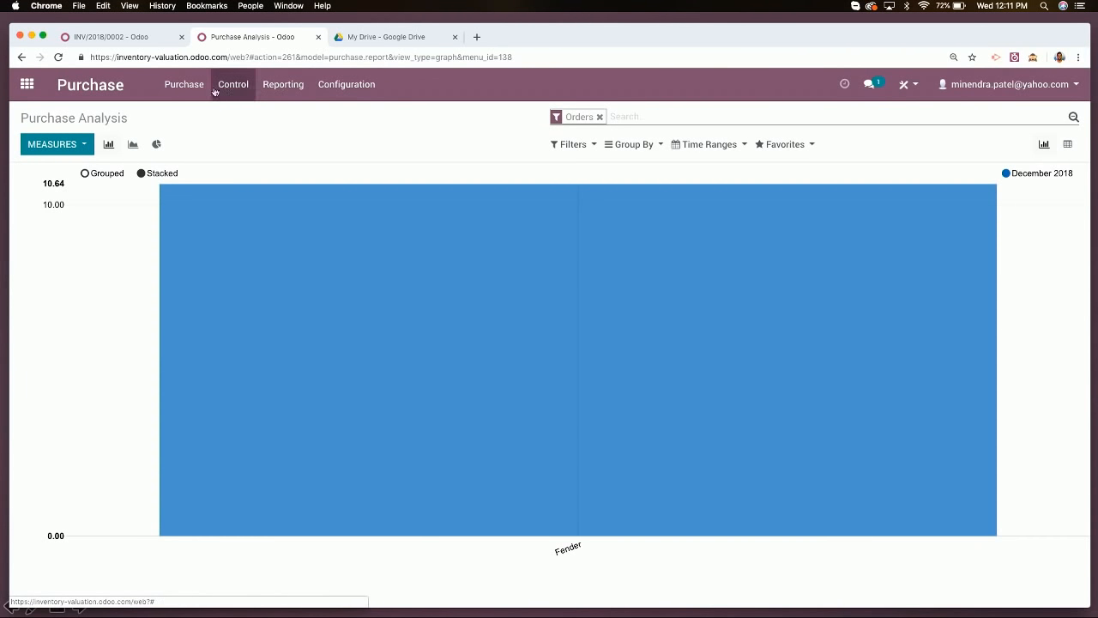
# Open the Inventory app and look through its reporting, configuration and operations options
pyautogui.click(26, 84)
pyautogui.click(700, 208)
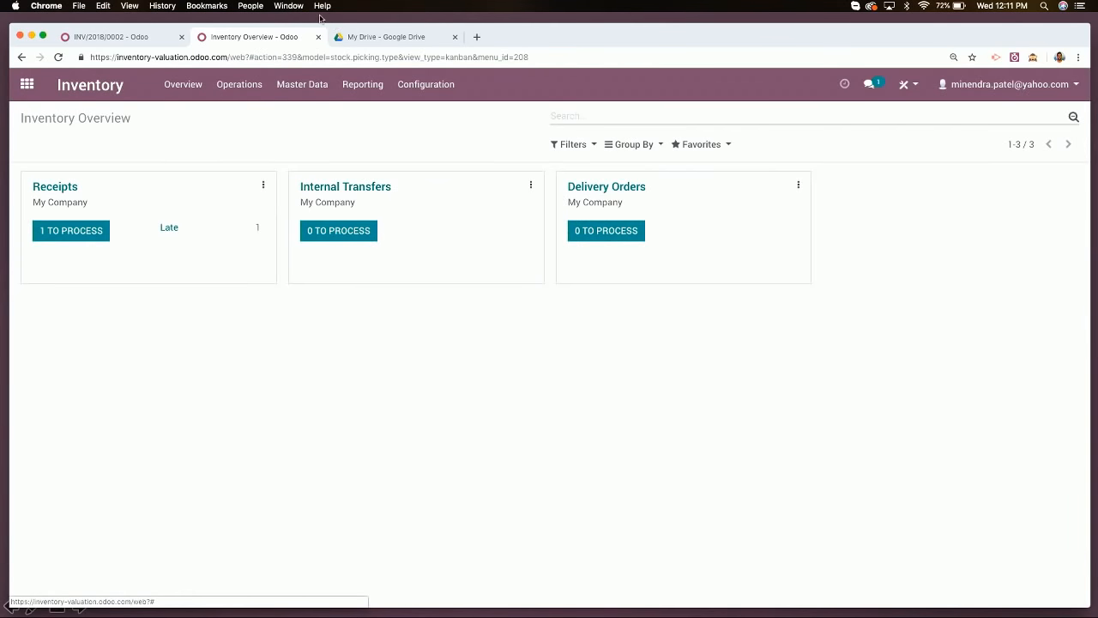
pyautogui.click(372, 89)
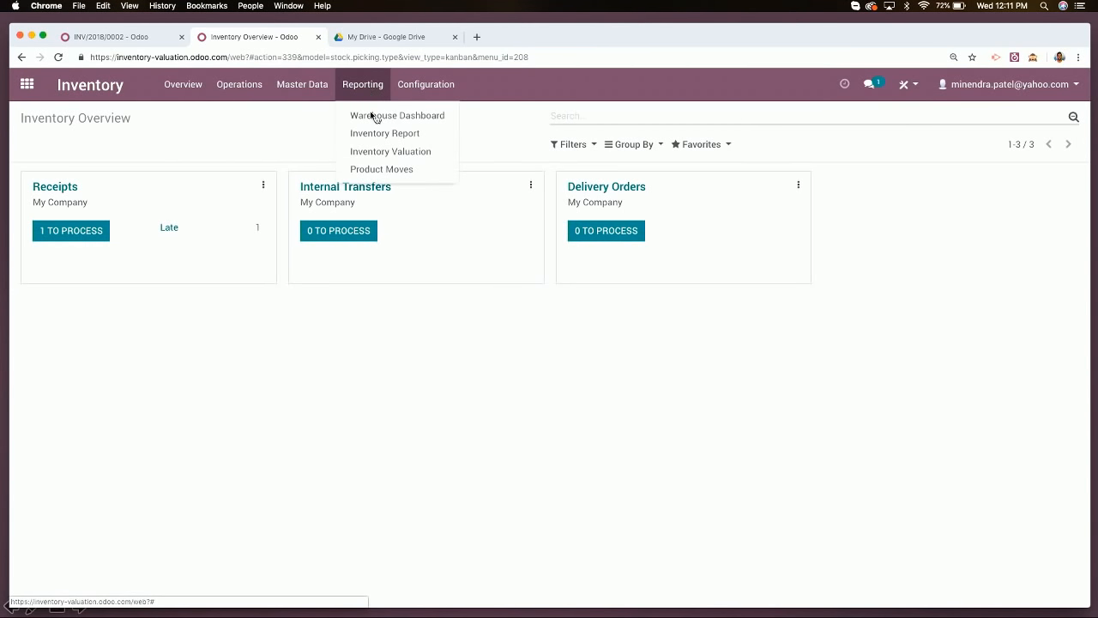
pyautogui.moveTo(409, 85)
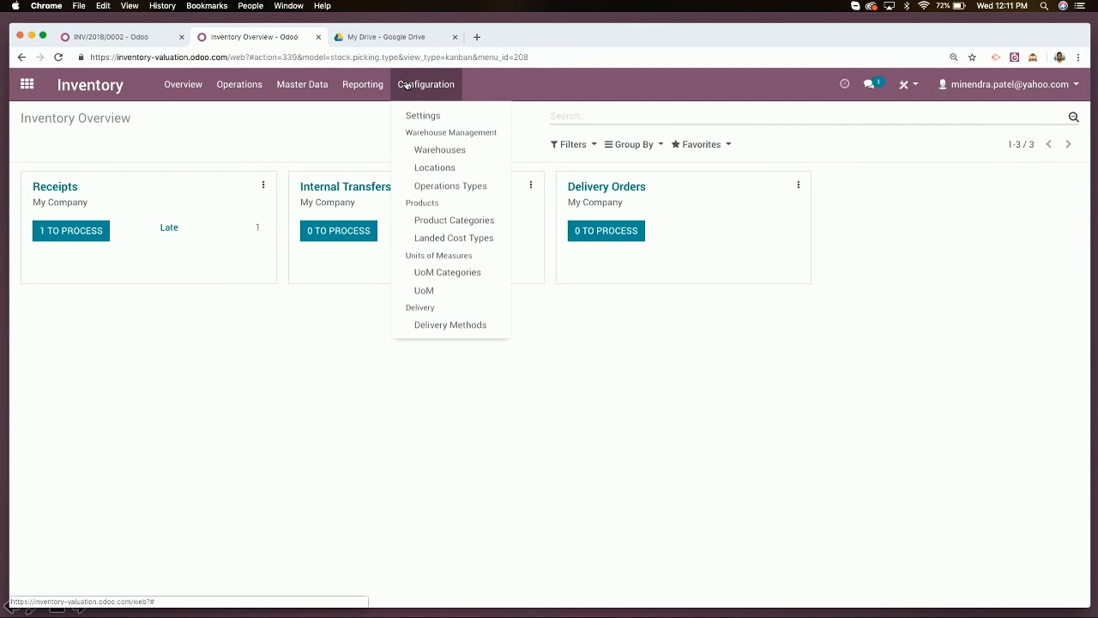
pyautogui.moveTo(298, 97)
pyautogui.click(249, 132)
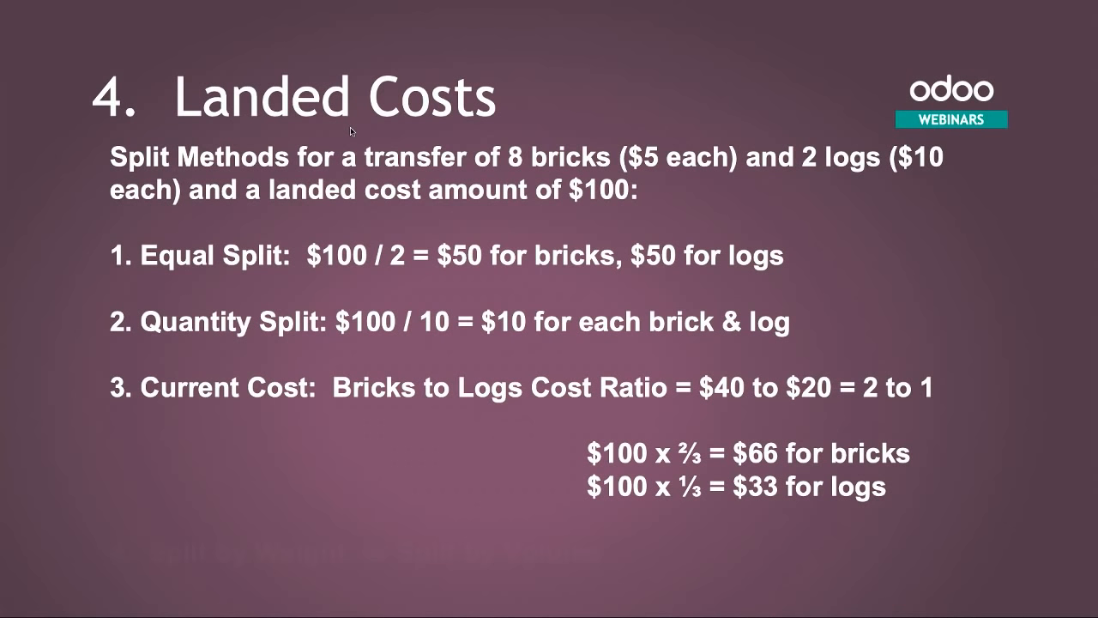
pyautogui.press('Right')
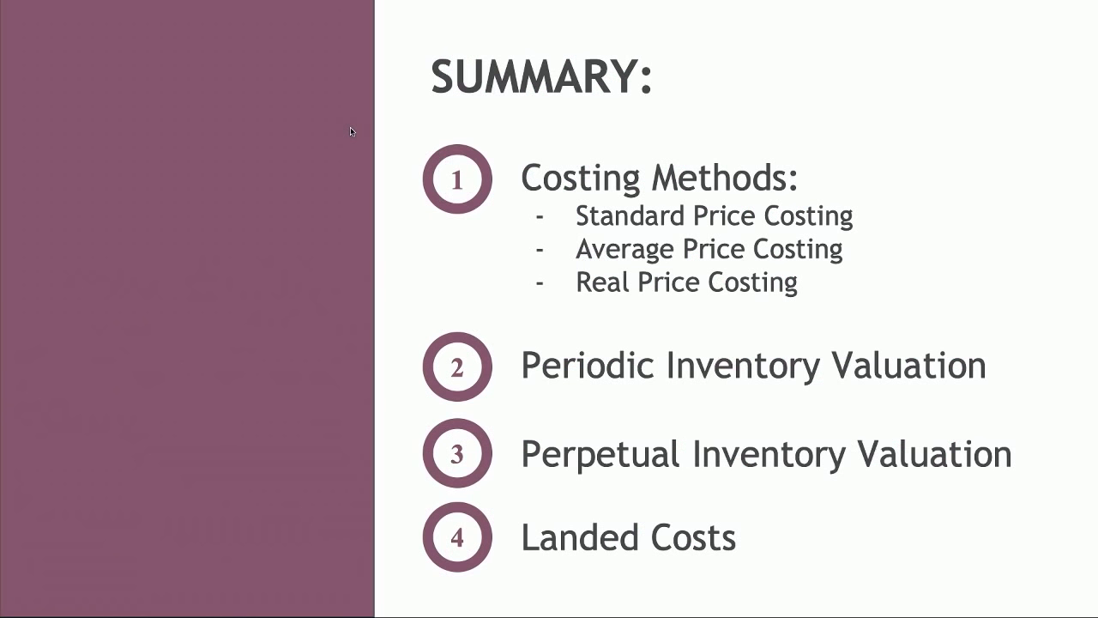